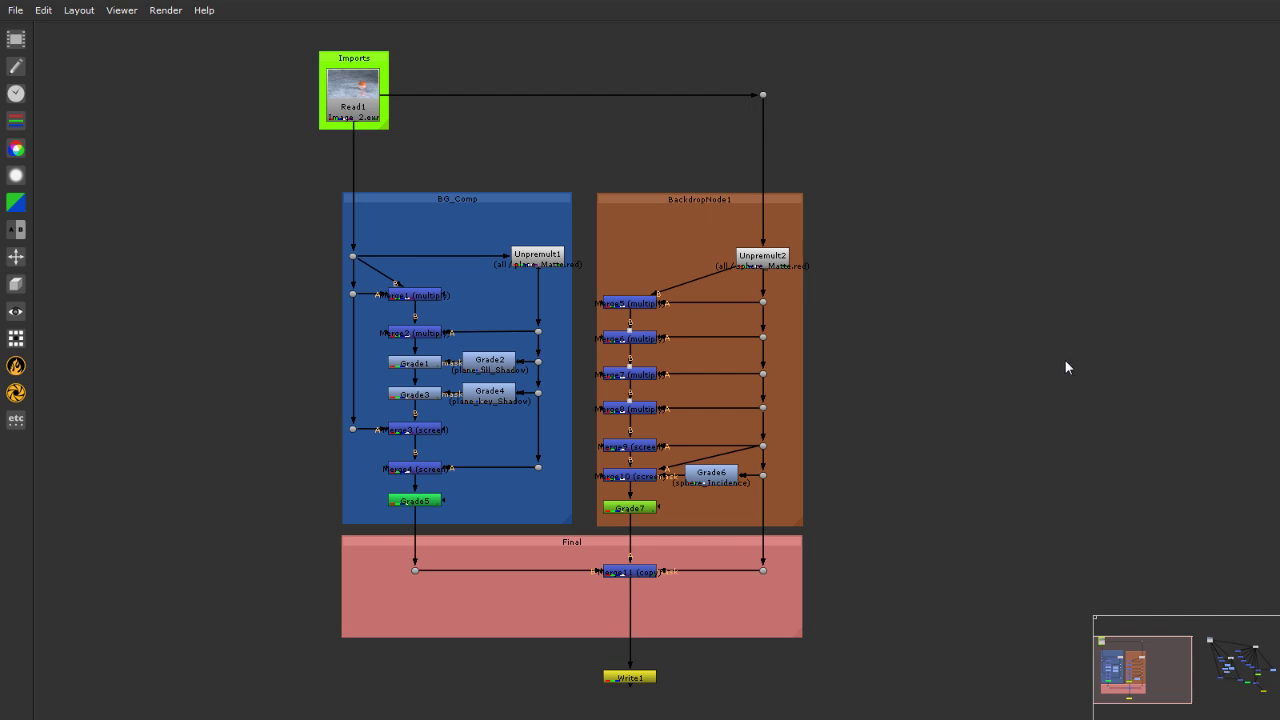
# Check the BG_Comp, BackdropNode1 and Final groups, then pan right to the Read2 tree
pyautogui.click(433, 199)
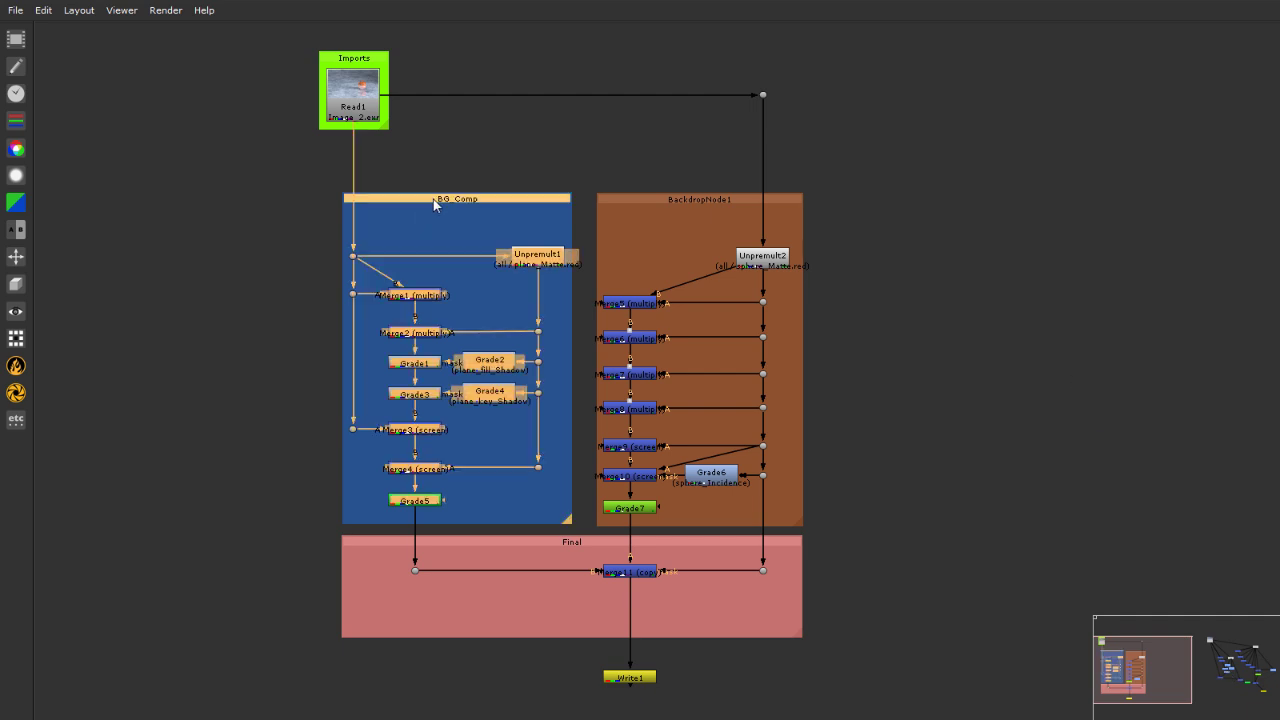
pyautogui.click(660, 199)
pyautogui.click(570, 541)
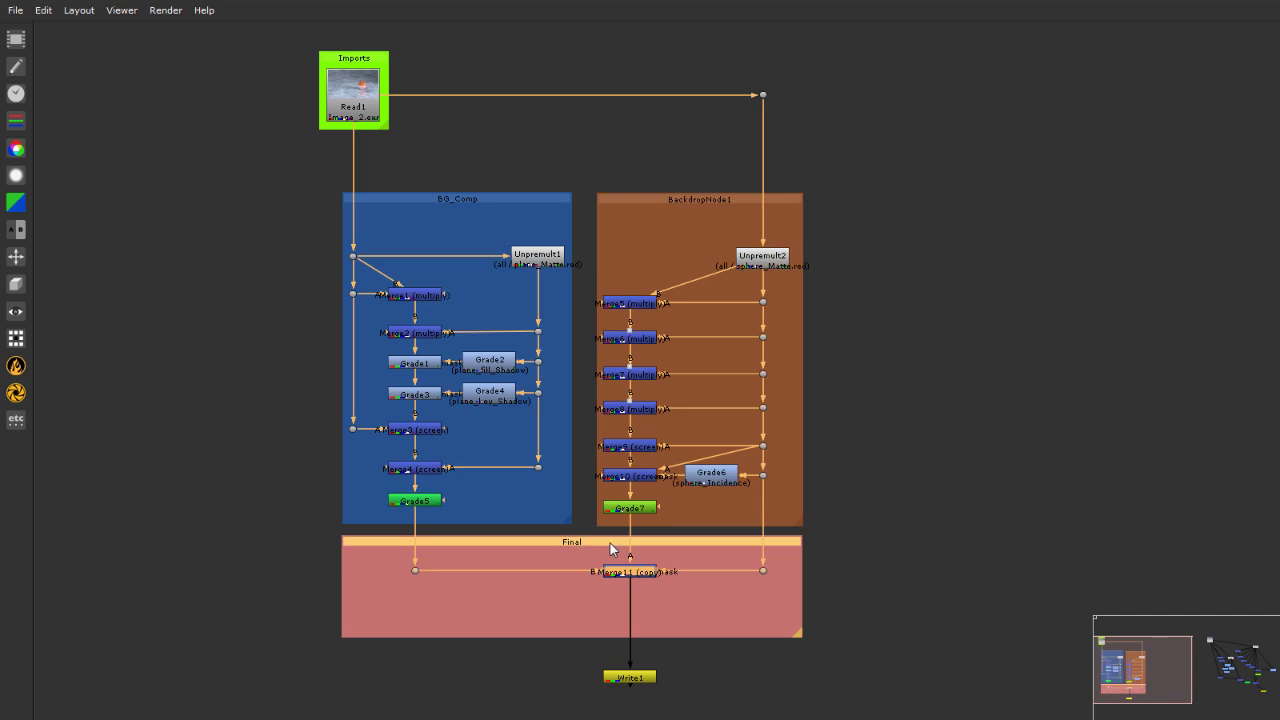
pyautogui.click(1040, 480)
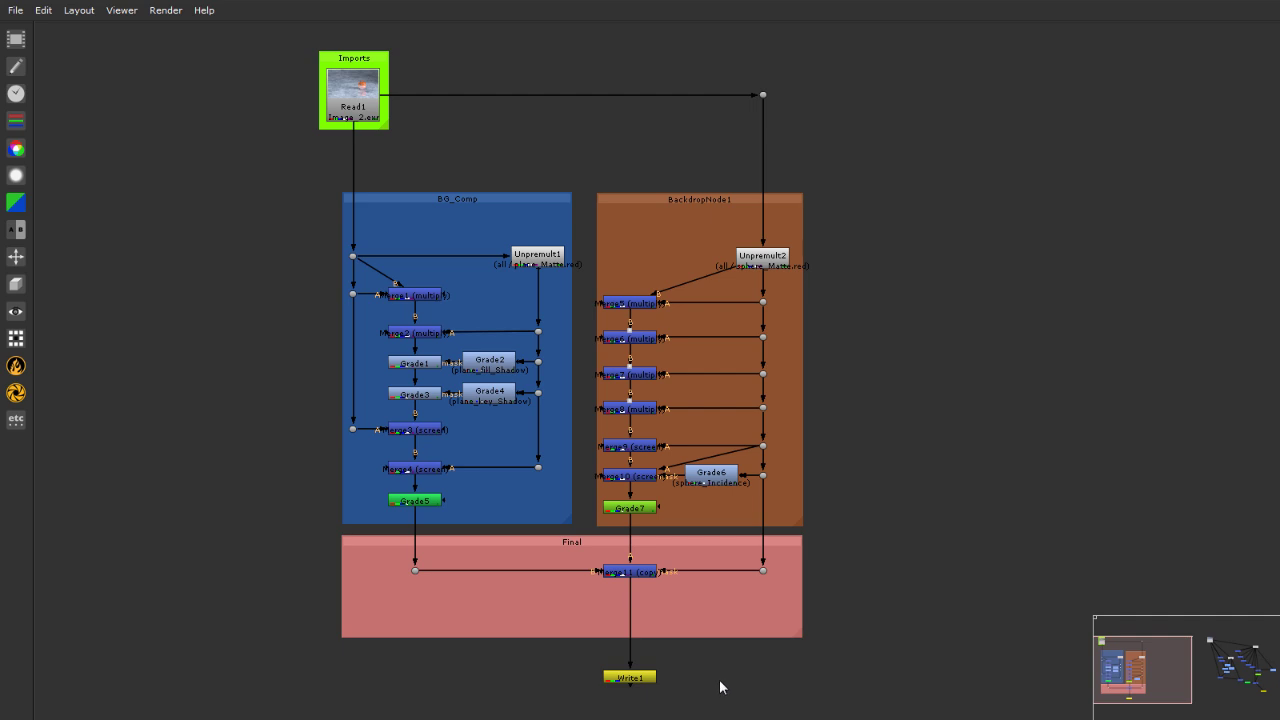
pyautogui.moveTo(1135, 690); pyautogui.dragTo(1239, 682)
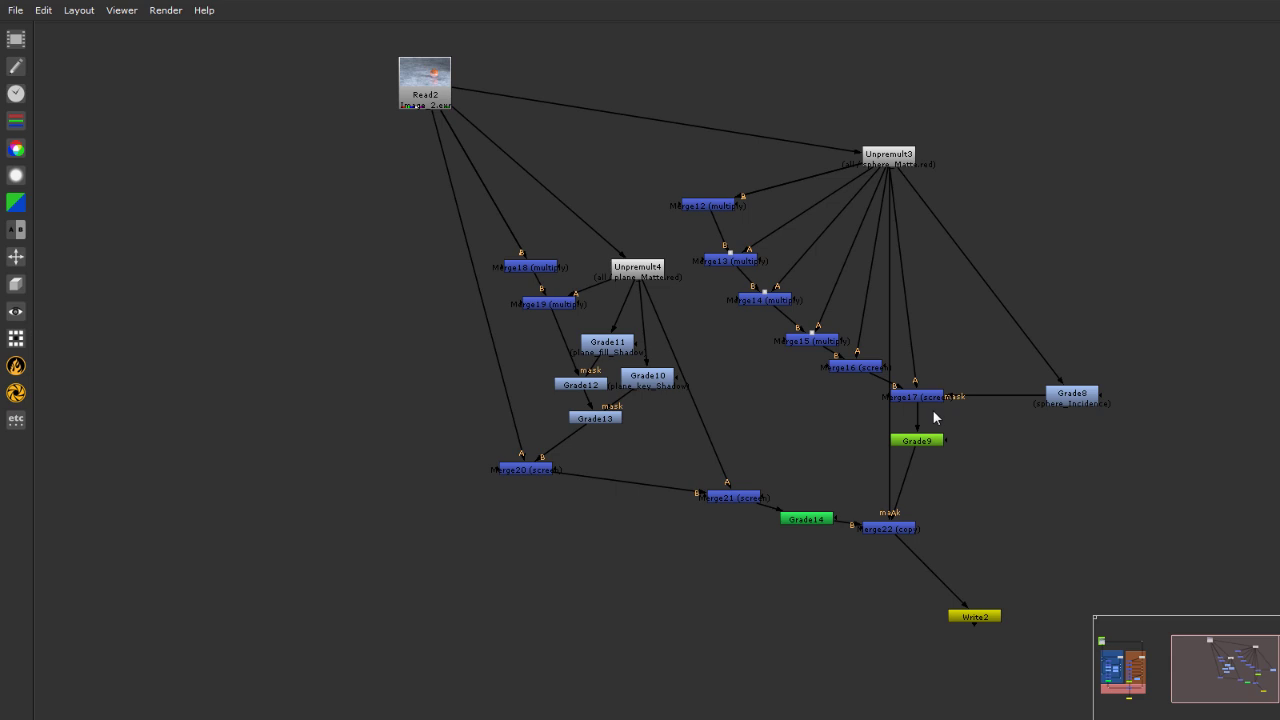
pyautogui.scroll(-5, 1066, 423)
pyautogui.scroll(2, 1174, 446)
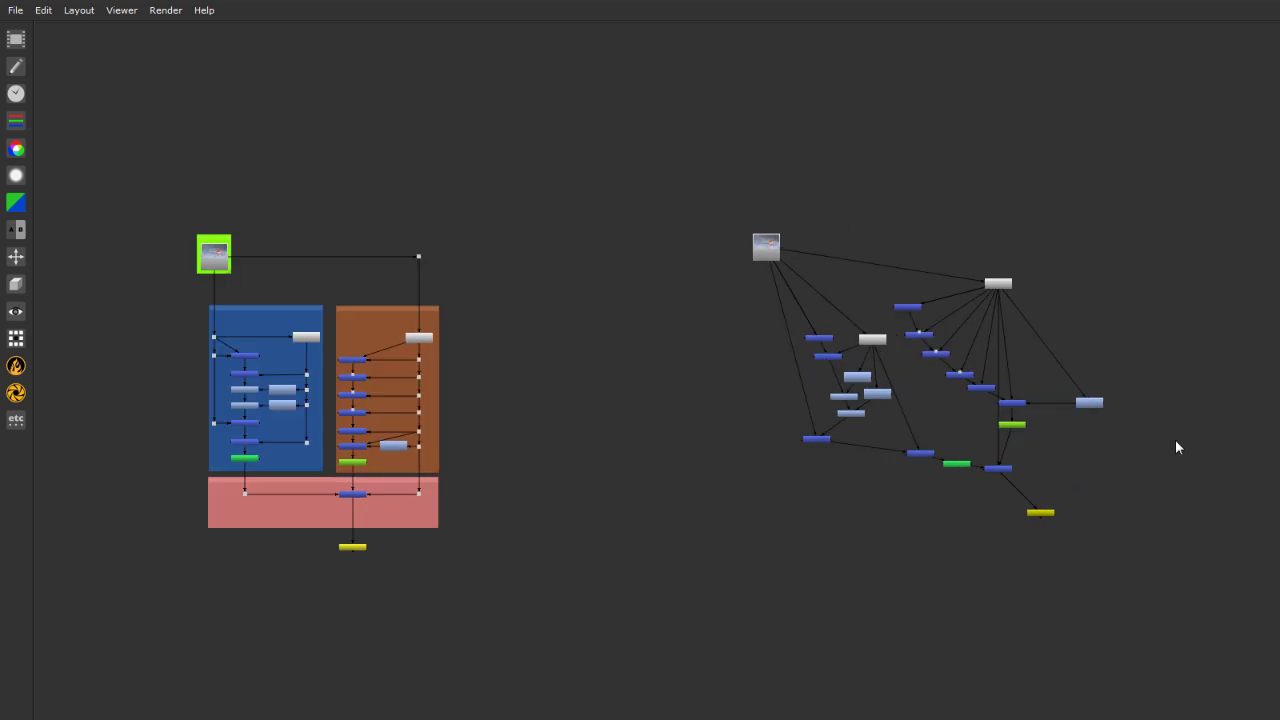
pyautogui.scroll(-2, 725, 422)
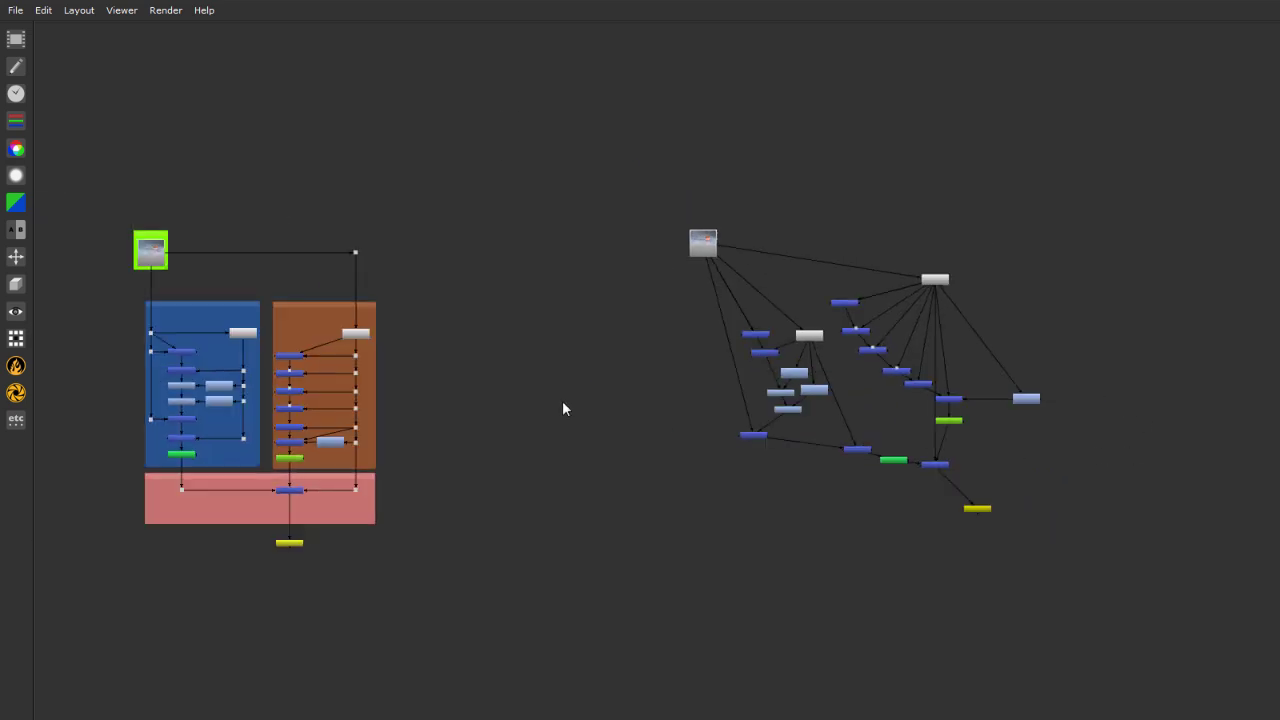
pyautogui.scroll(2, 495, 426)
pyautogui.moveTo(509, 120); pyautogui.dragTo(36, 645)
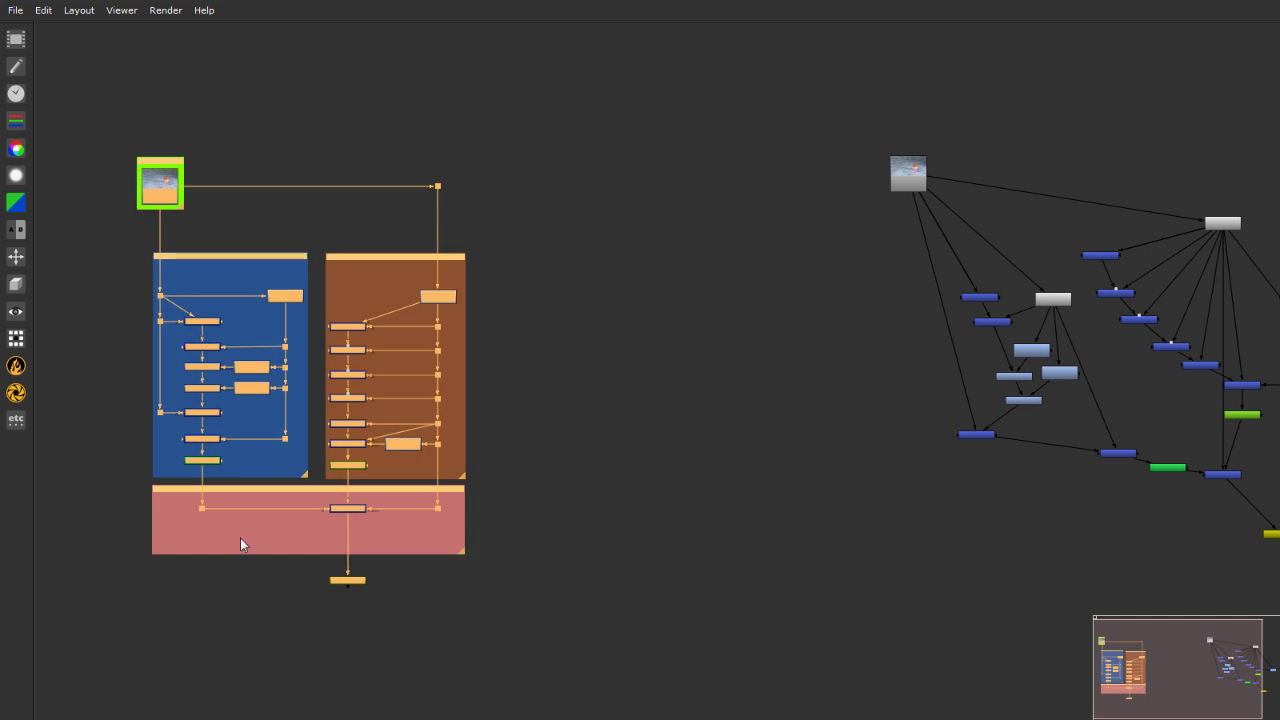
pyautogui.click(243, 634)
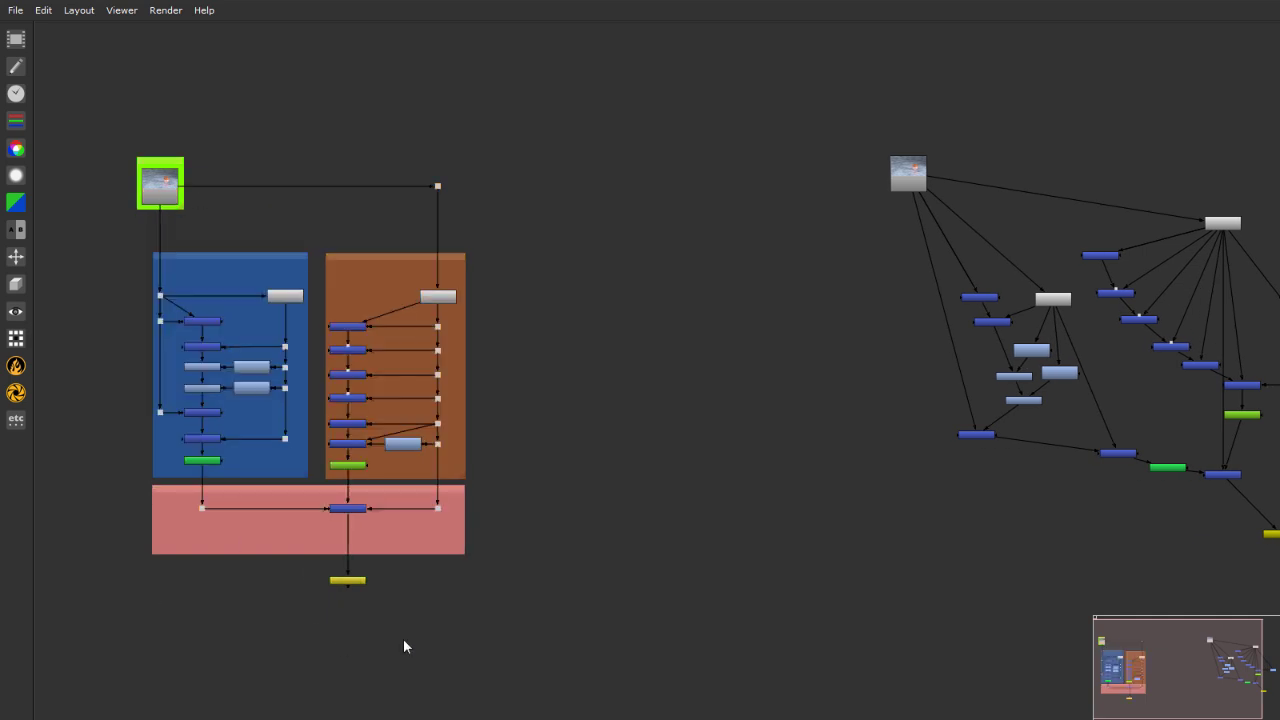
pyautogui.press('f')
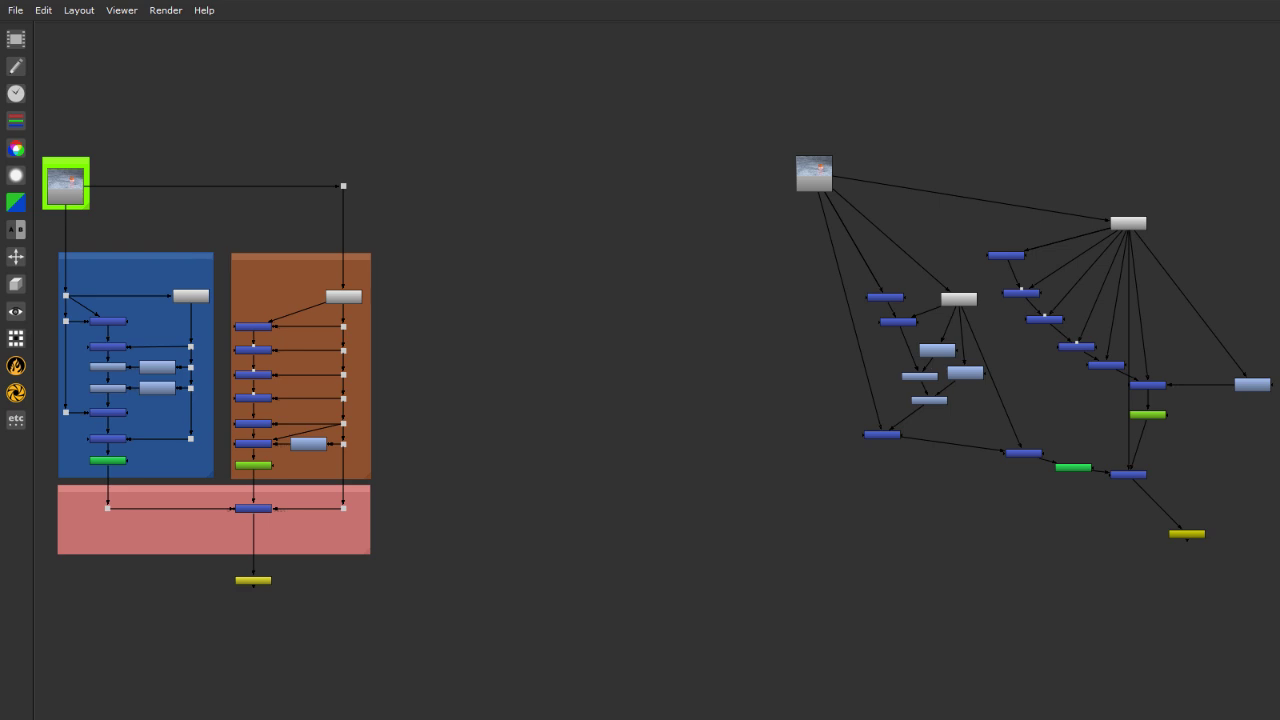
pyautogui.scroll(2, 41, 240)
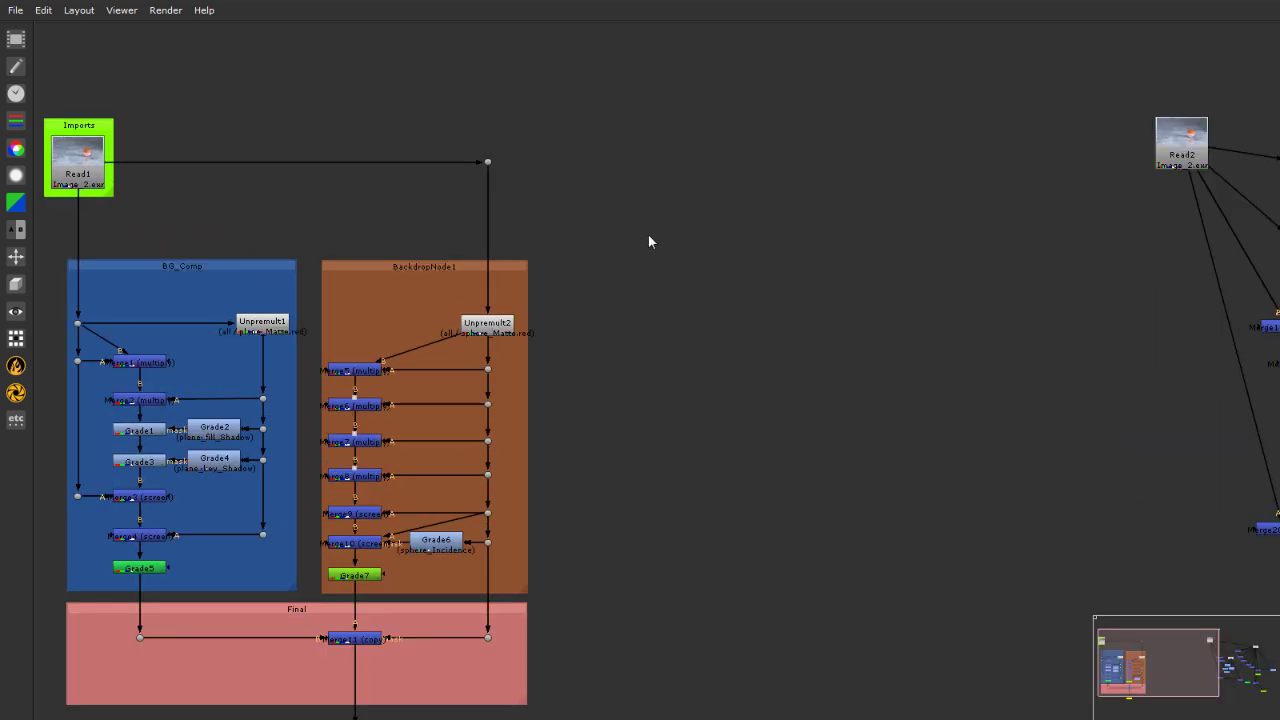
pyautogui.press('f')
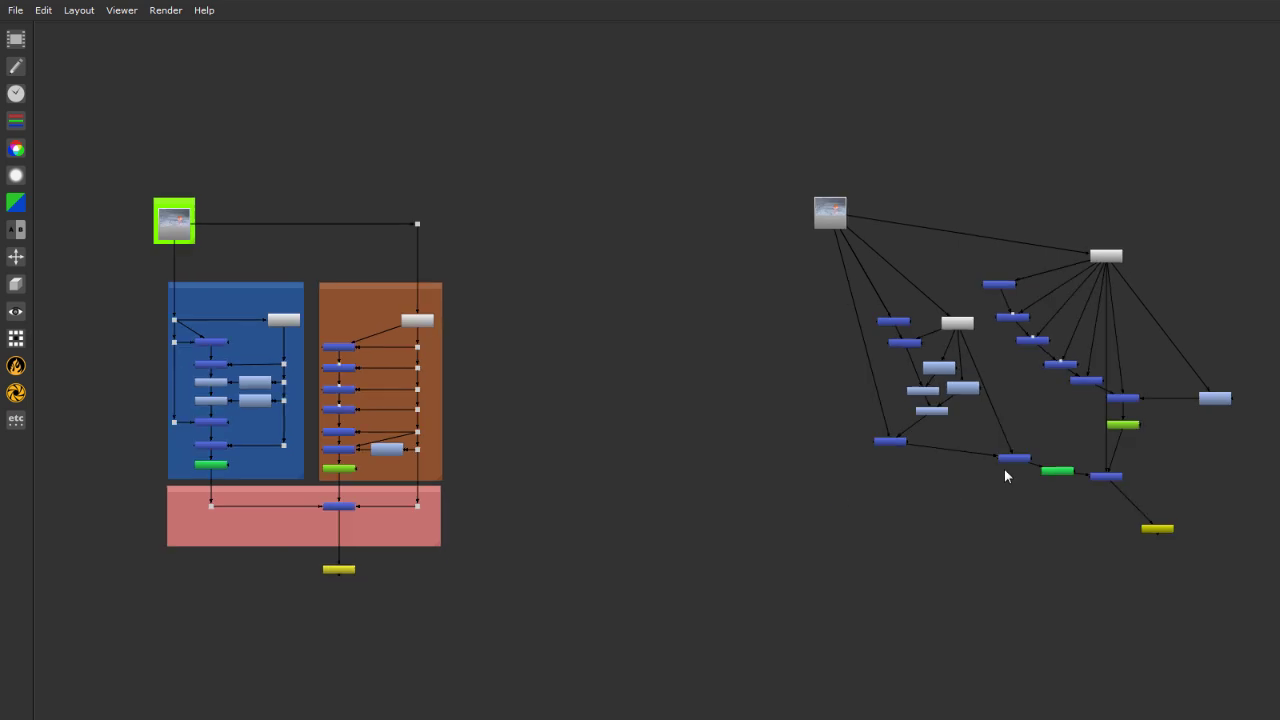
pyautogui.scroll(3, 61, 409)
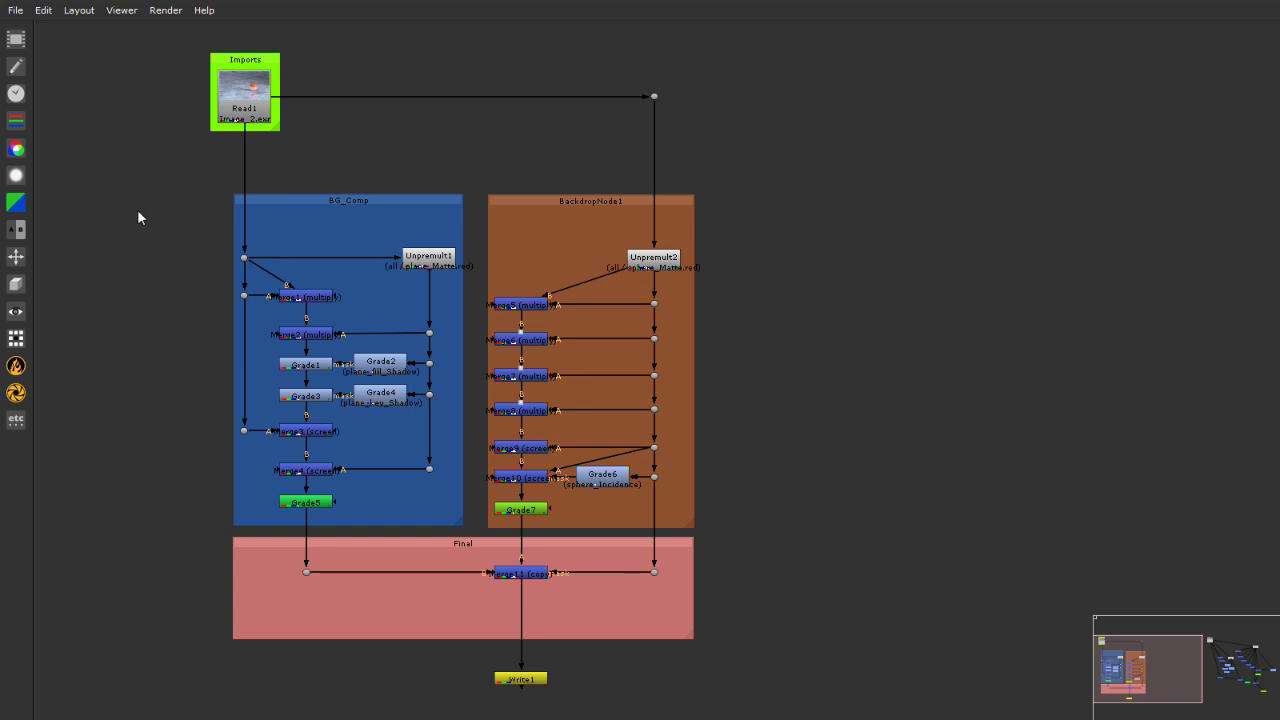
pyautogui.scroll(-5, 138, 217)
pyautogui.scroll(5, 630, 243)
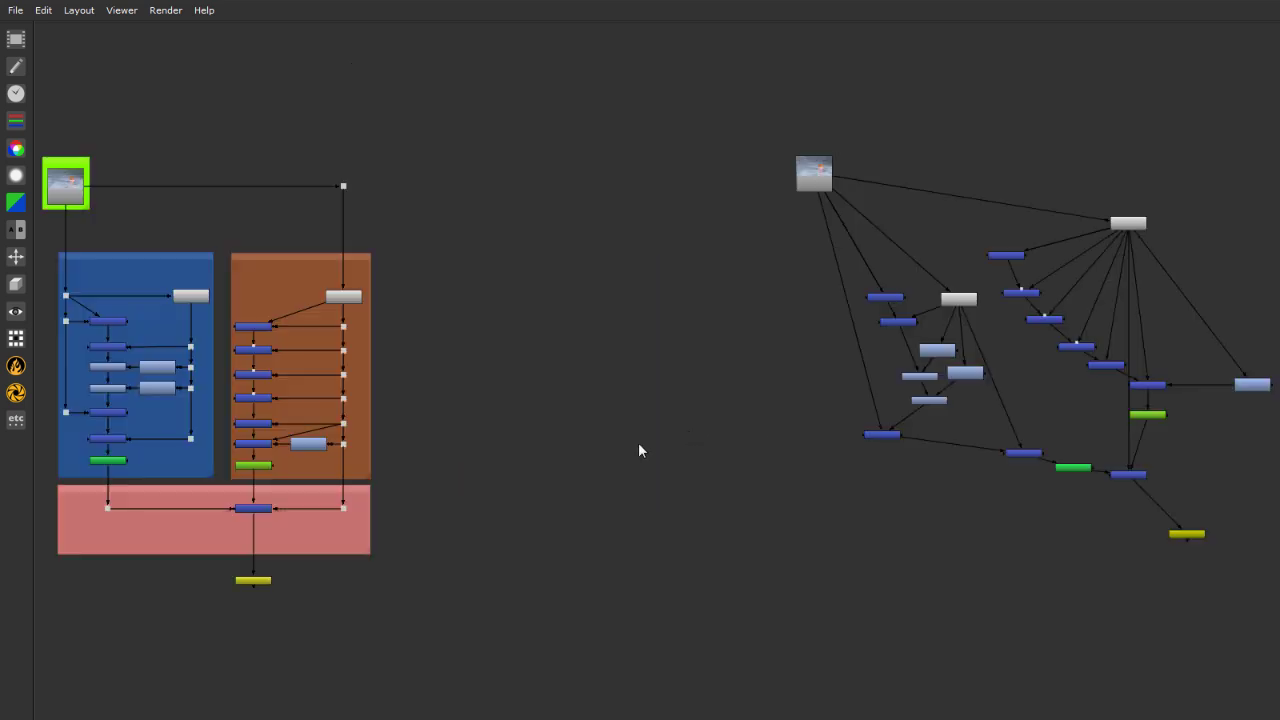
pyautogui.moveTo(660, 78); pyautogui.dragTo(1279, 634)
pyautogui.click(755, 613)
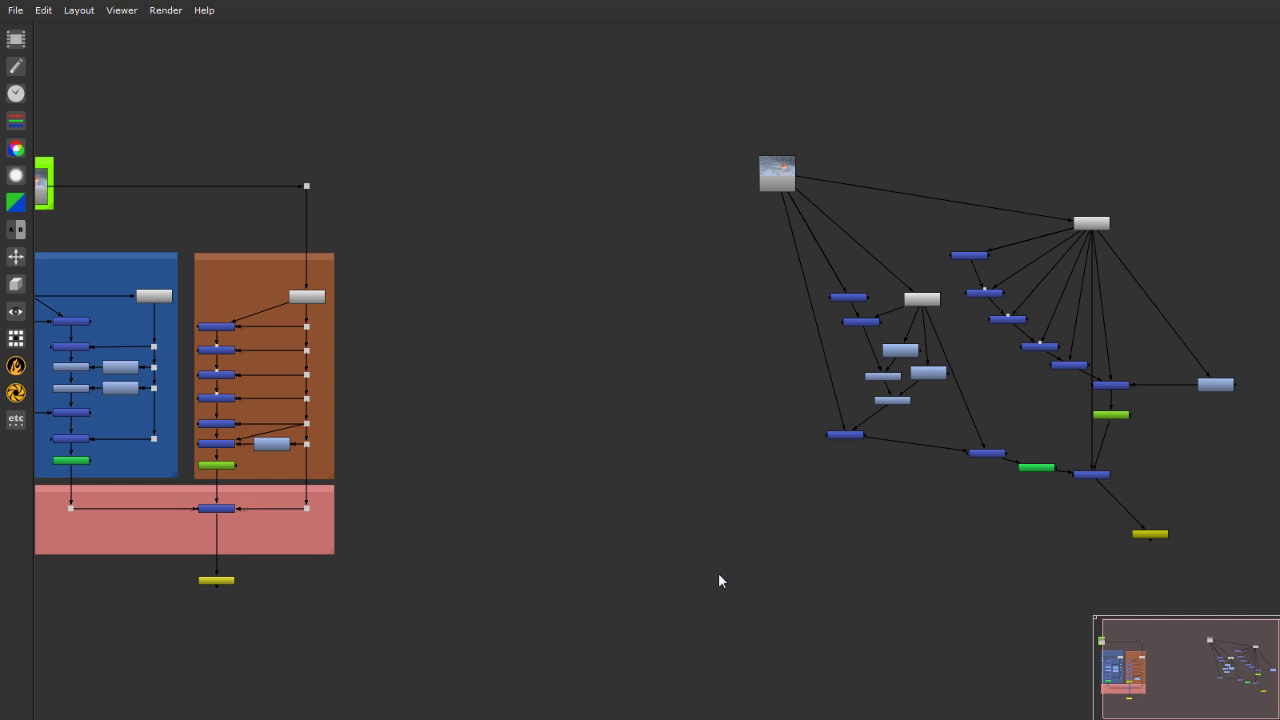
pyautogui.moveTo(689, 573); pyautogui.dragTo(1234, 121)
pyautogui.click(1219, 134)
pyautogui.moveTo(705, 121); pyautogui.dragTo(1200, 468)
pyautogui.click(846, 608)
pyautogui.moveTo(678, 603); pyautogui.dragTo(728, 603, button='middle')
pyautogui.moveTo(436, 66); pyautogui.dragTo(30, 656)
pyautogui.press('f')
pyautogui.scroll(-2, 100, 550)
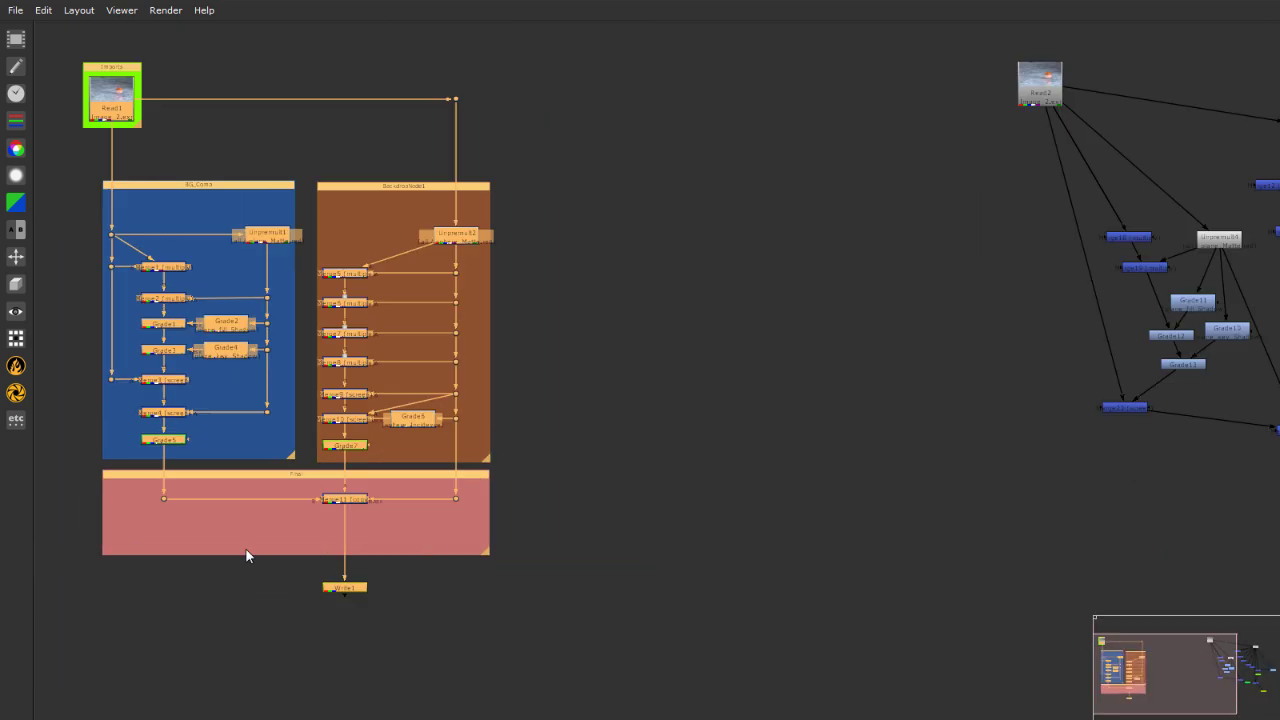
pyautogui.scroll(1, 52, 67)
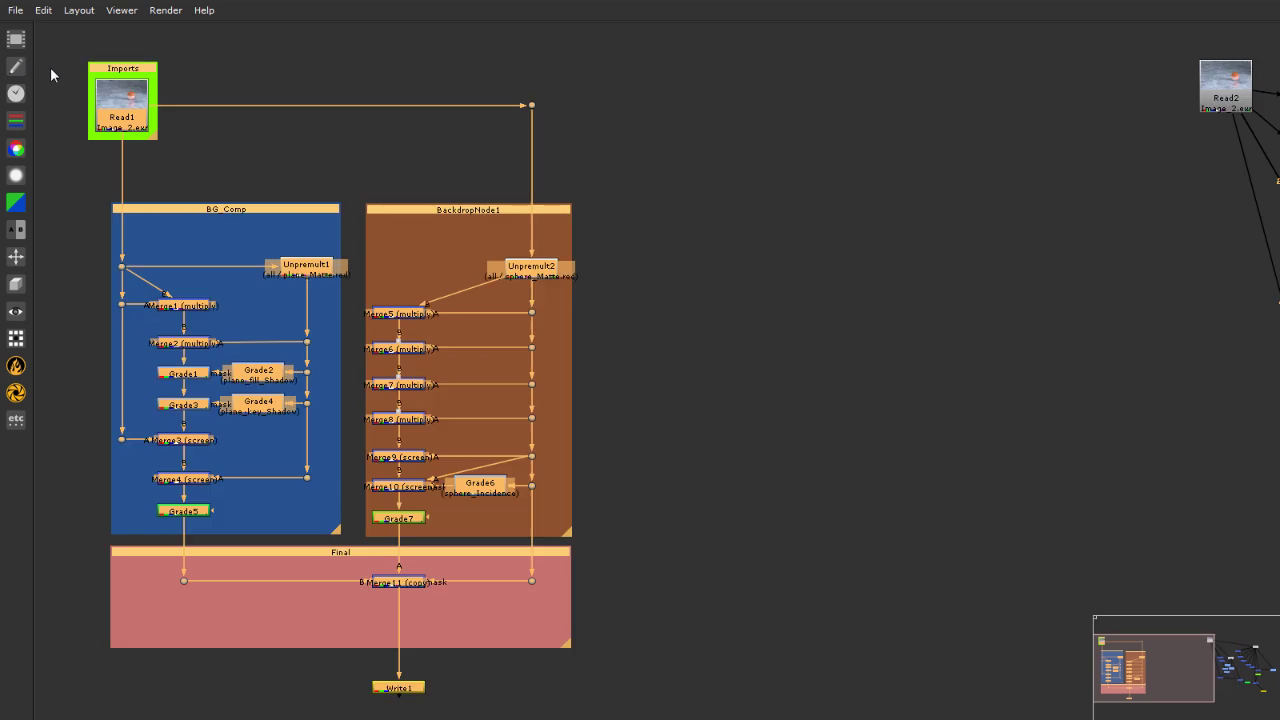
pyautogui.click(103, 215)
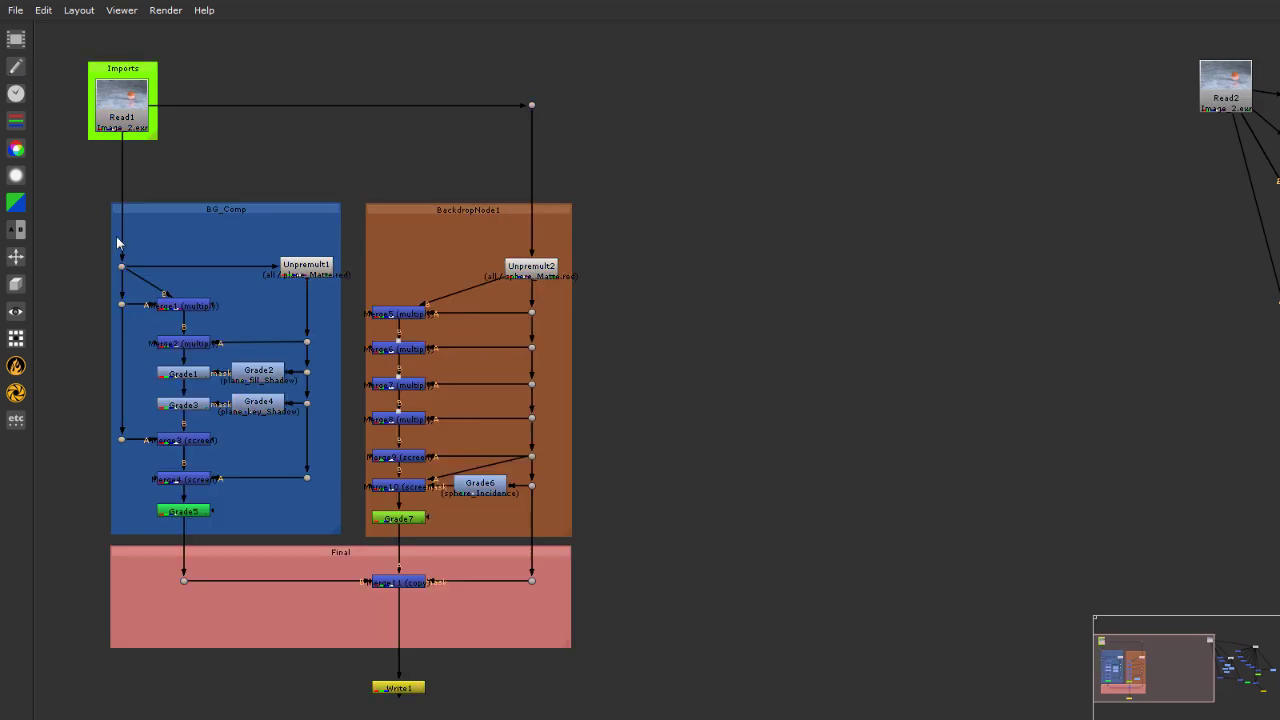
pyautogui.scroll(-3, 117, 237)
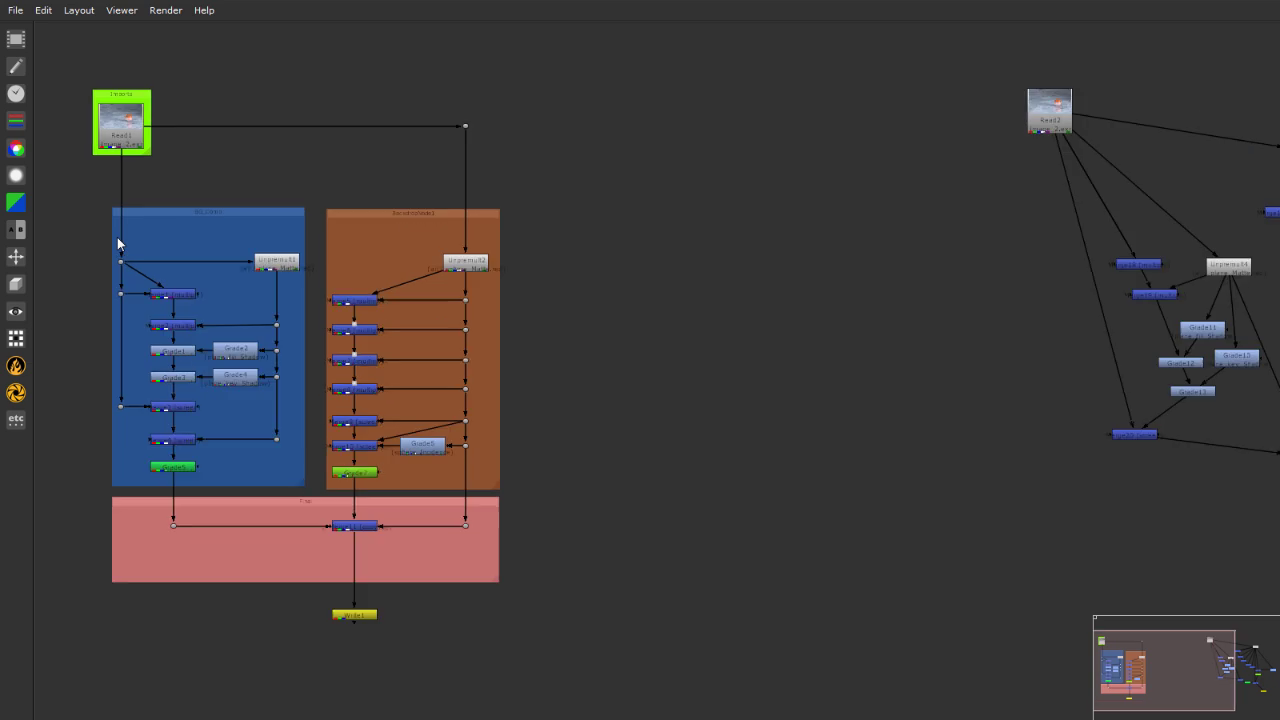
pyautogui.scroll(2, 66, 194)
pyautogui.scroll(-1, 68, 194)
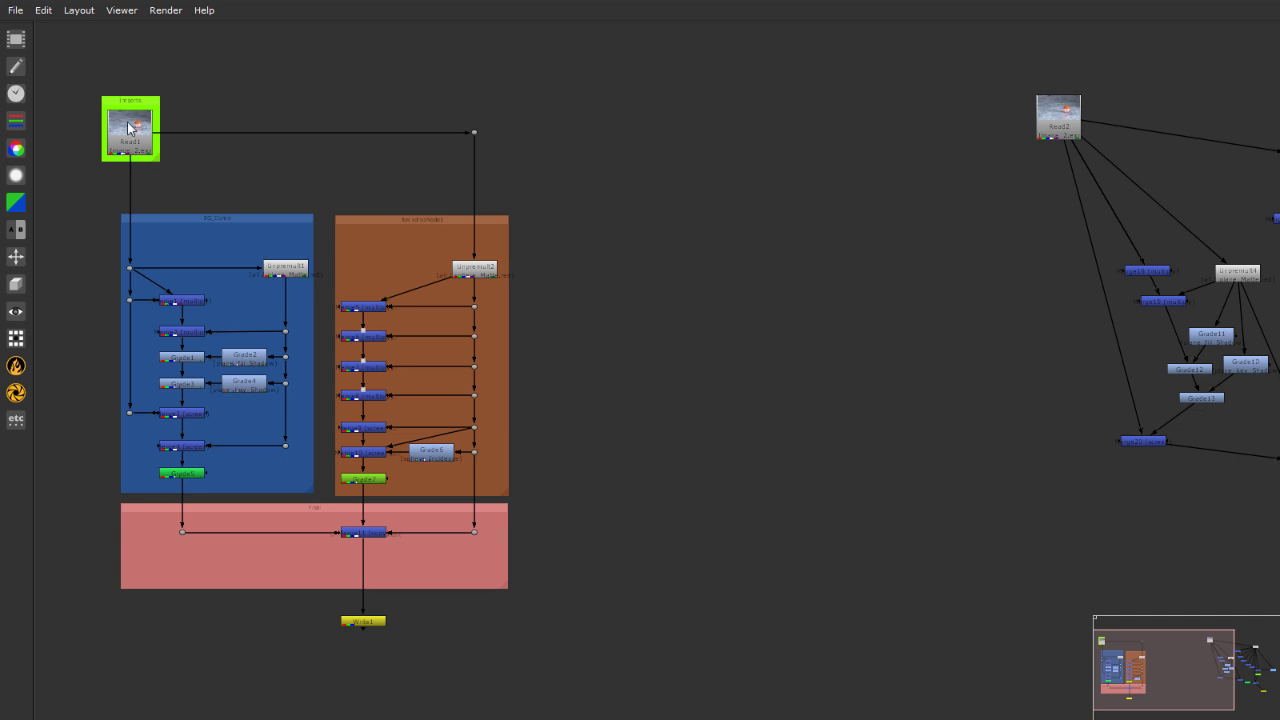
pyautogui.click(102, 98)
pyautogui.moveTo(62, 72); pyautogui.dragTo(181, 170)
pyautogui.moveTo(86, 230); pyautogui.dragTo(621, 653)
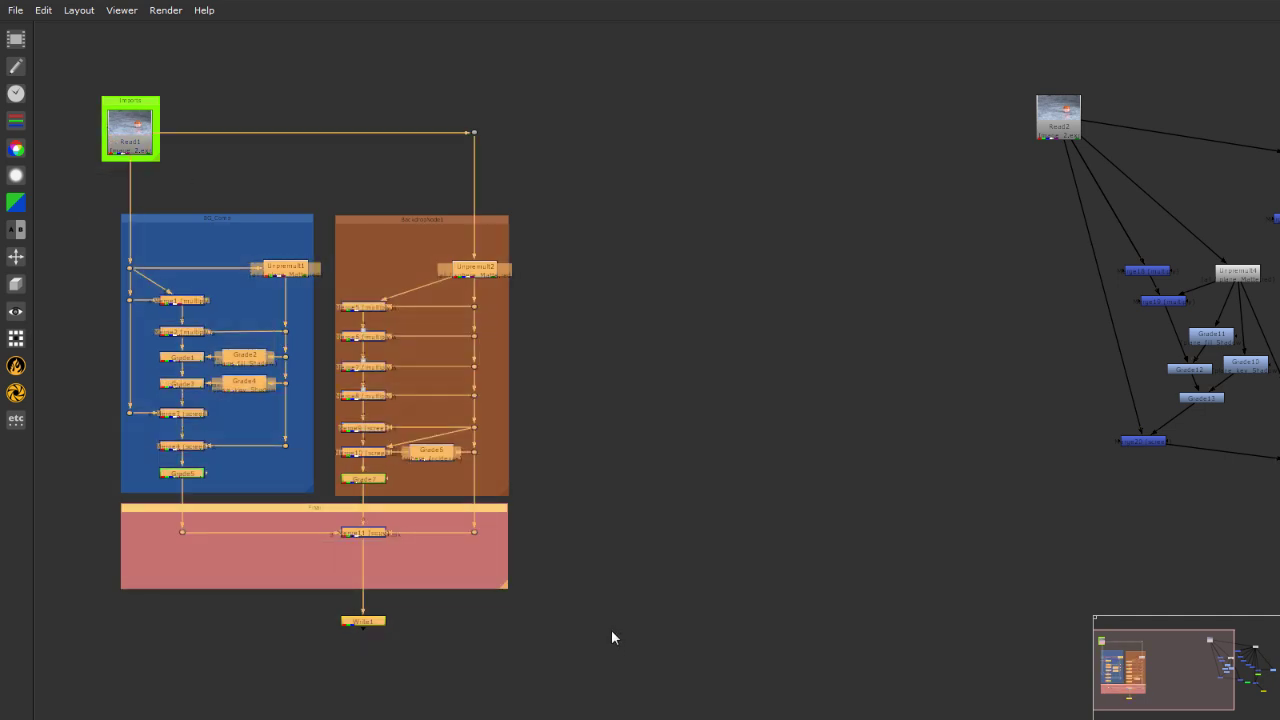
pyautogui.click(611, 629)
pyautogui.press('f')
pyautogui.scroll(4, 1168, 442)
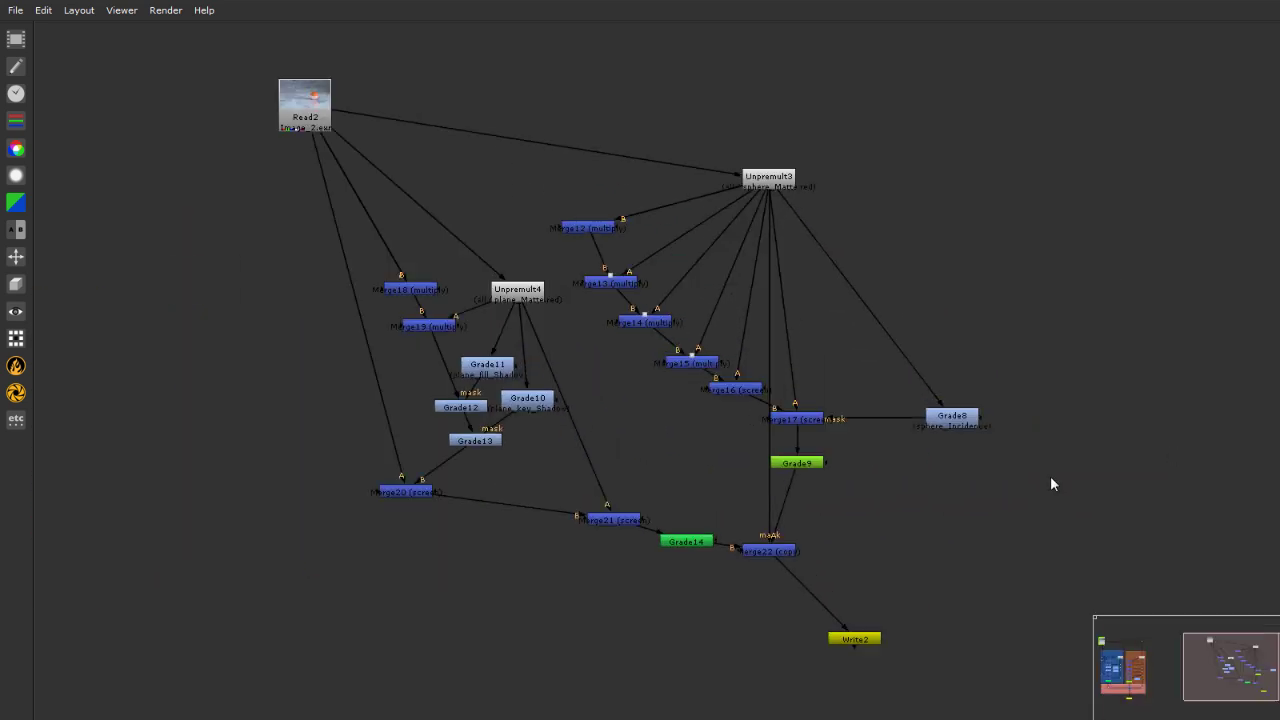
pyautogui.moveTo(1069, 131); pyautogui.dragTo(362, 597)
pyautogui.click(362, 600)
pyautogui.press('f')
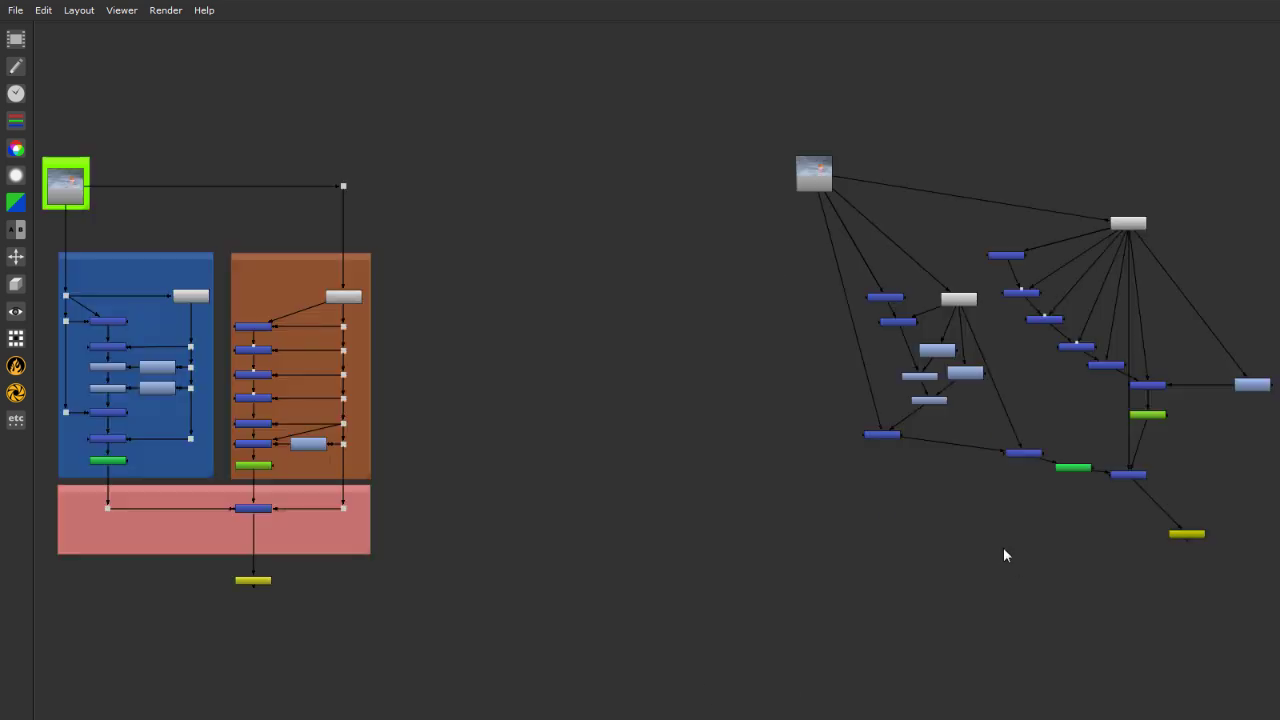
pyautogui.scroll(6, 48, 400)
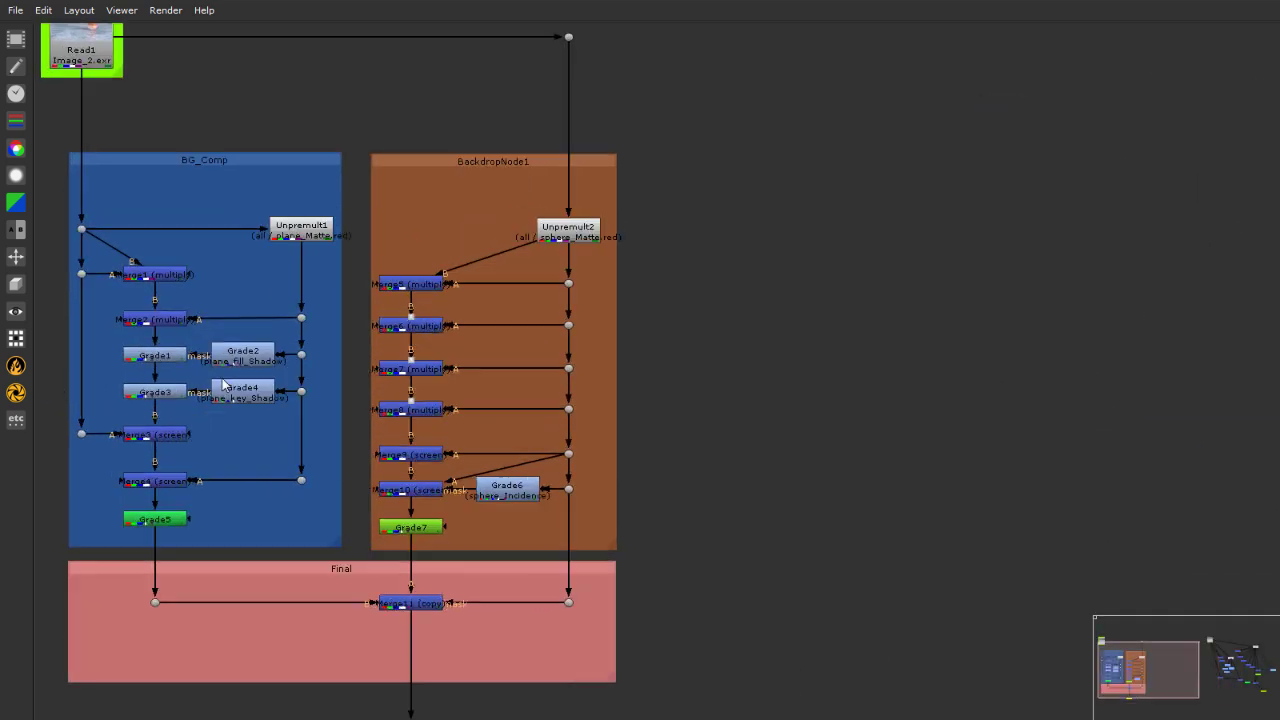
pyautogui.scroll(-4, 962, 390)
pyautogui.scroll(1, 355, 366)
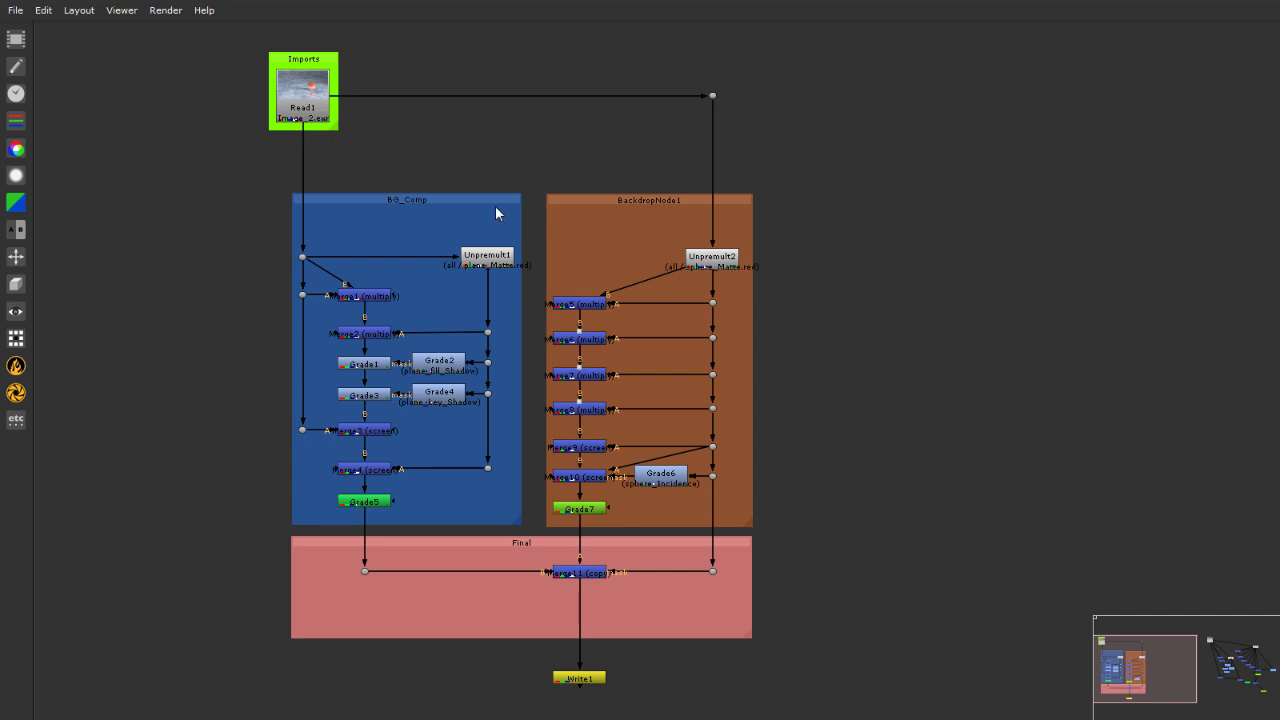
# Inspect Read1, the BG_Comp Merge and Grade nodes, and the dots along the left pipe
pyautogui.click(309, 89)
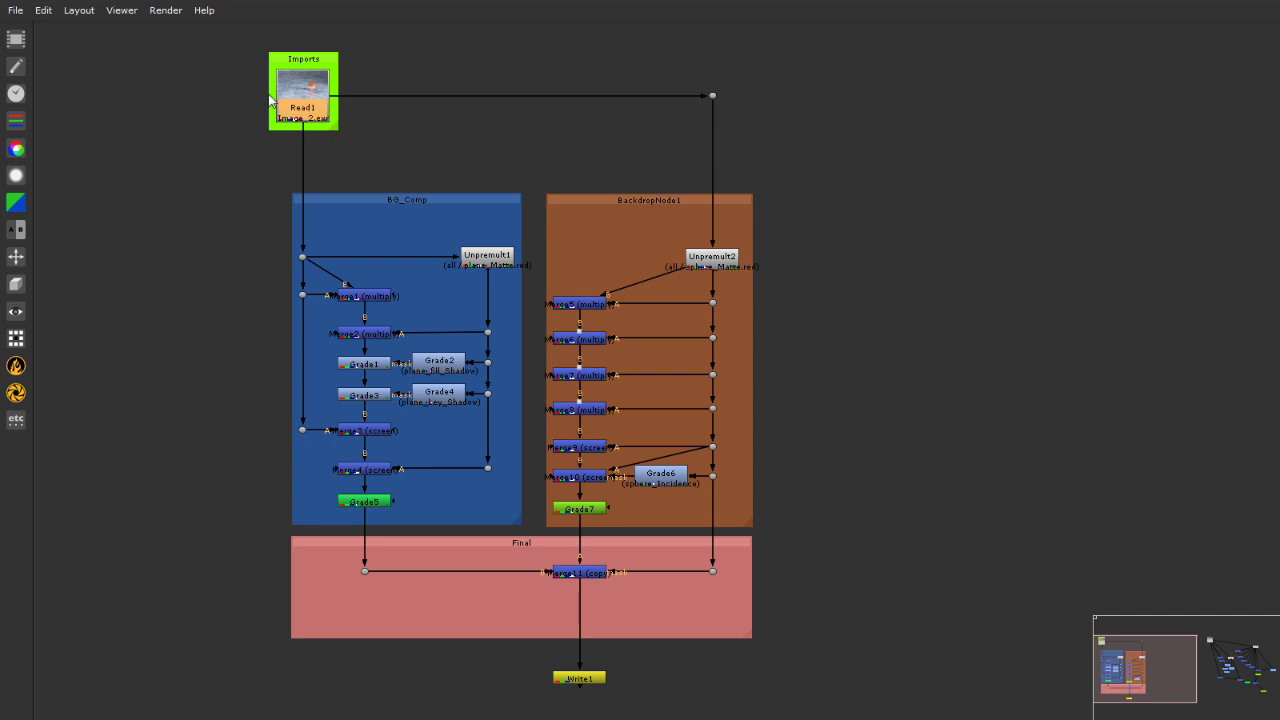
pyautogui.scroll(4, 191, 49)
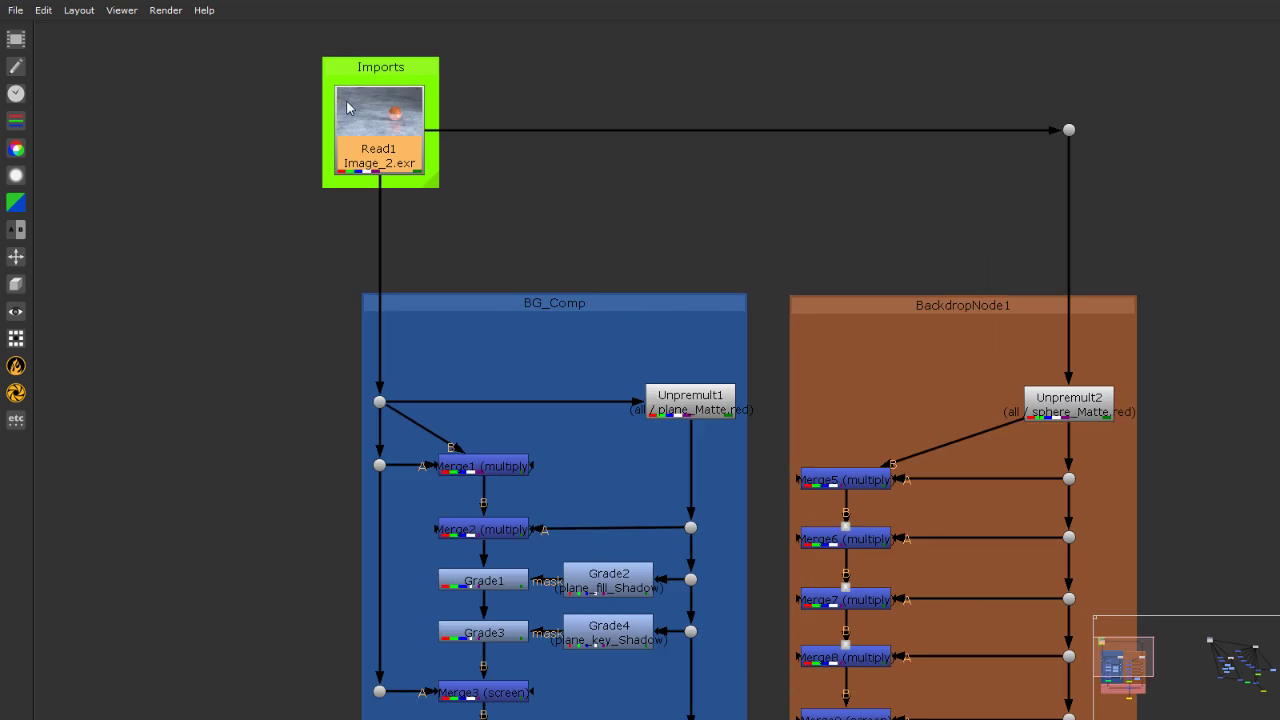
pyautogui.scroll(-1, 337, 125)
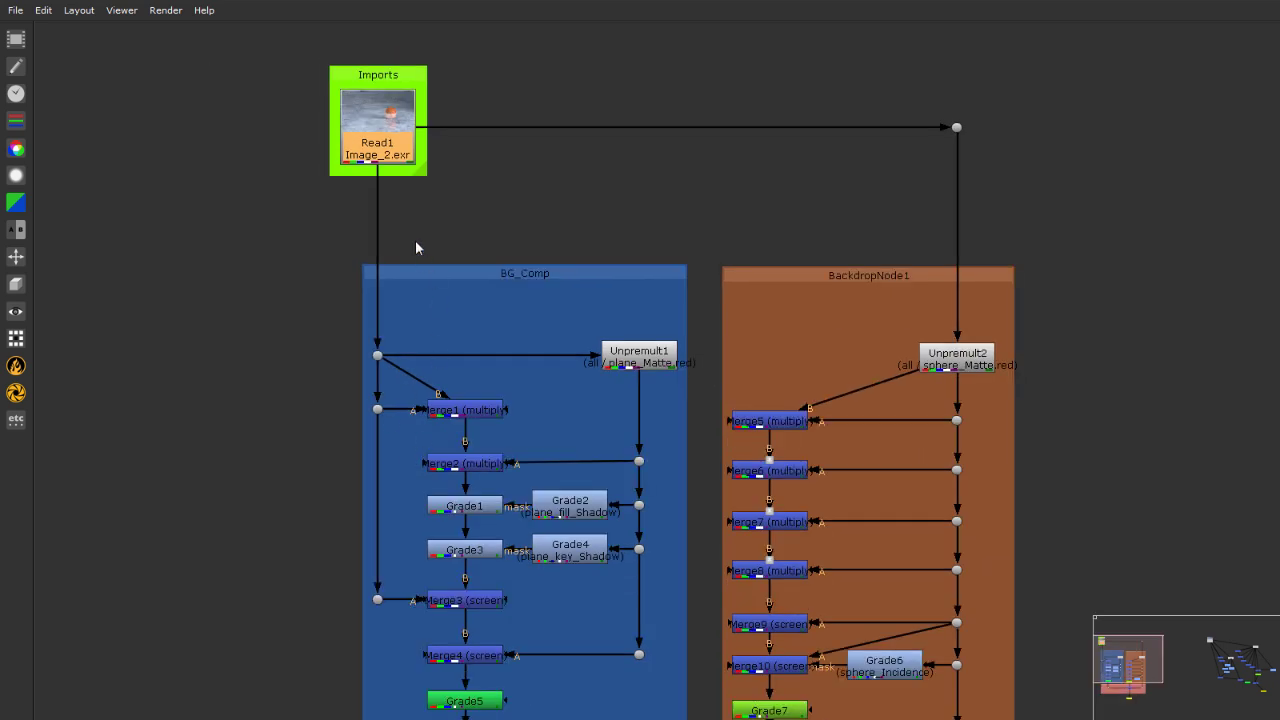
pyautogui.moveTo(417, 243); pyautogui.dragTo(518, 710)
pyautogui.click(172, 677)
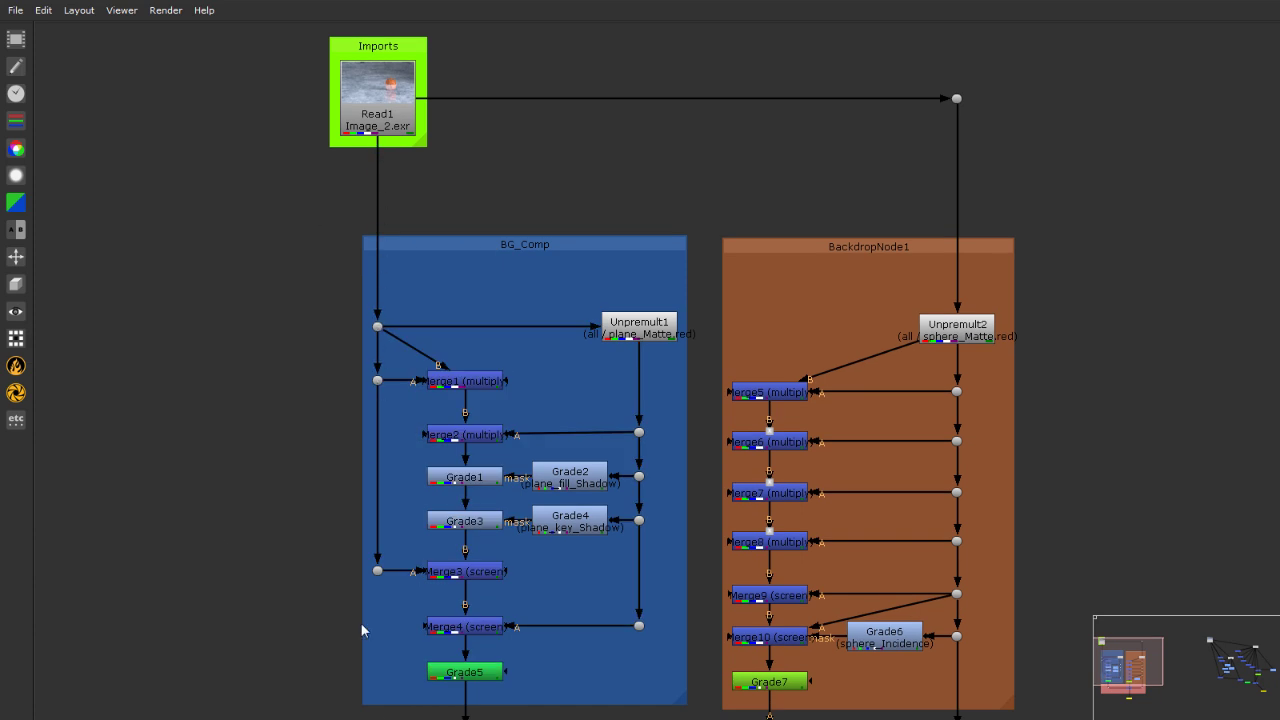
pyautogui.moveTo(348, 619); pyautogui.dragTo(391, 191)
pyautogui.click(290, 484)
# Trace Unpremult1's connection from Read1 through the dots along its pipe
pyautogui.click(378, 122)
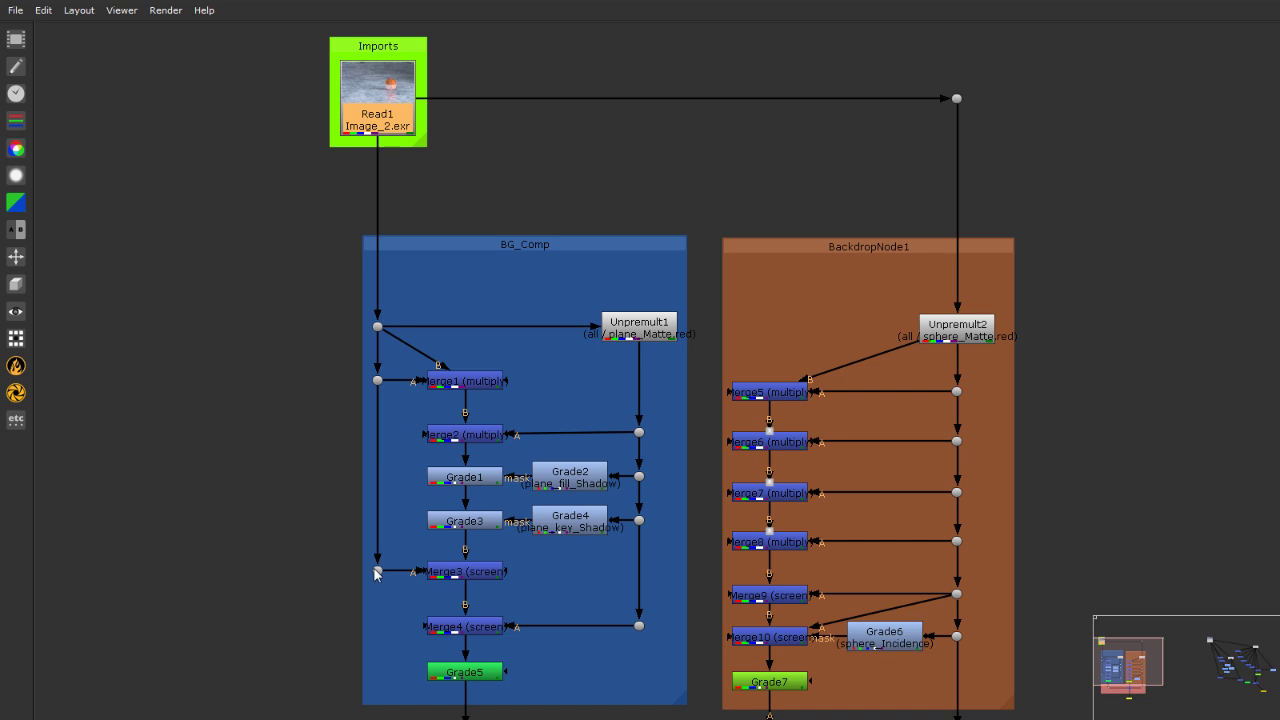
pyautogui.click(652, 333)
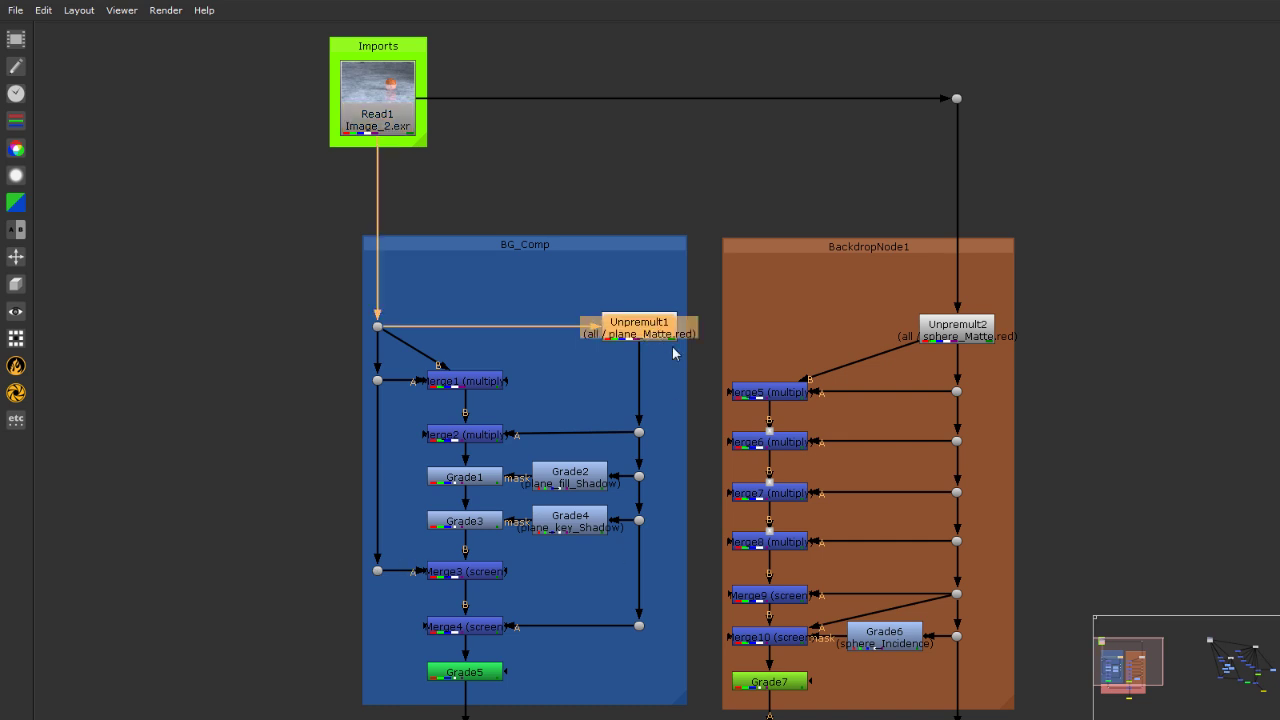
pyautogui.moveTo(709, 394); pyautogui.dragTo(631, 700)
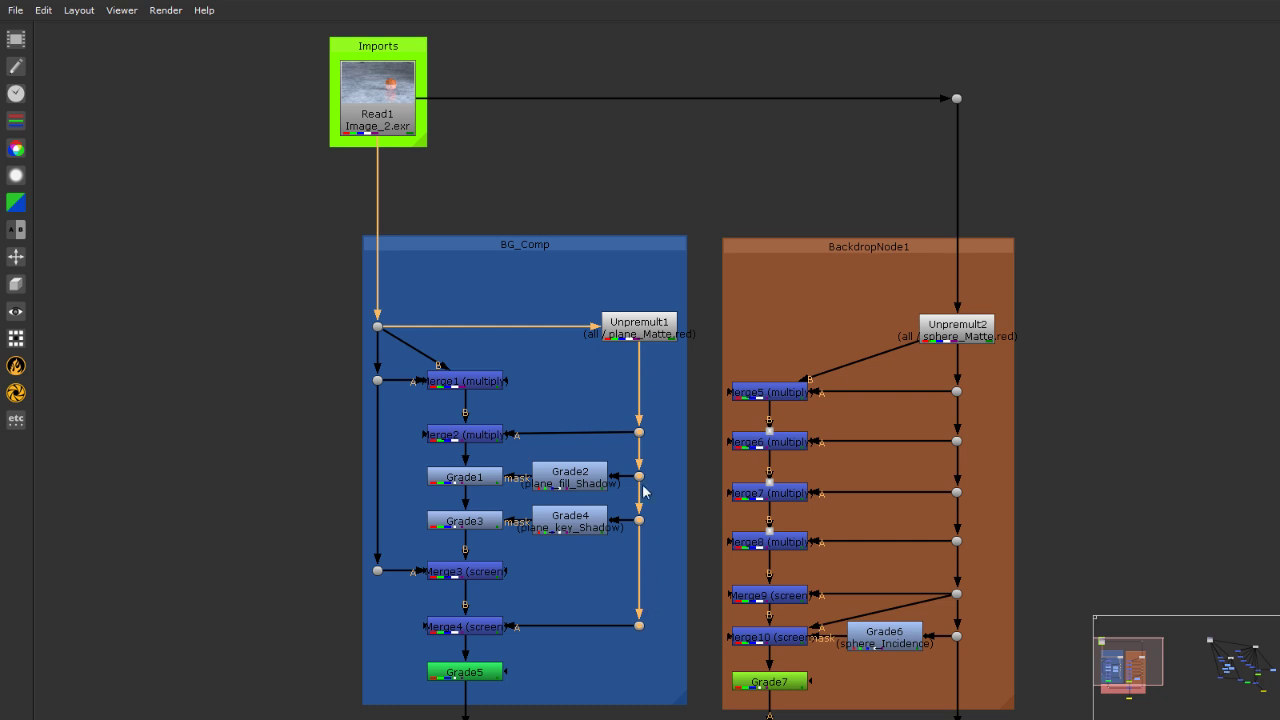
pyautogui.click(677, 517)
pyautogui.scroll(-2, 340, 405)
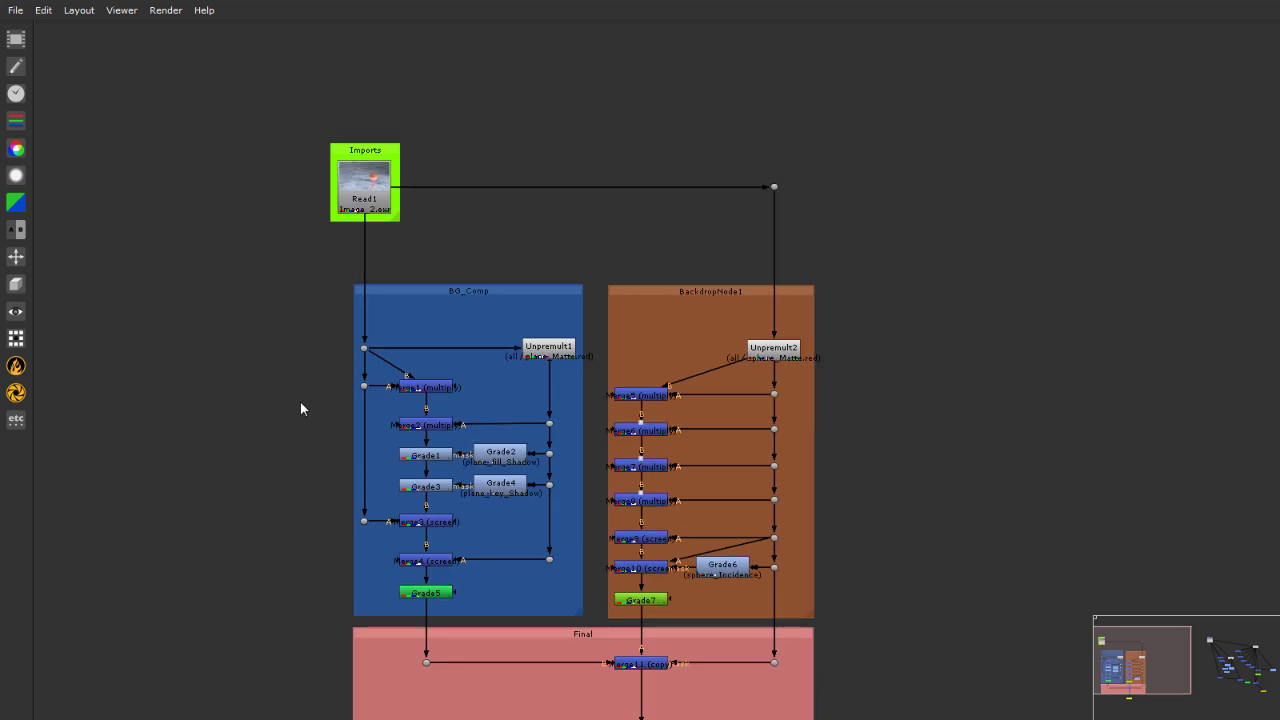
pyautogui.click(548, 358)
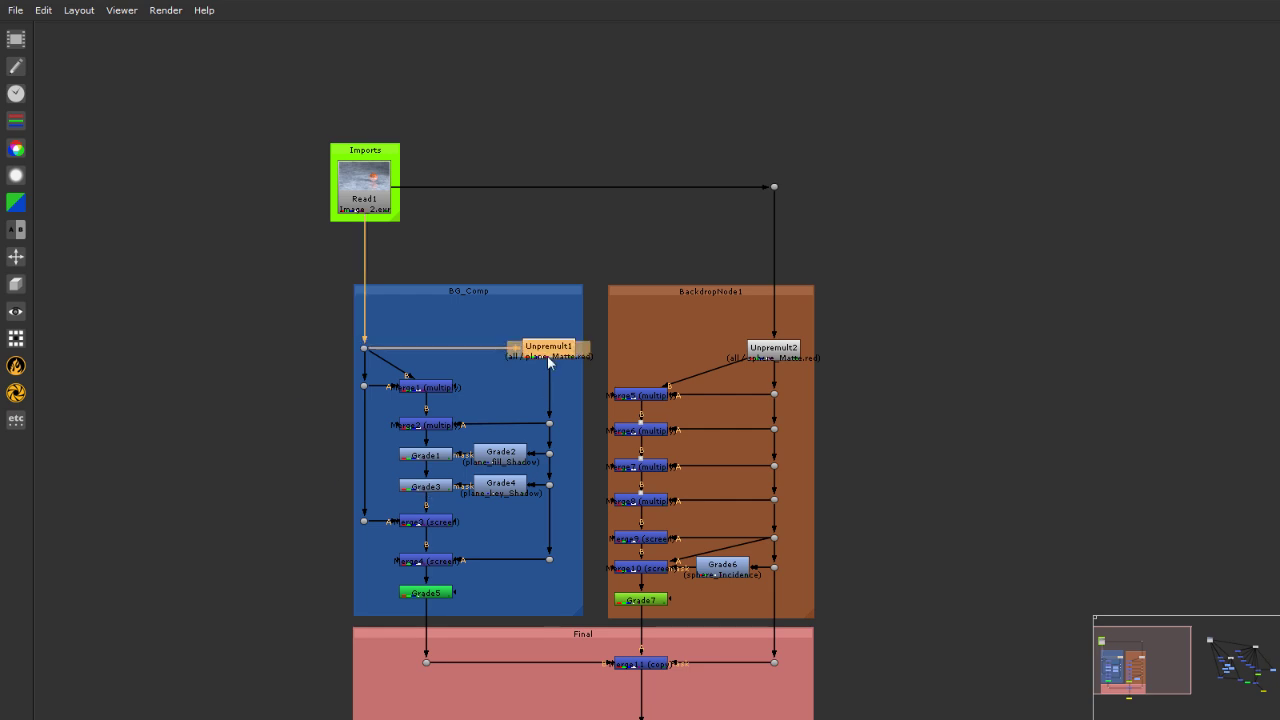
pyautogui.scroll(2, 694, 635)
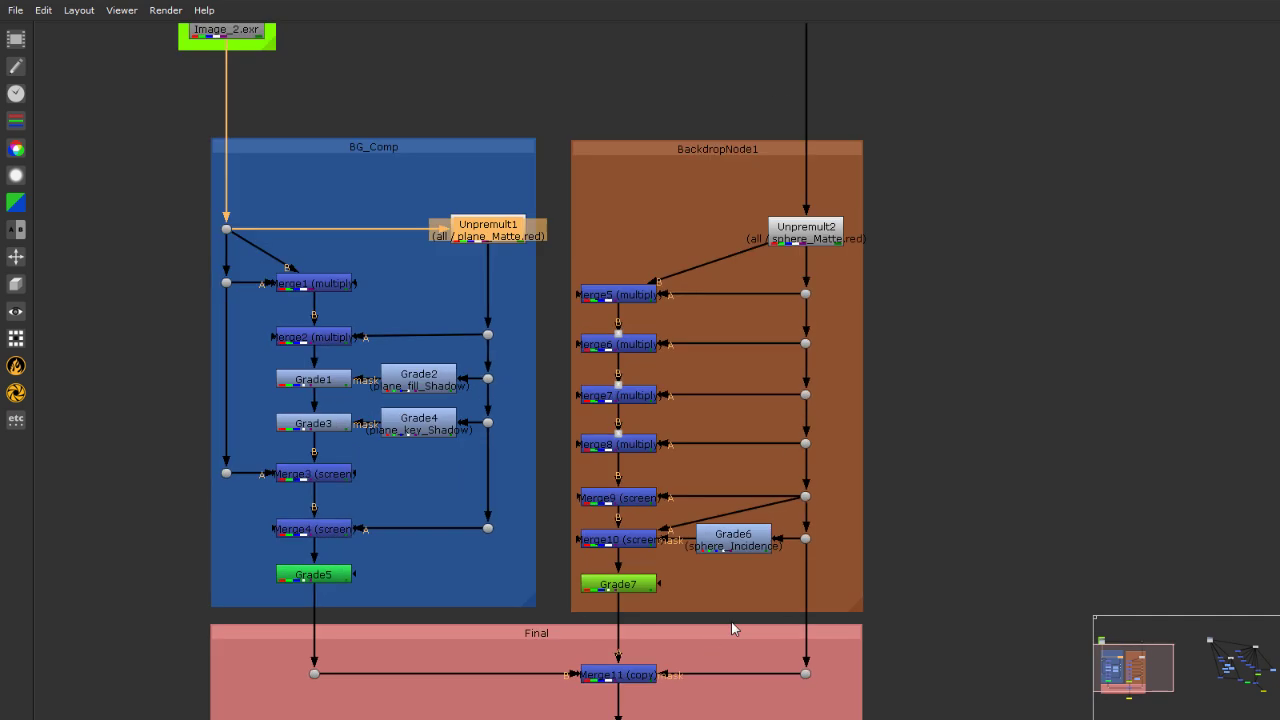
pyautogui.scroll(-2, 852, 248)
# Select Read1 and Merge11 to highlight Merge11's upstream branches
pyautogui.click(403, 82)
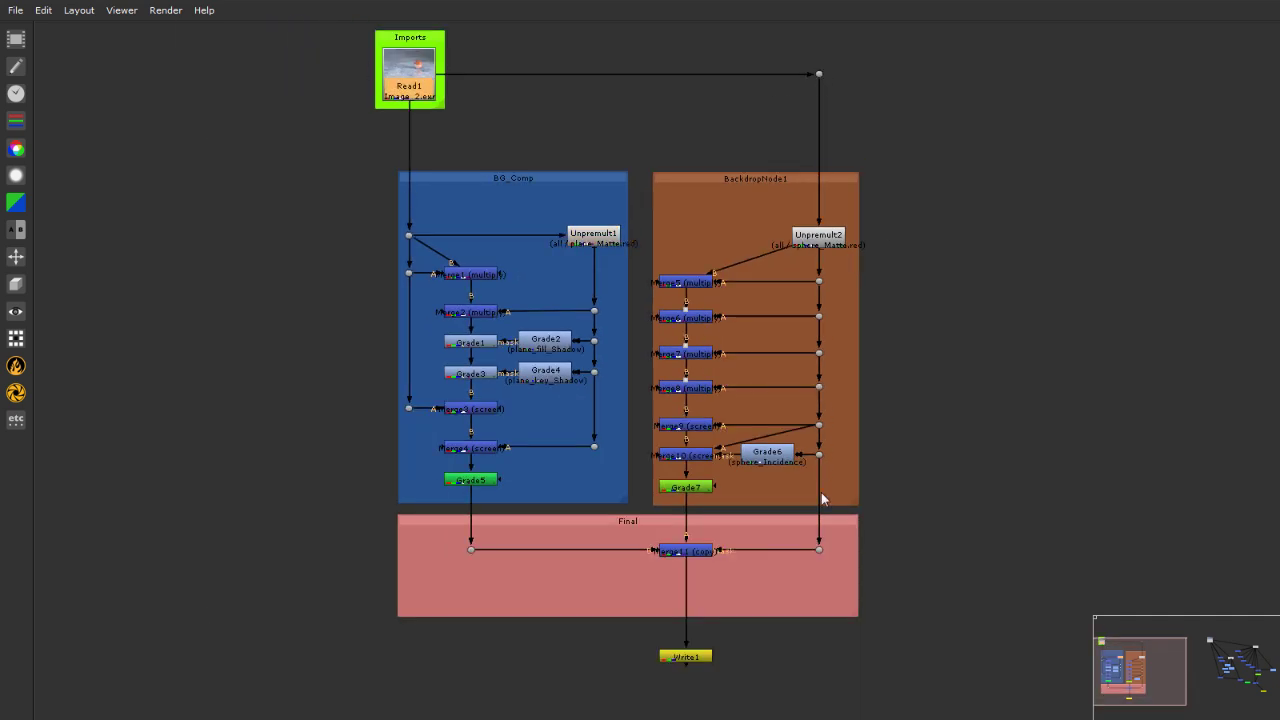
pyautogui.click(684, 551)
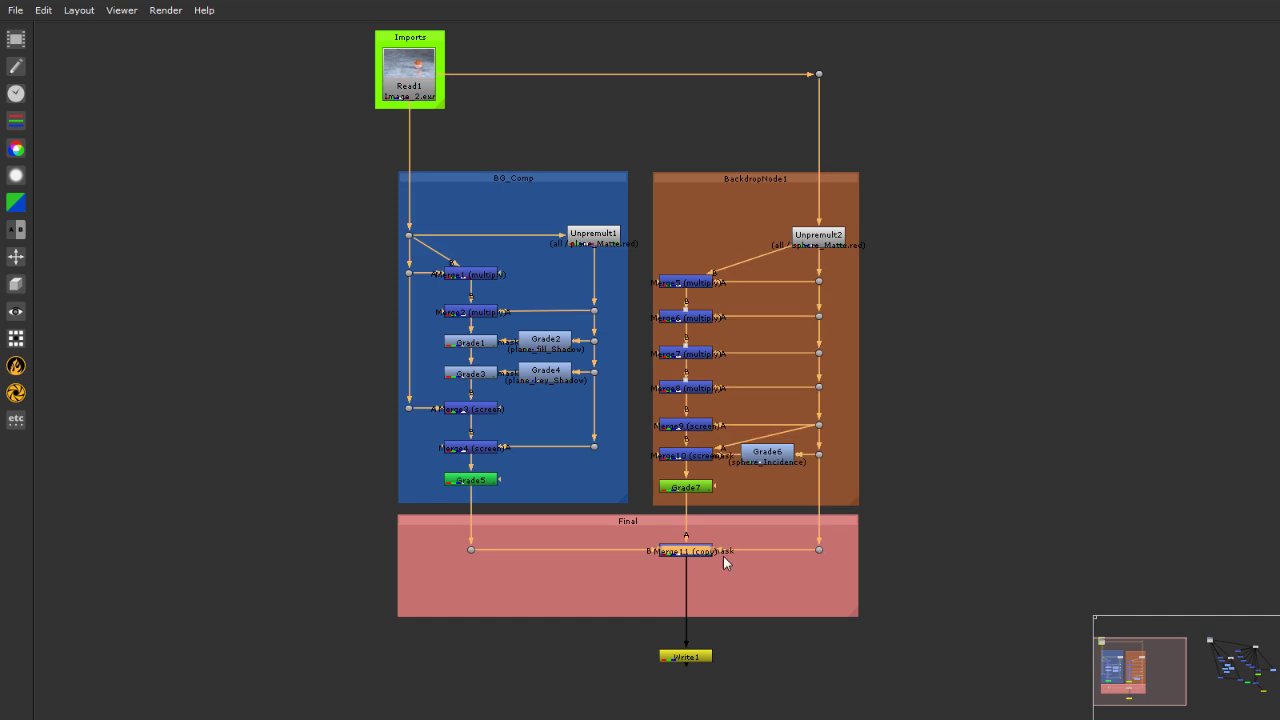
pyautogui.click(1046, 457)
pyautogui.scroll(1, 620, 305)
pyautogui.scroll(1, 782, 336)
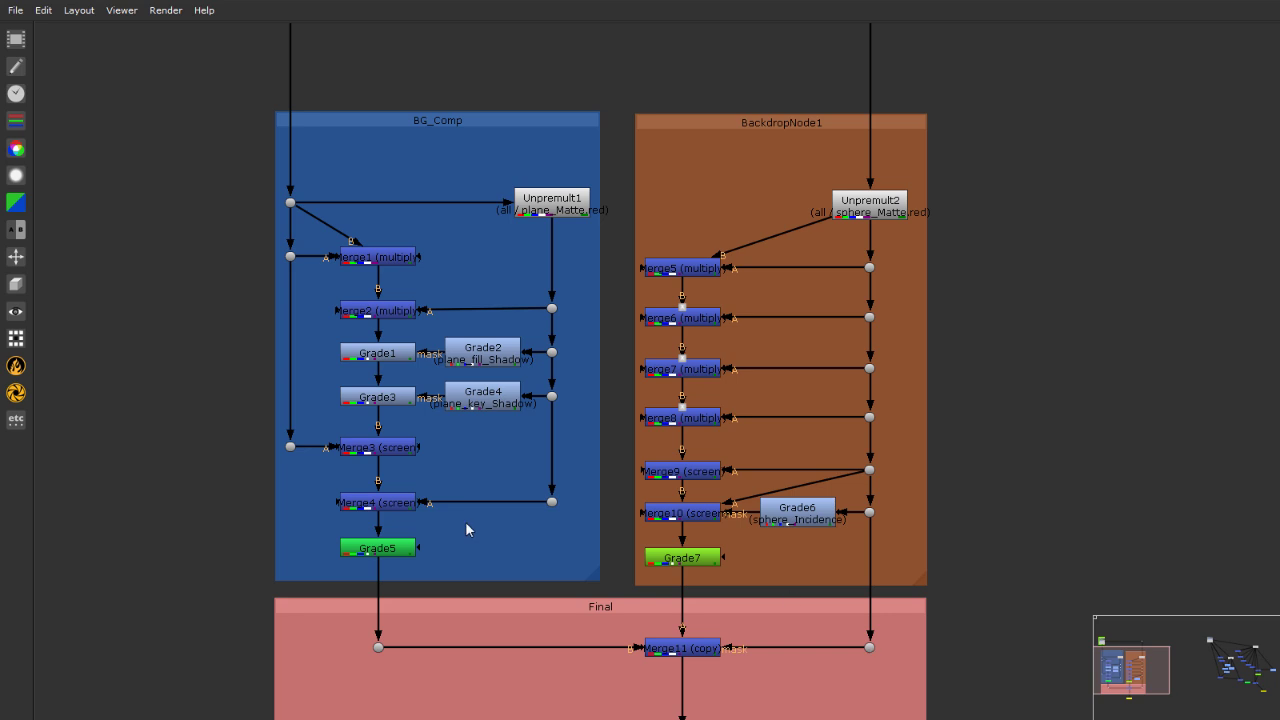
pyautogui.scroll(-2, 468, 537)
pyautogui.scroll(1, 445, 350)
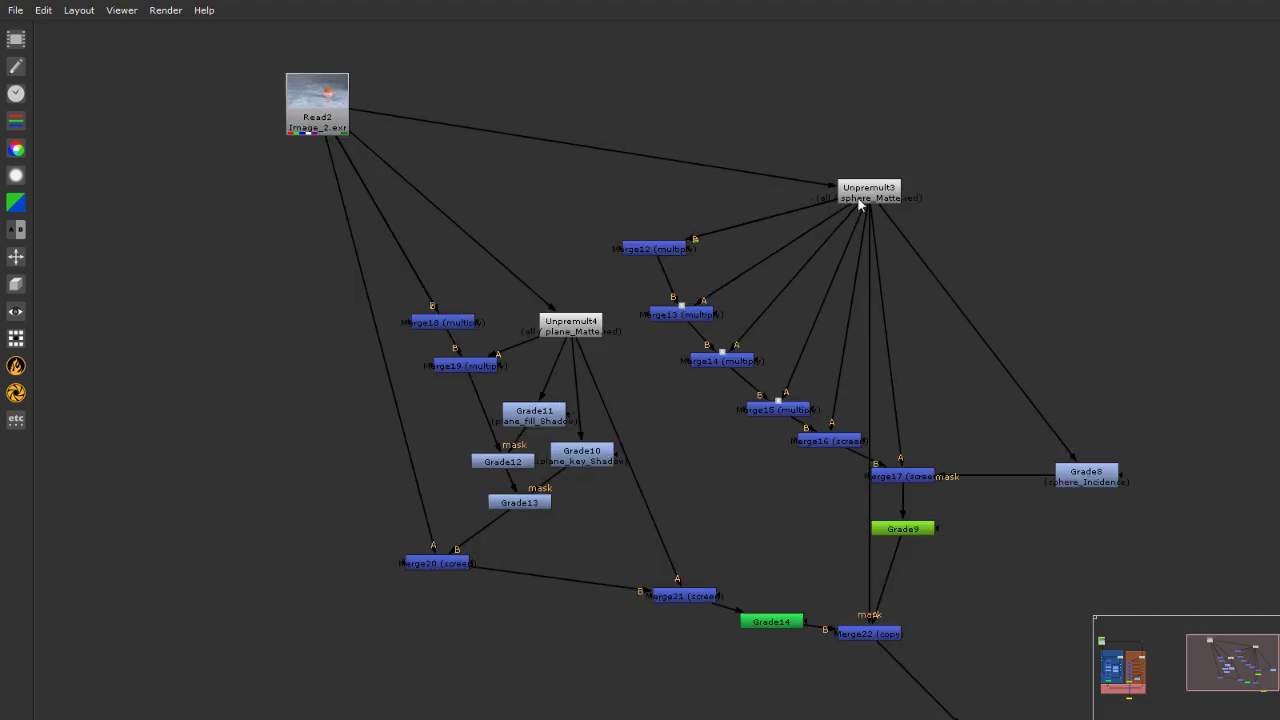
# Select the whole Read2 tree and frame it in the Node Graph with F
pyautogui.moveTo(865, 198); pyautogui.dragTo(953, 120)
pyautogui.moveTo(953, 120); pyautogui.dragTo(868, 191, button='middle')
pyautogui.scroll(-3, 777, 326)
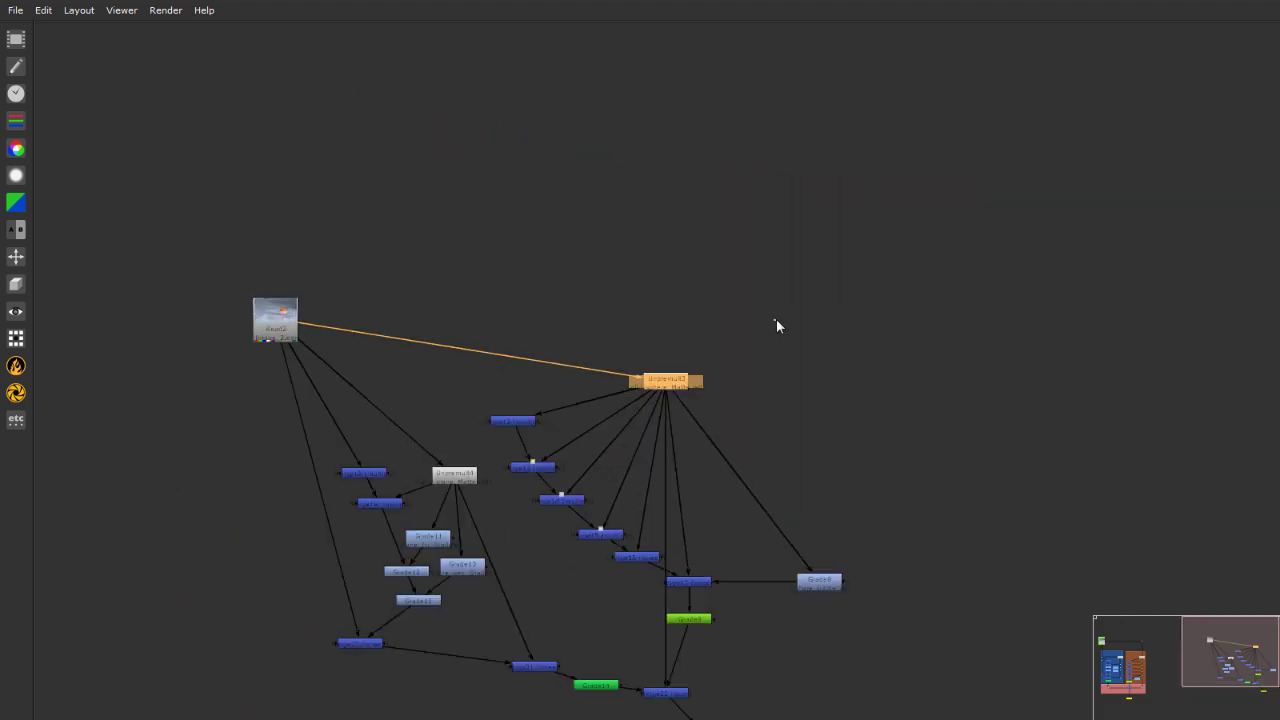
pyautogui.scroll(2, 1057, 294)
pyautogui.scroll(3, 1203, 194)
pyautogui.scroll(-4, 1174, 451)
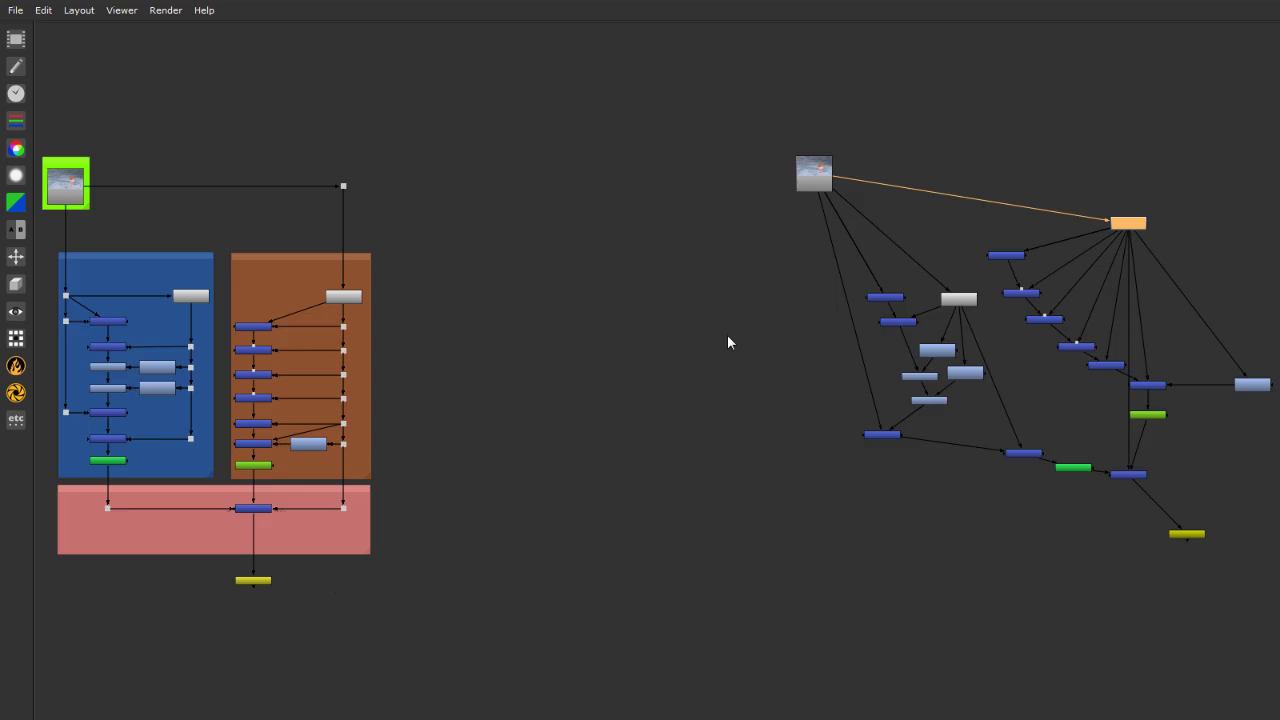
pyautogui.moveTo(959, 161); pyautogui.dragTo(1200, 430)
pyautogui.press('f')
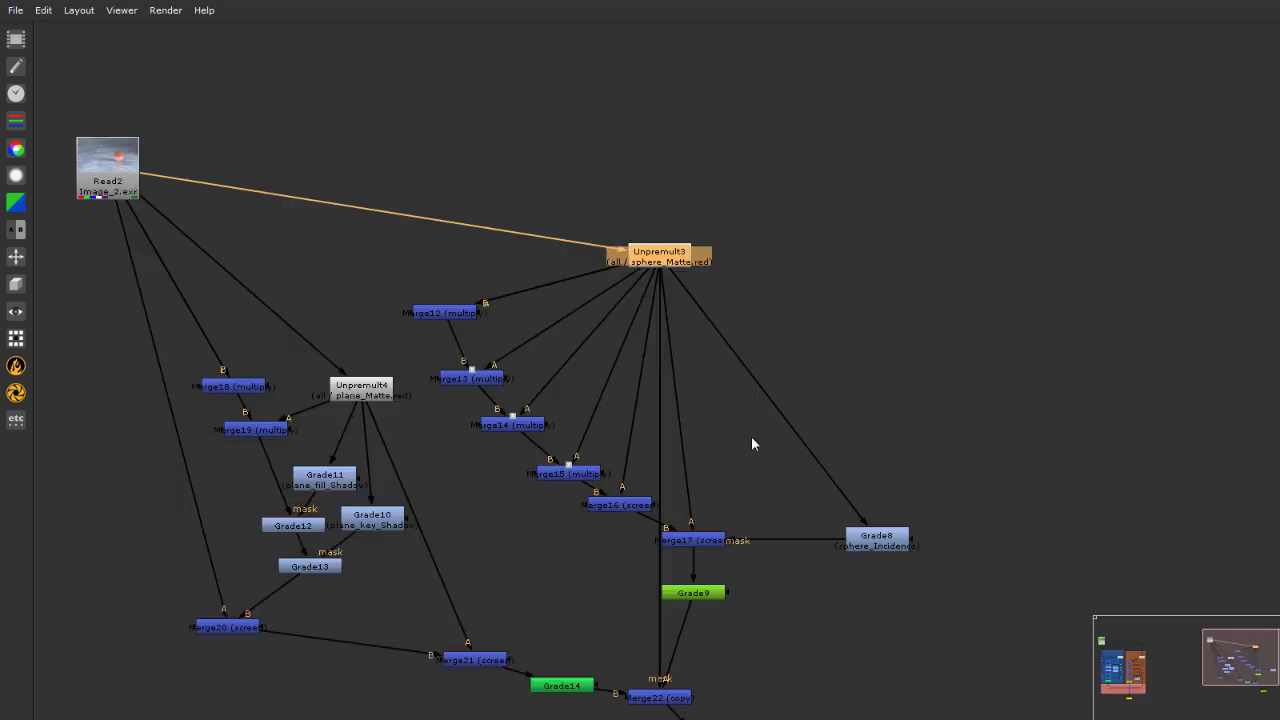
# Move Unpremult3, Merge12, Merge15, Merge16 and Merge17 into a tighter cluster
pyautogui.moveTo(672, 266); pyautogui.dragTo(729, 209)
pyautogui.moveTo(455, 316); pyautogui.dragTo(605, 392)
pyautogui.moveTo(595, 477); pyautogui.dragTo(521, 301)
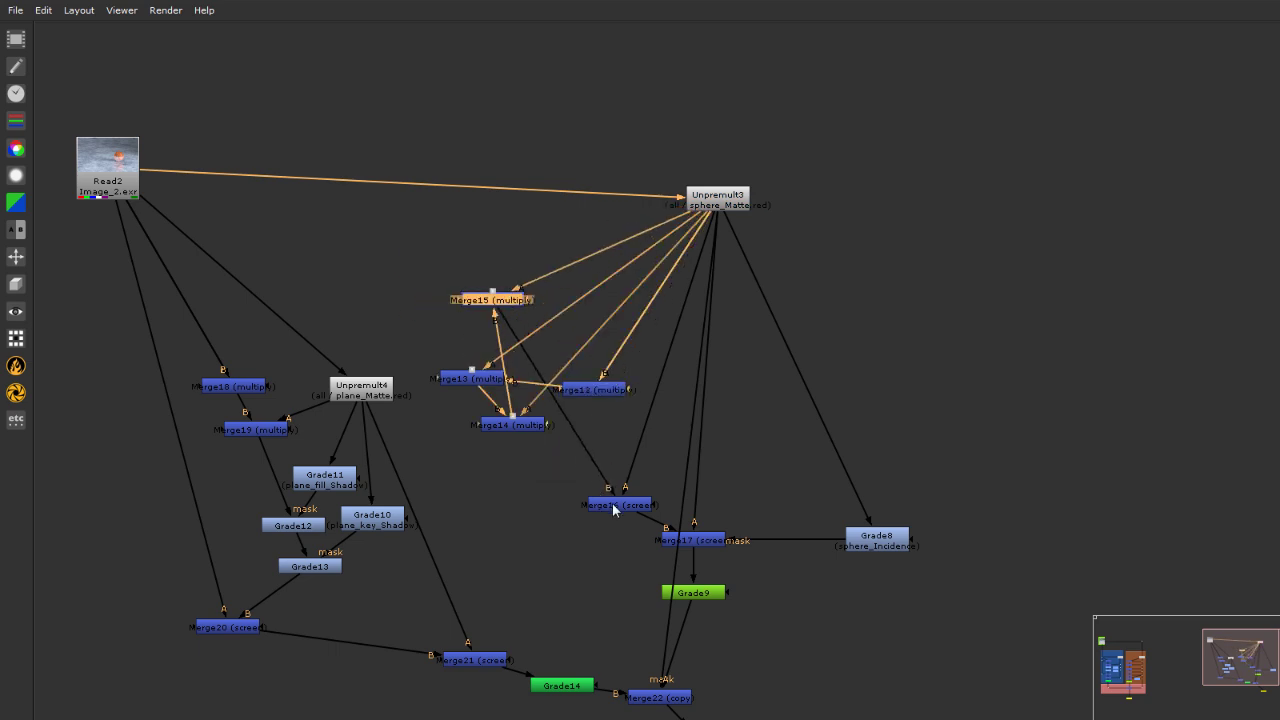
pyautogui.moveTo(602, 503); pyautogui.dragTo(617, 347)
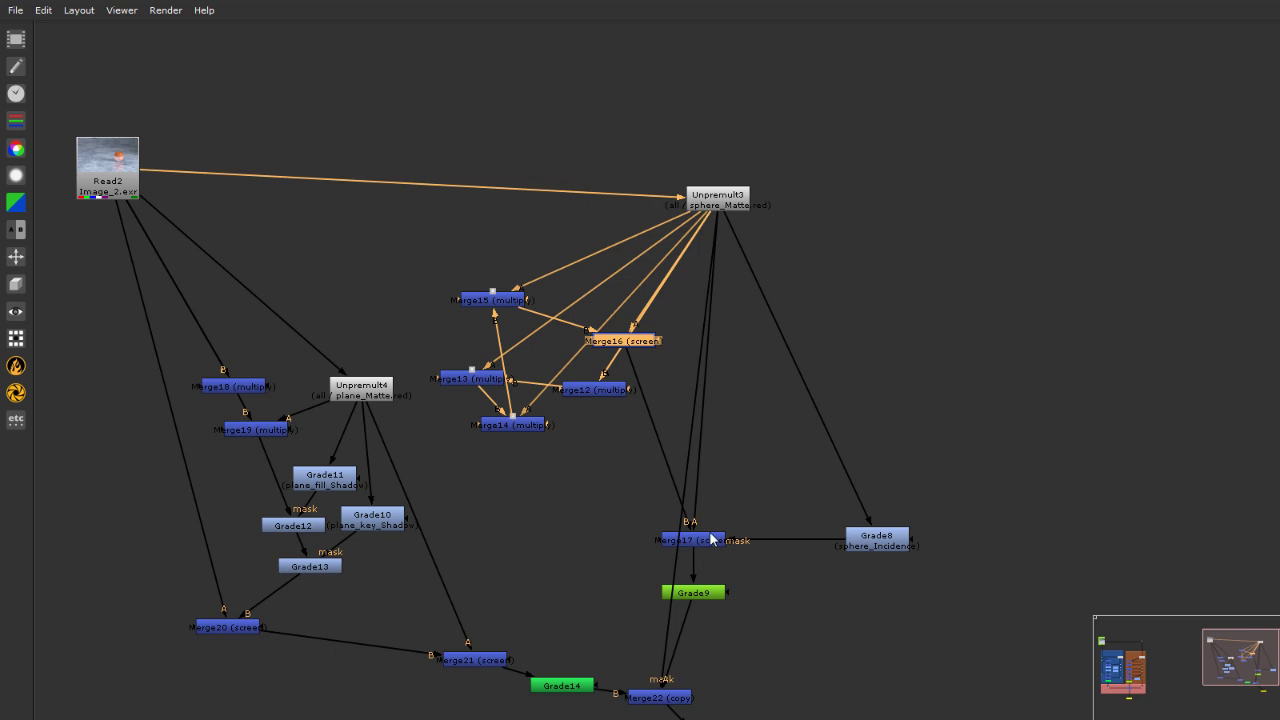
pyautogui.moveTo(712, 539); pyautogui.dragTo(460, 415)
pyautogui.click(479, 568)
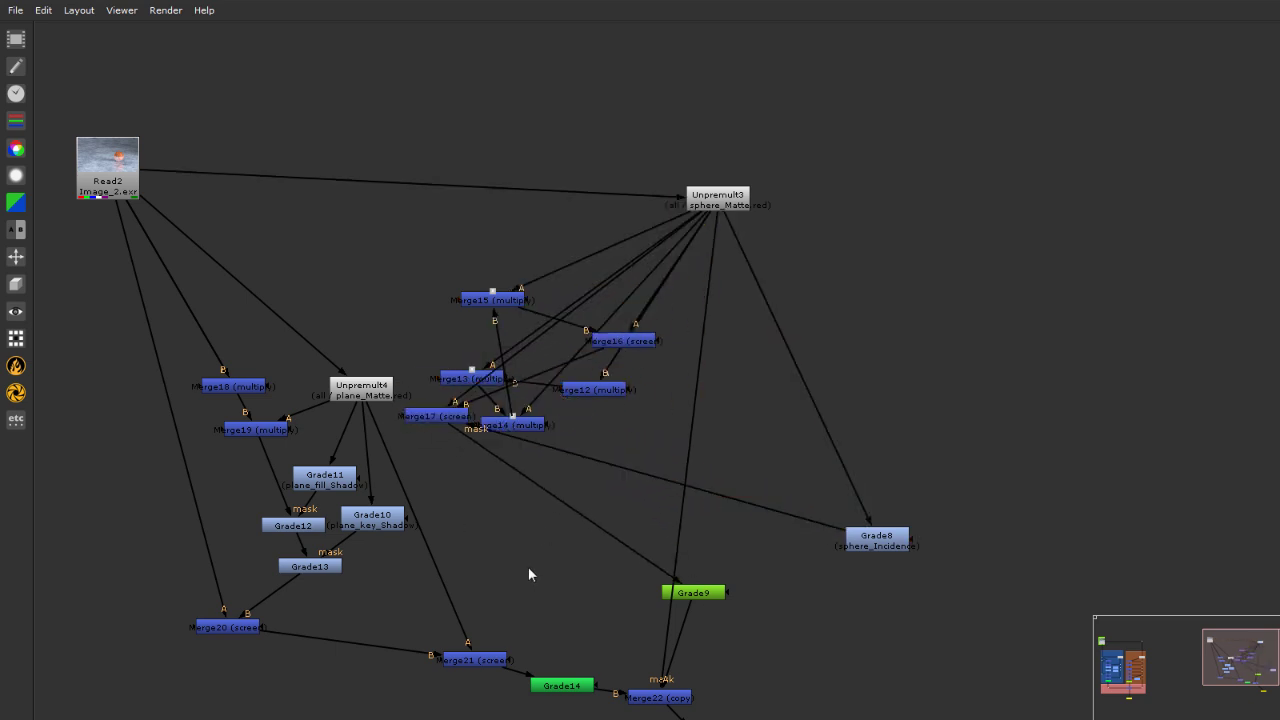
# Nudge Unpremult3 slightly up and right above the Merge cluster, then fit all nodes in view
pyautogui.moveTo(405, 232); pyautogui.dragTo(636, 456)
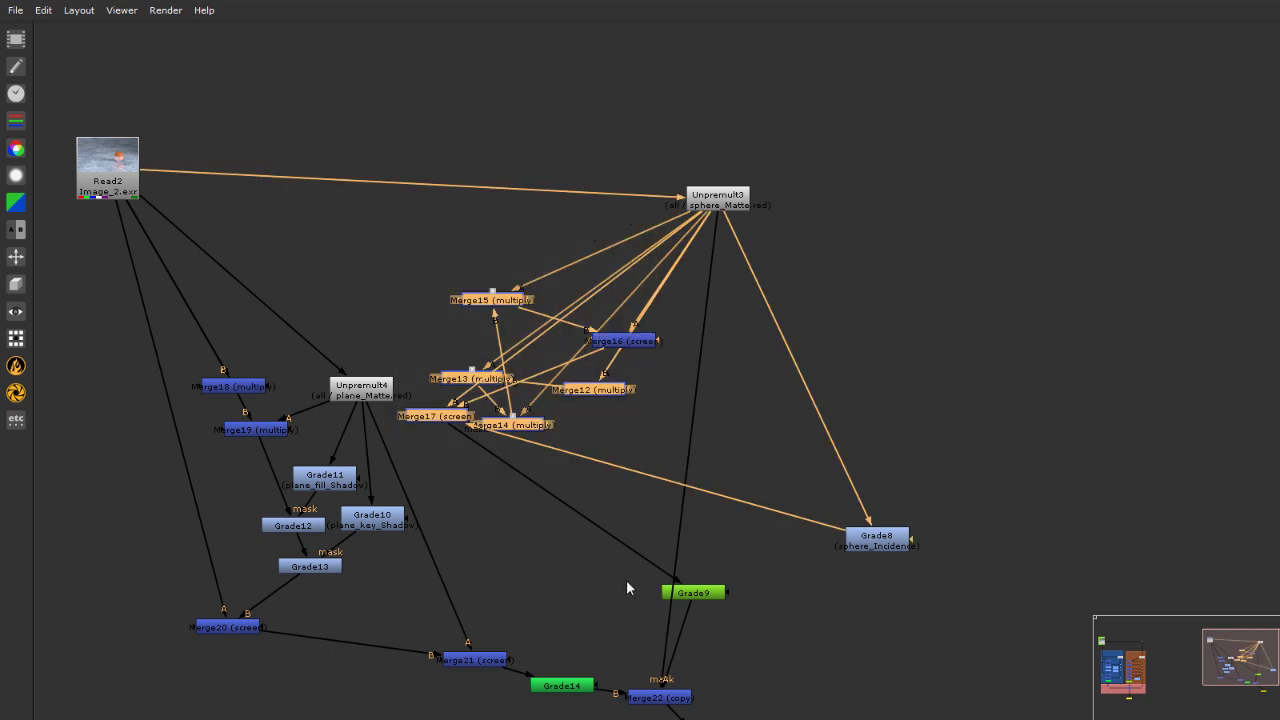
pyautogui.click(565, 570)
pyautogui.moveTo(723, 206)
pyautogui.mouseDown()
pyautogui.moveTo(724, 141)
pyautogui.moveTo(711, 225)
pyautogui.mouseUp()
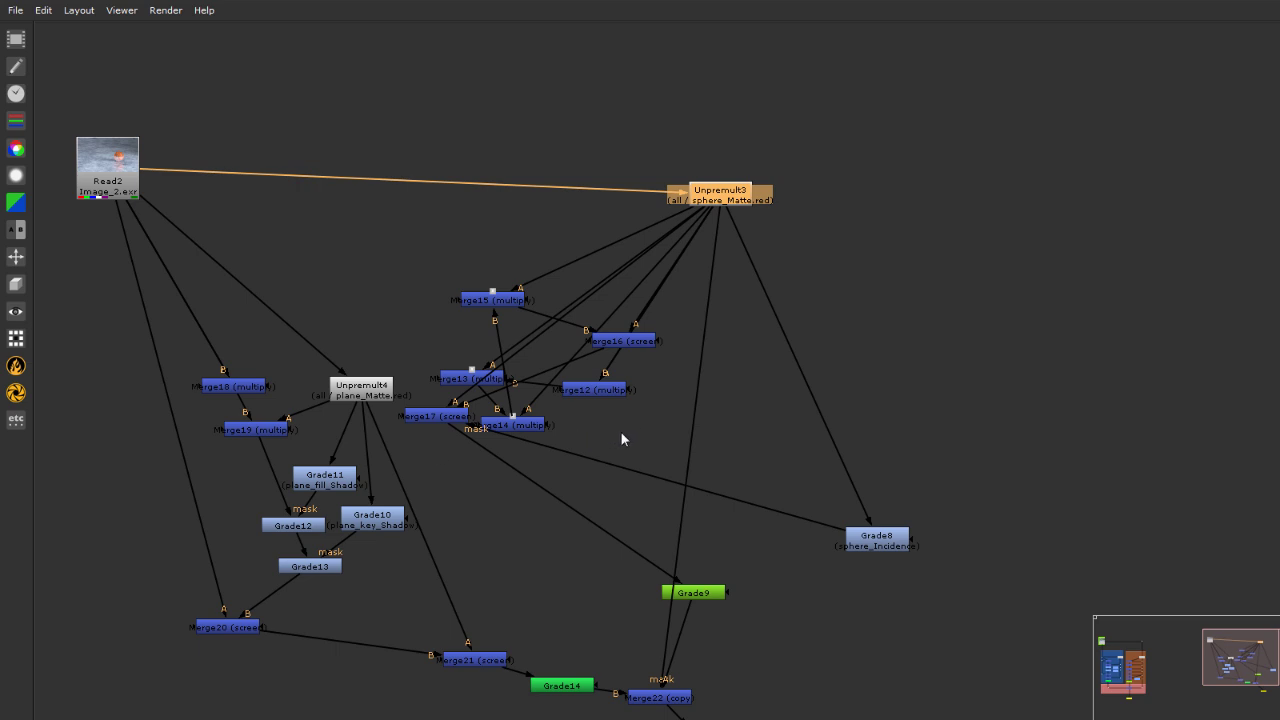
pyautogui.press('f')
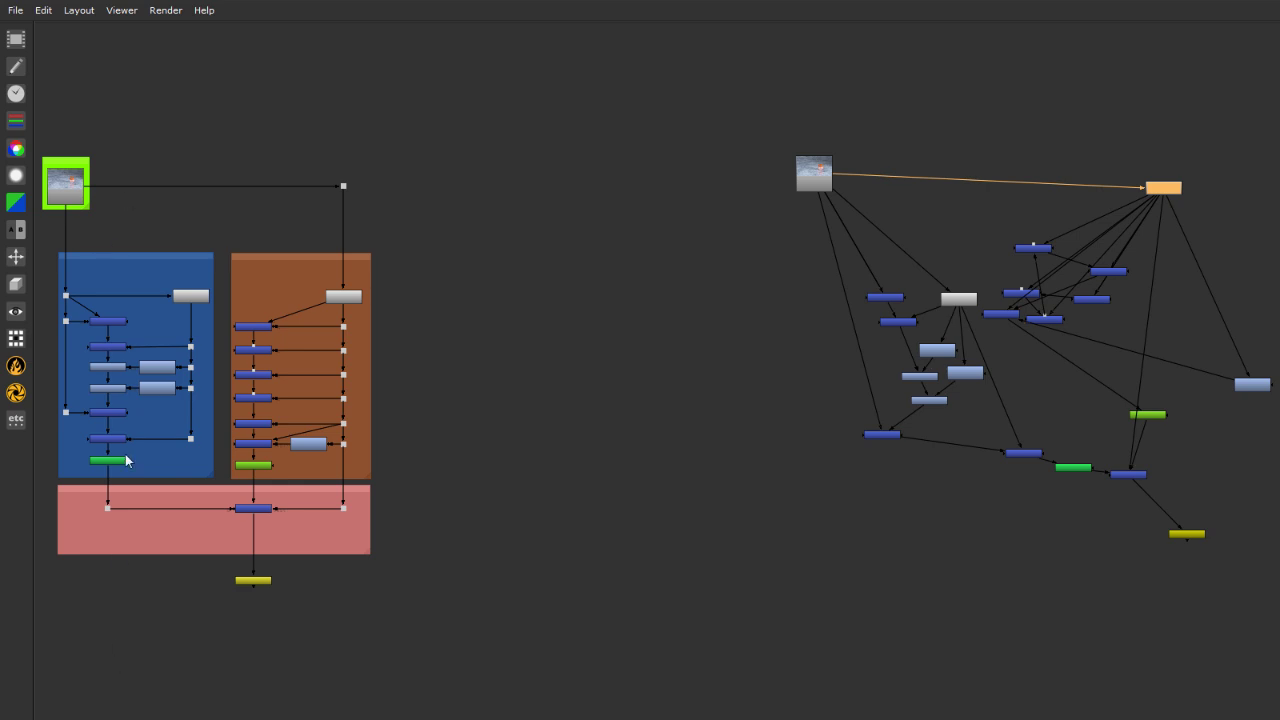
pyautogui.click(491, 507)
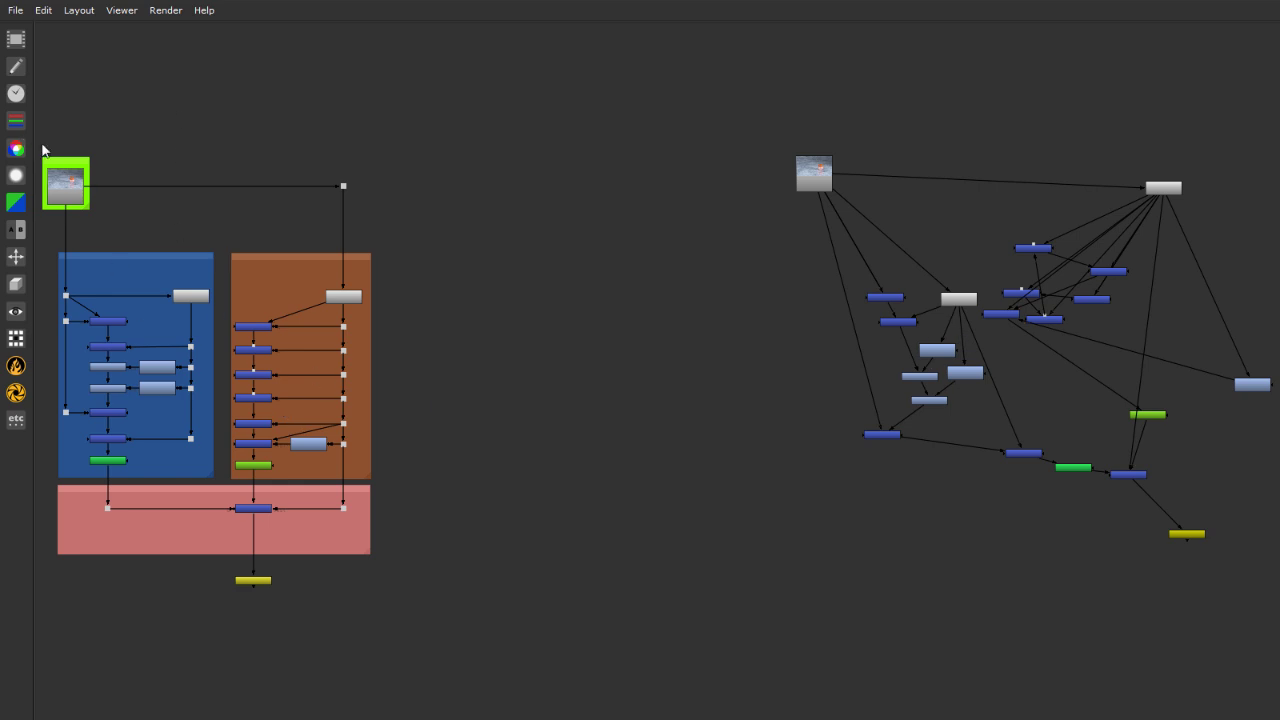
pyautogui.moveTo(42, 150); pyautogui.dragTo(380, 518)
pyautogui.click(386, 542)
pyautogui.scroll(-3, 900, 615)
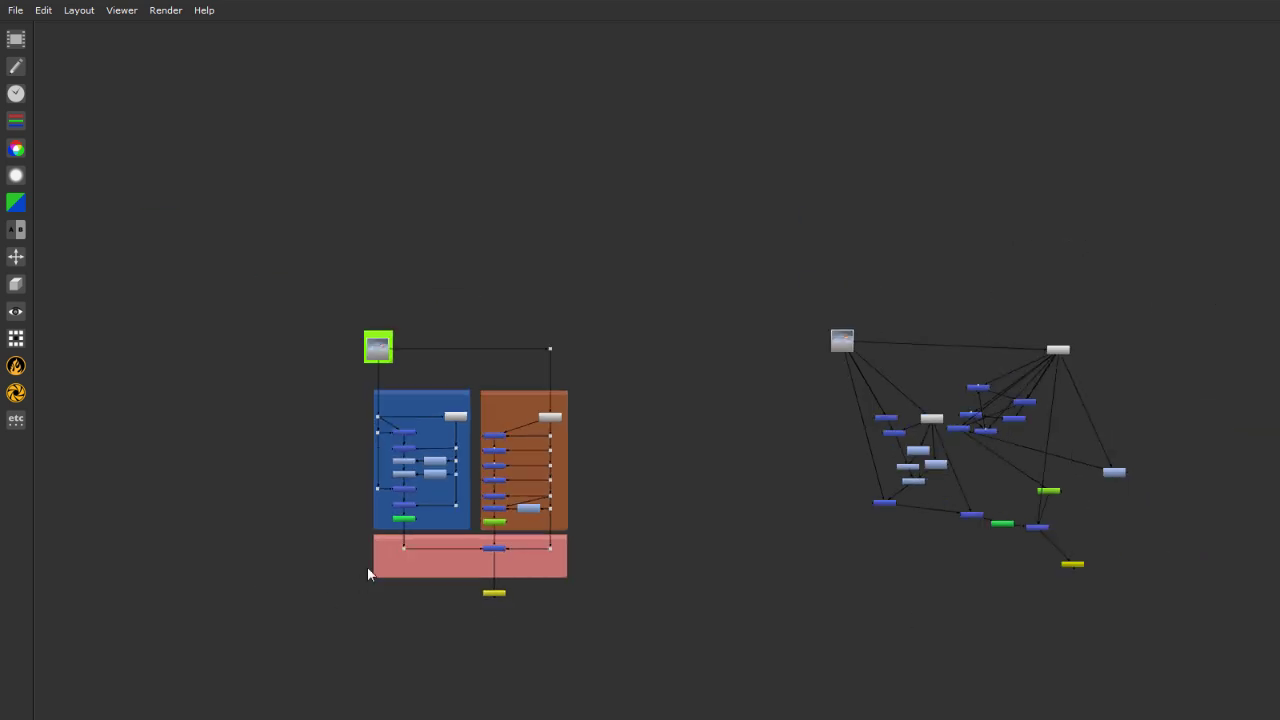
pyautogui.scroll(1, 370, 565)
pyautogui.scroll(4, 410, 555)
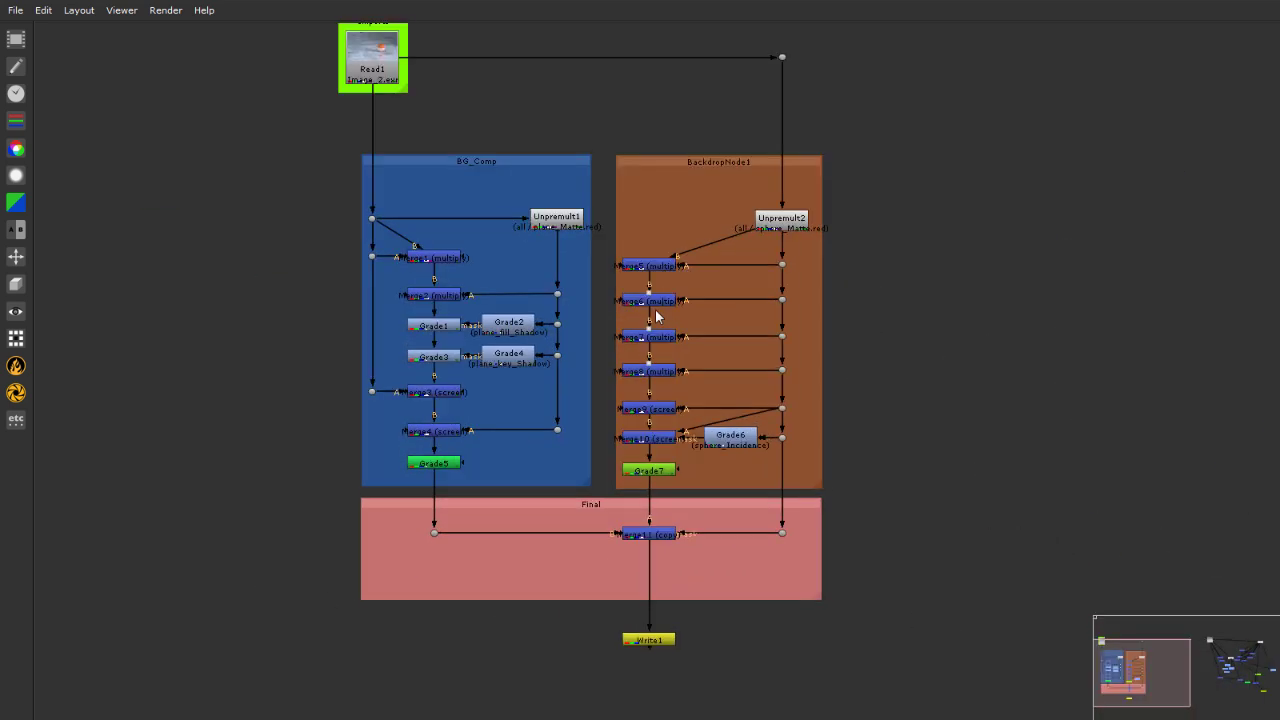
pyautogui.scroll(-1, 574, 220)
pyautogui.scroll(1, 549, 151)
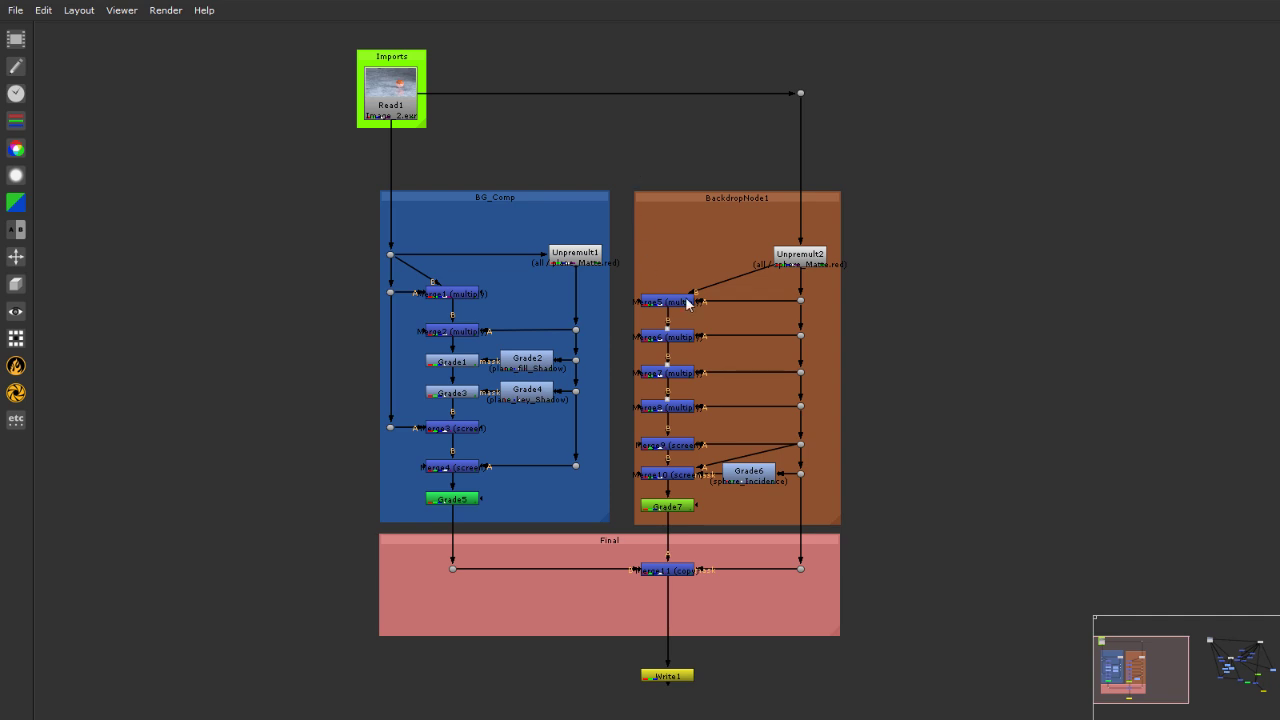
pyautogui.click(676, 569)
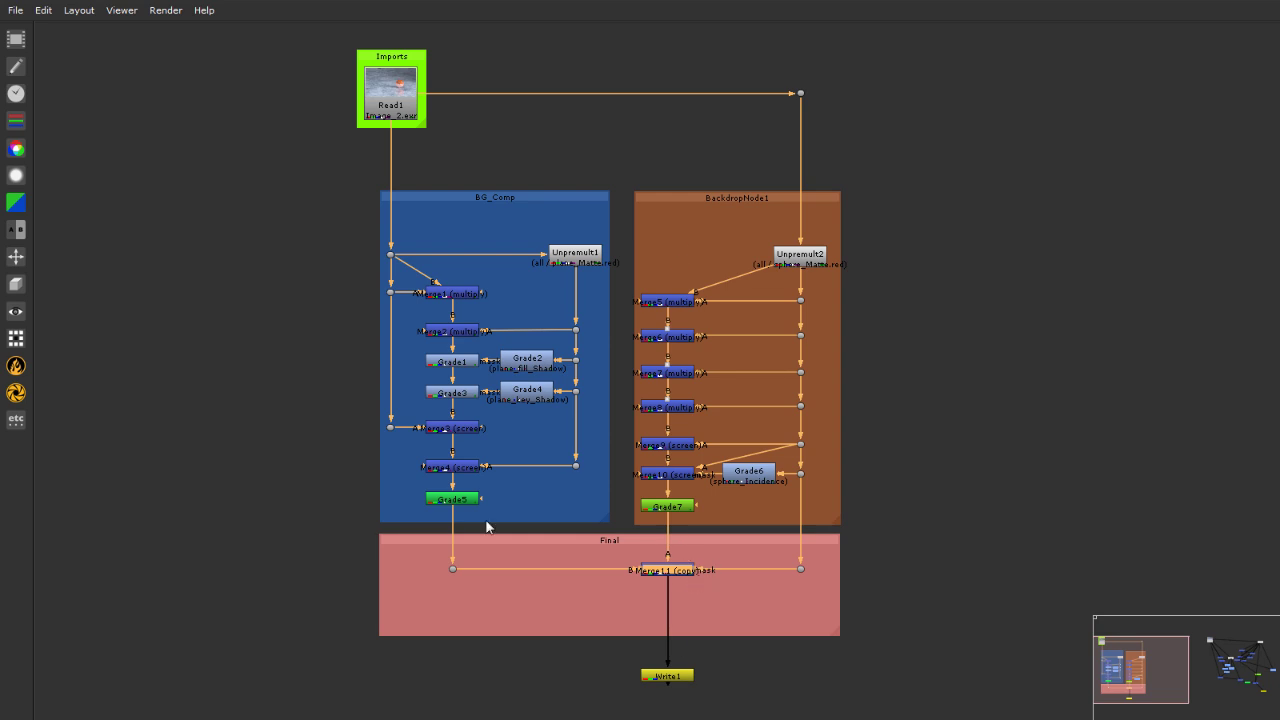
pyautogui.scroll(-6, 253, 449)
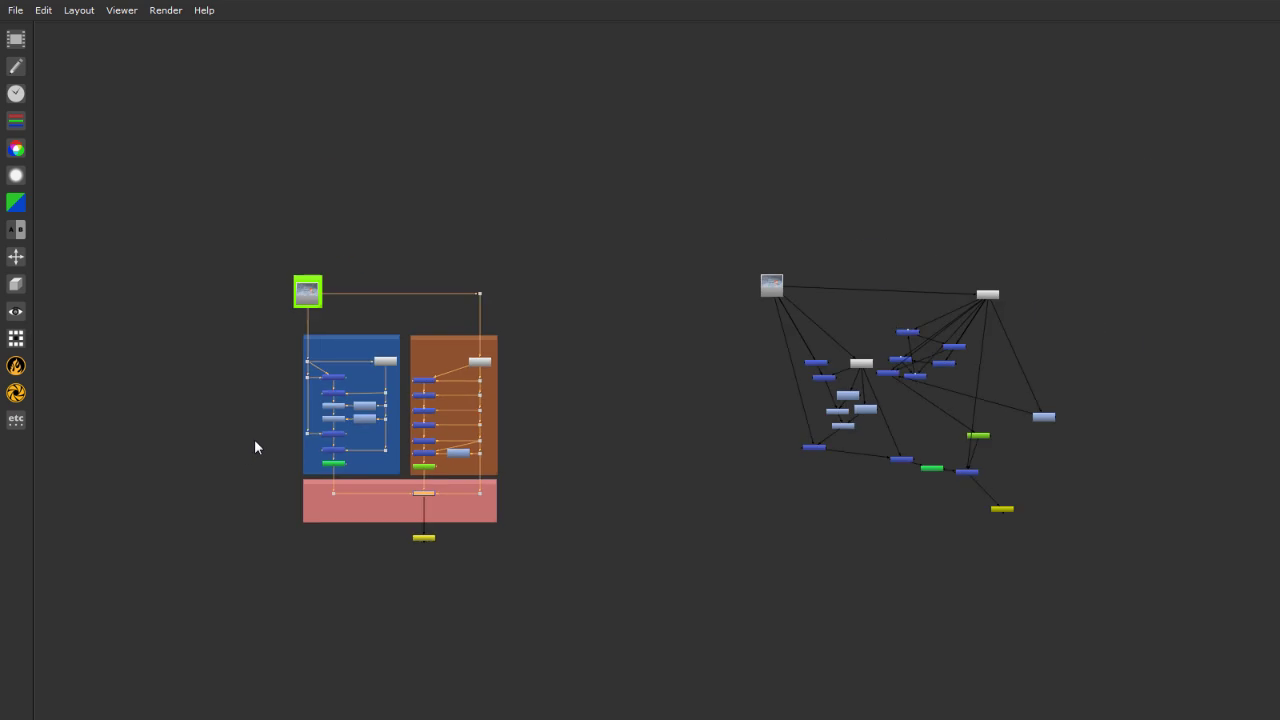
# Select BG_Comp with its nodes and nudge both BG_Comp and BackdropNode1 slightly
pyautogui.scroll(4, 528, 441)
pyautogui.scroll(-2, 452, 450)
pyautogui.scroll(-1, 751, 446)
pyautogui.scroll(2, 214, 466)
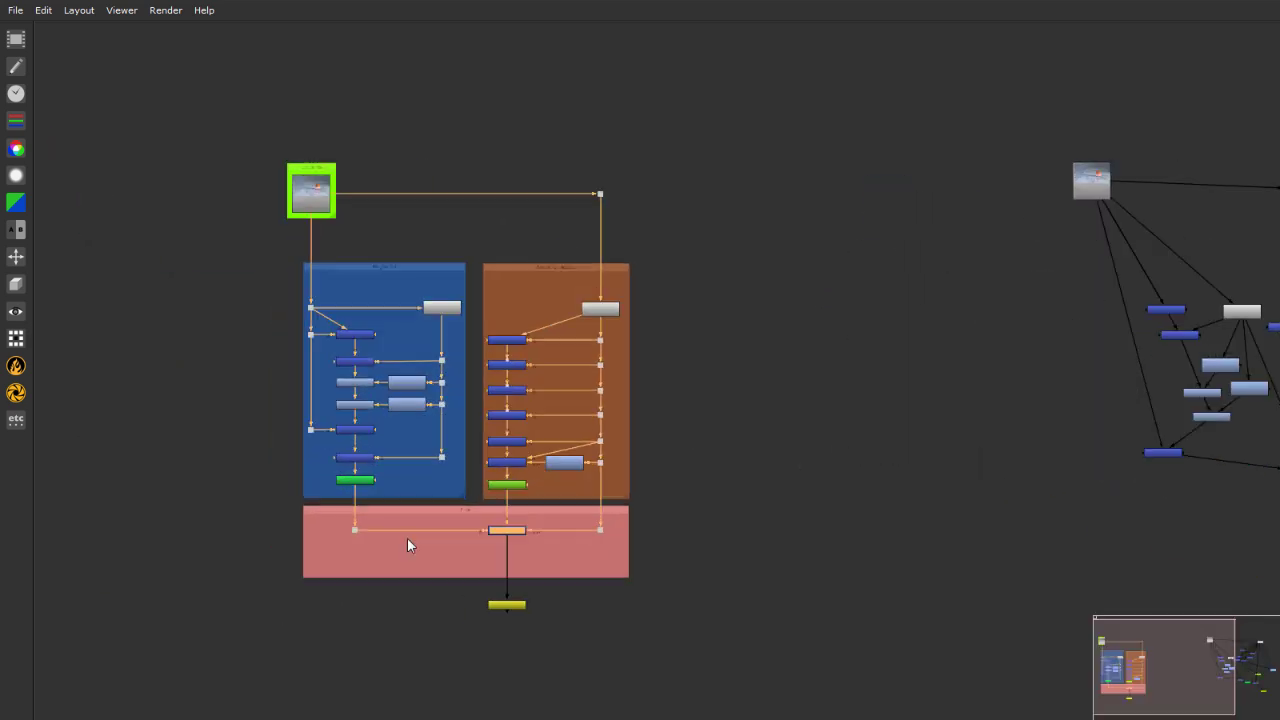
pyautogui.scroll(3, 169, 417)
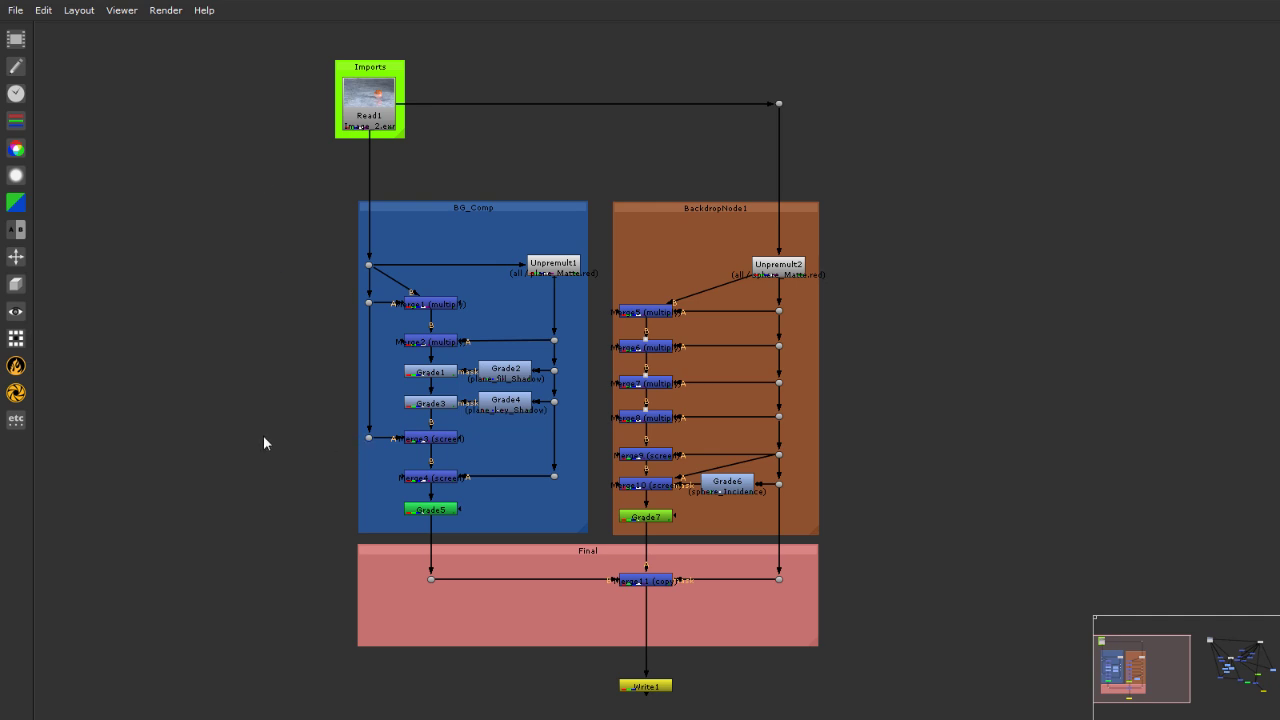
pyautogui.click(472, 208)
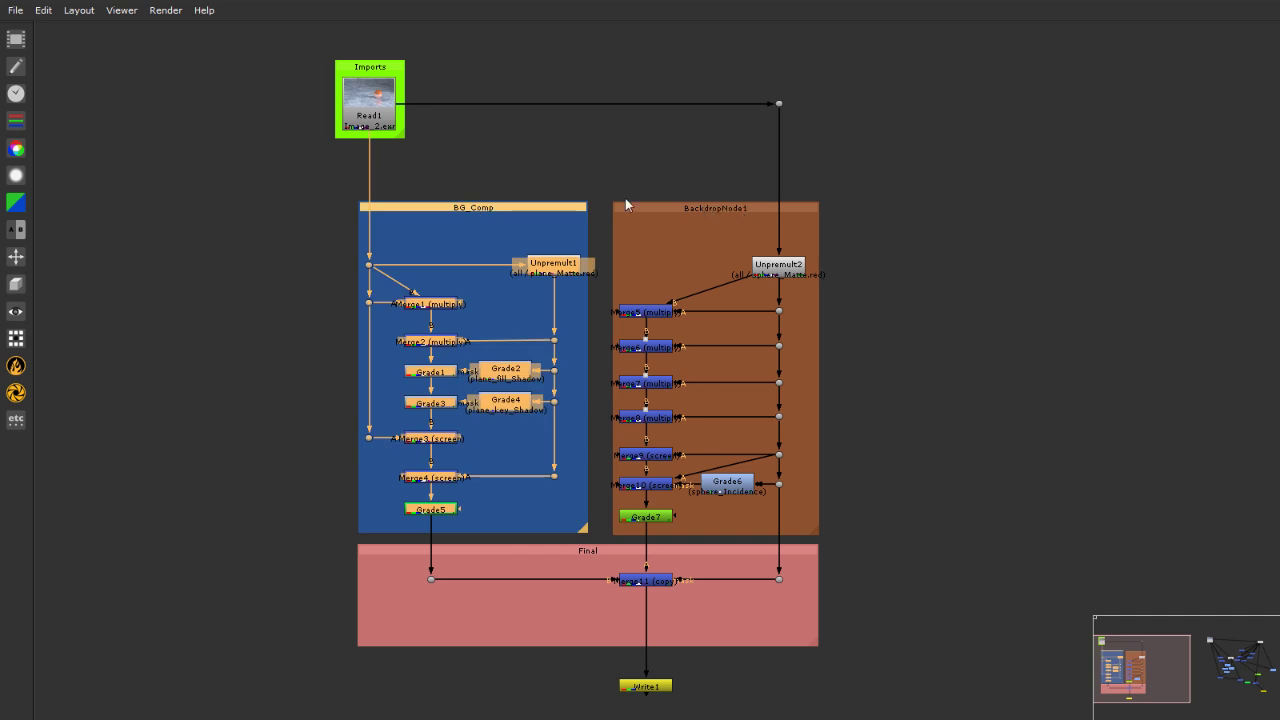
pyautogui.scroll(3, 389, 211)
pyautogui.scroll(1, 436, 218)
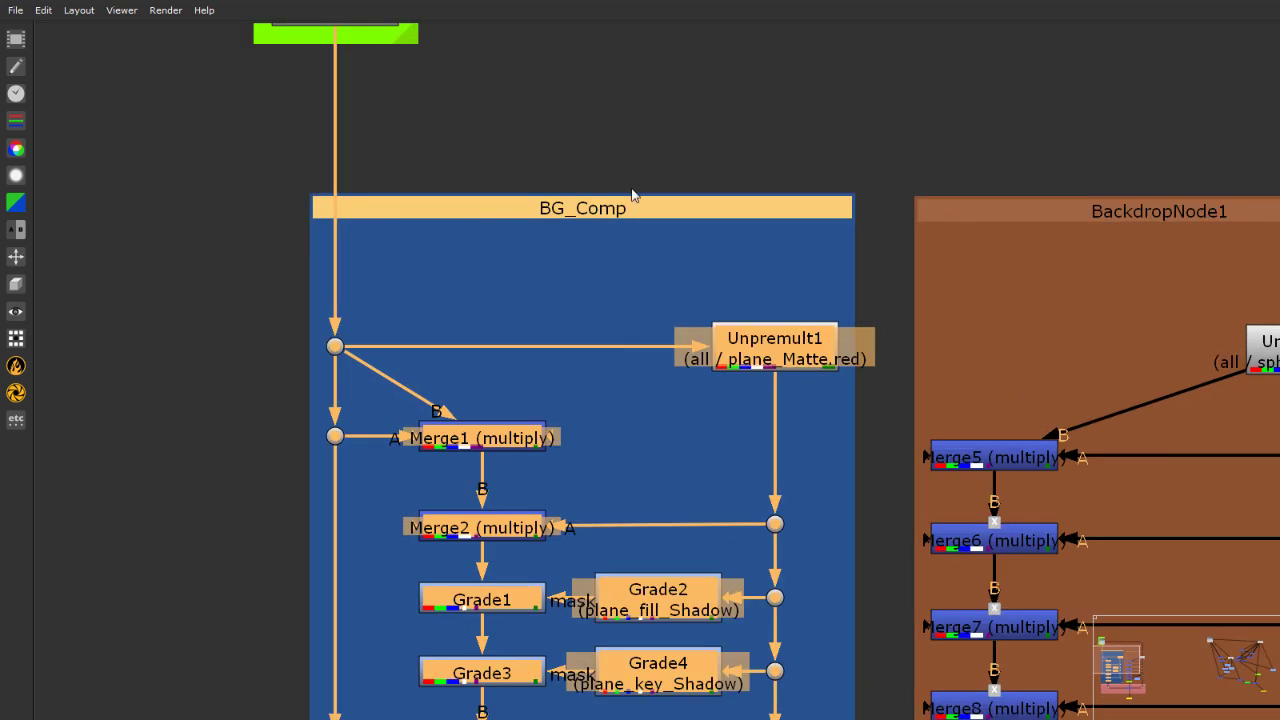
pyautogui.scroll(3, 564, 213)
pyautogui.scroll(-5, 564, 213)
pyautogui.moveTo(575, 203)
pyautogui.mouseDown()
pyautogui.moveTo(575, 141)
pyautogui.moveTo(575, 207)
pyautogui.mouseUp()
pyautogui.moveTo(914, 202)
pyautogui.mouseDown()
pyautogui.moveTo(914, 178)
pyautogui.moveTo(911, 202)
pyautogui.mouseUp()
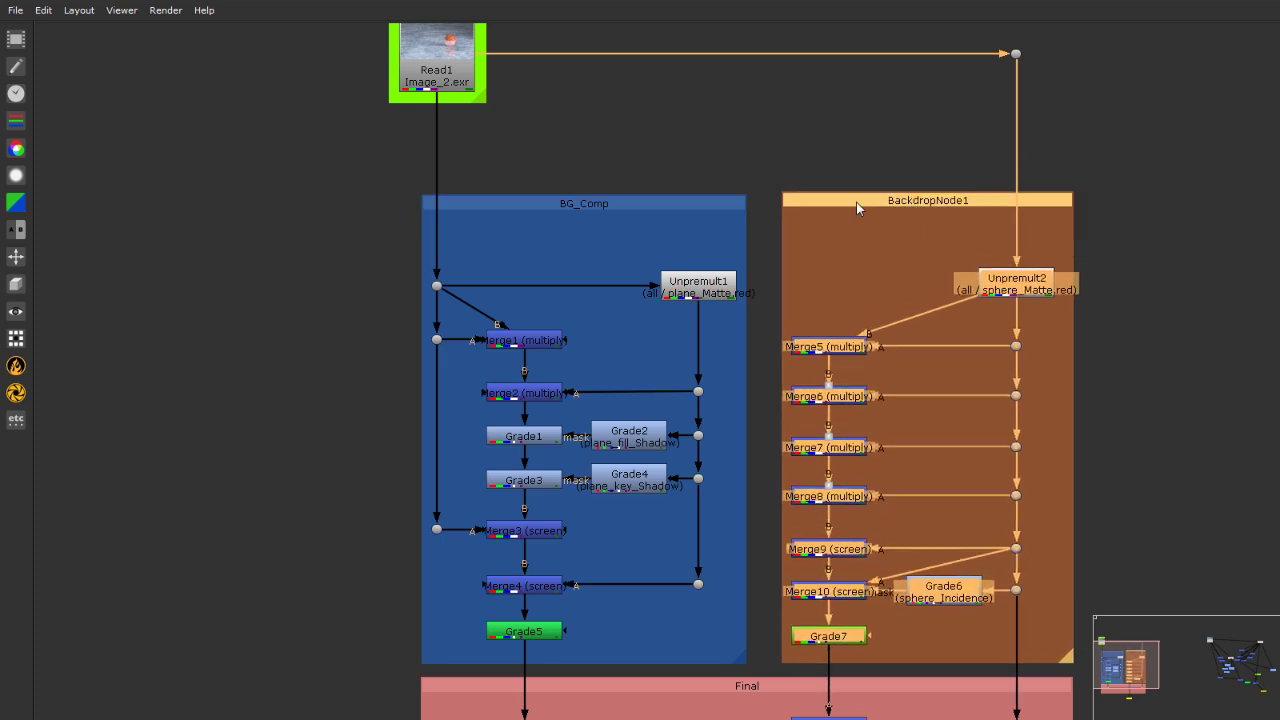
# Shift BackdropNode1 with its nodes right, away from BG_Comp, then deselect
pyautogui.click(657, 206)
pyautogui.click(894, 204)
pyautogui.scroll(-2, 657, 149)
pyautogui.scroll(3, 790, 200)
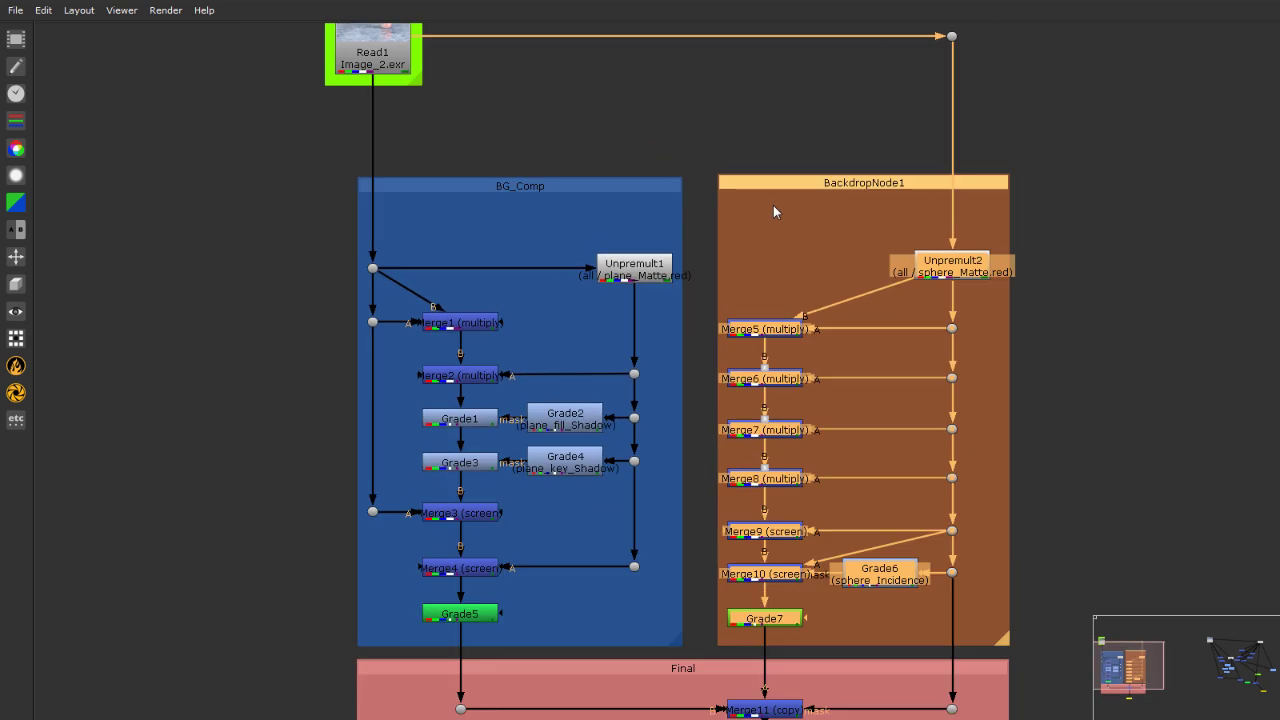
pyautogui.click(773, 152)
pyautogui.moveTo(902, 177)
pyautogui.mouseDown()
pyautogui.moveTo(978, 187)
pyautogui.moveTo(891, 179)
pyautogui.mouseUp()
pyautogui.click(849, 161)
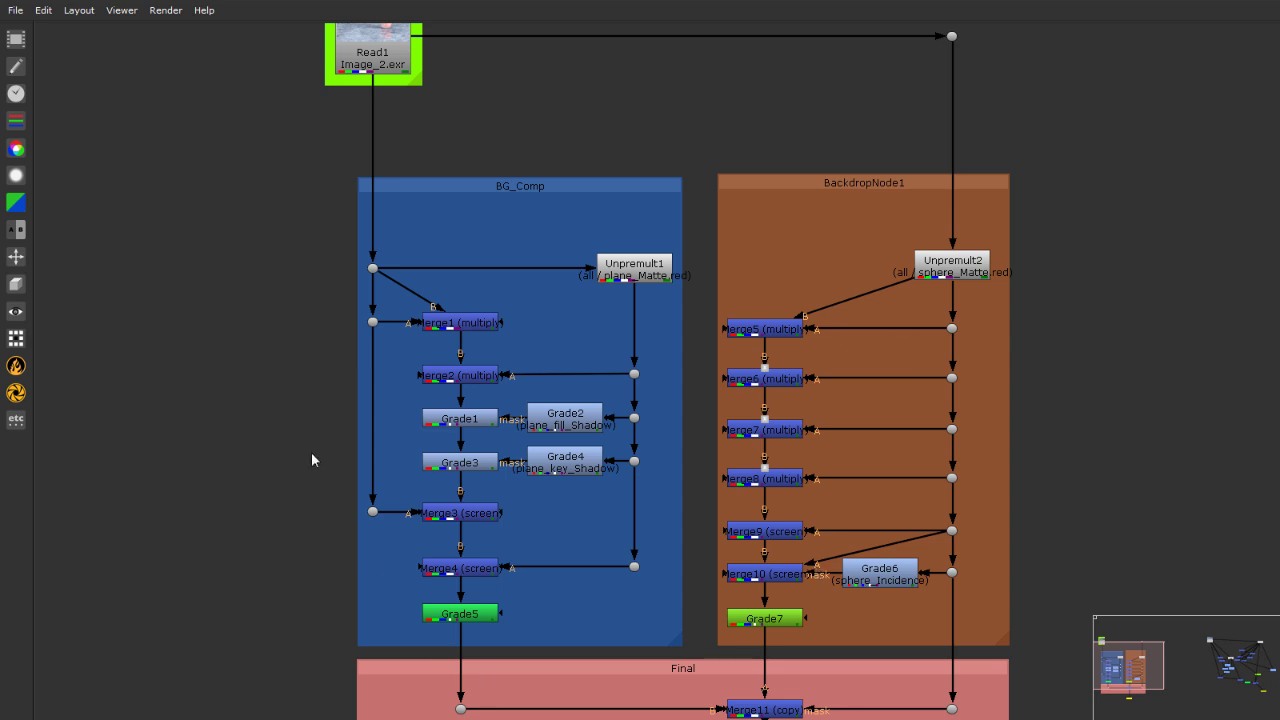
pyautogui.scroll(-3, 380, 370)
pyautogui.scroll(5, 388, 505)
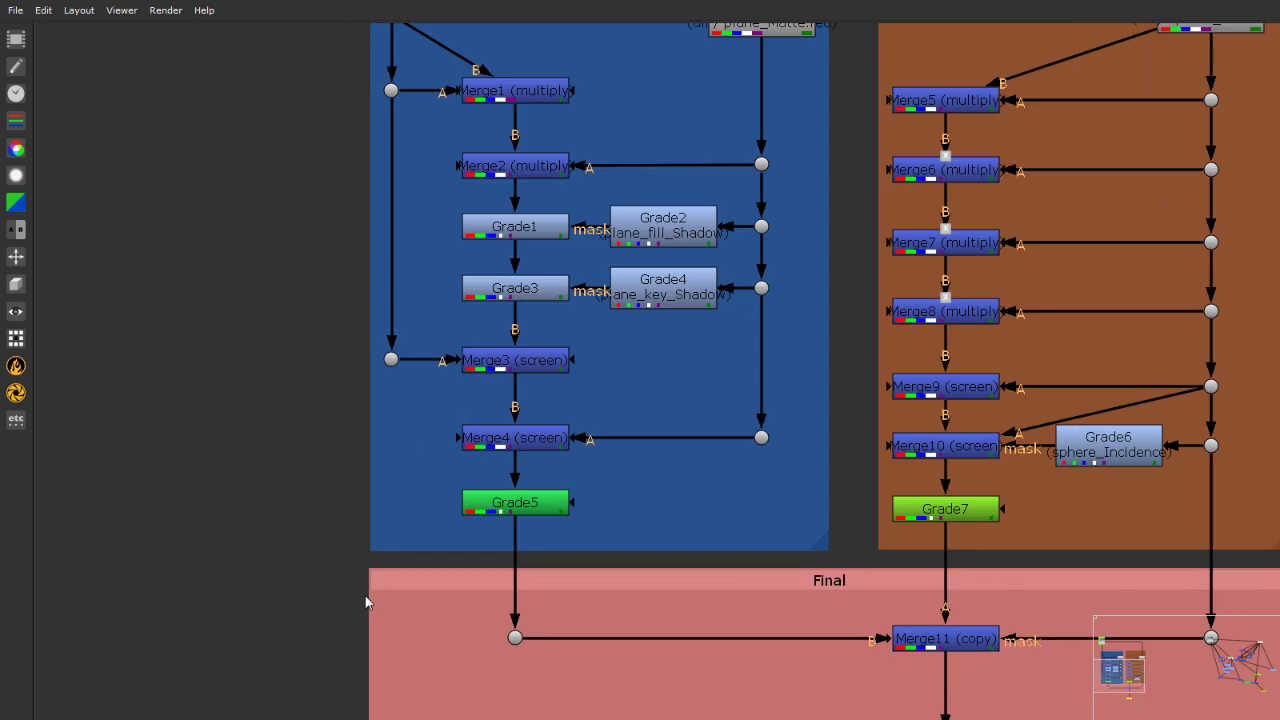
pyautogui.moveTo(523, 513)
pyautogui.mouseDown()
pyautogui.moveTo(525, 533)
pyautogui.moveTo(527, 511)
pyautogui.mouseUp()
pyautogui.scroll(-5, 395, 463)
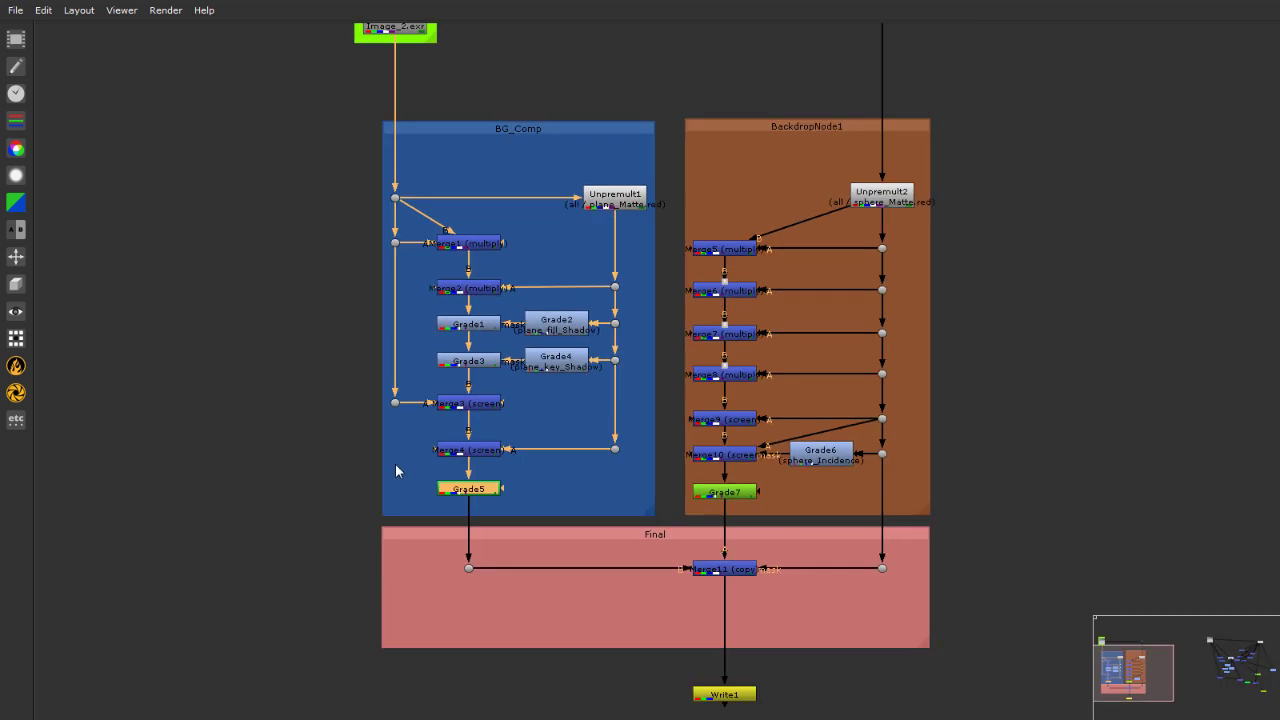
pyautogui.scroll(5, 395, 464)
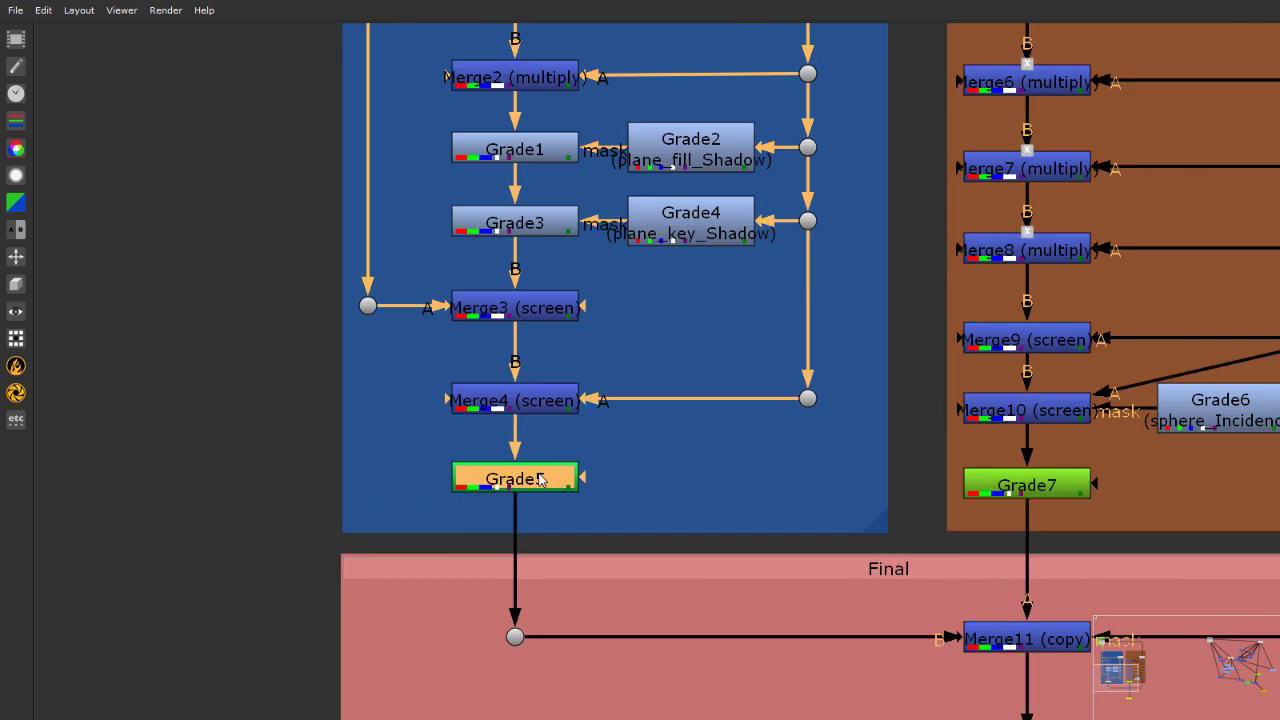
pyautogui.click(266, 507)
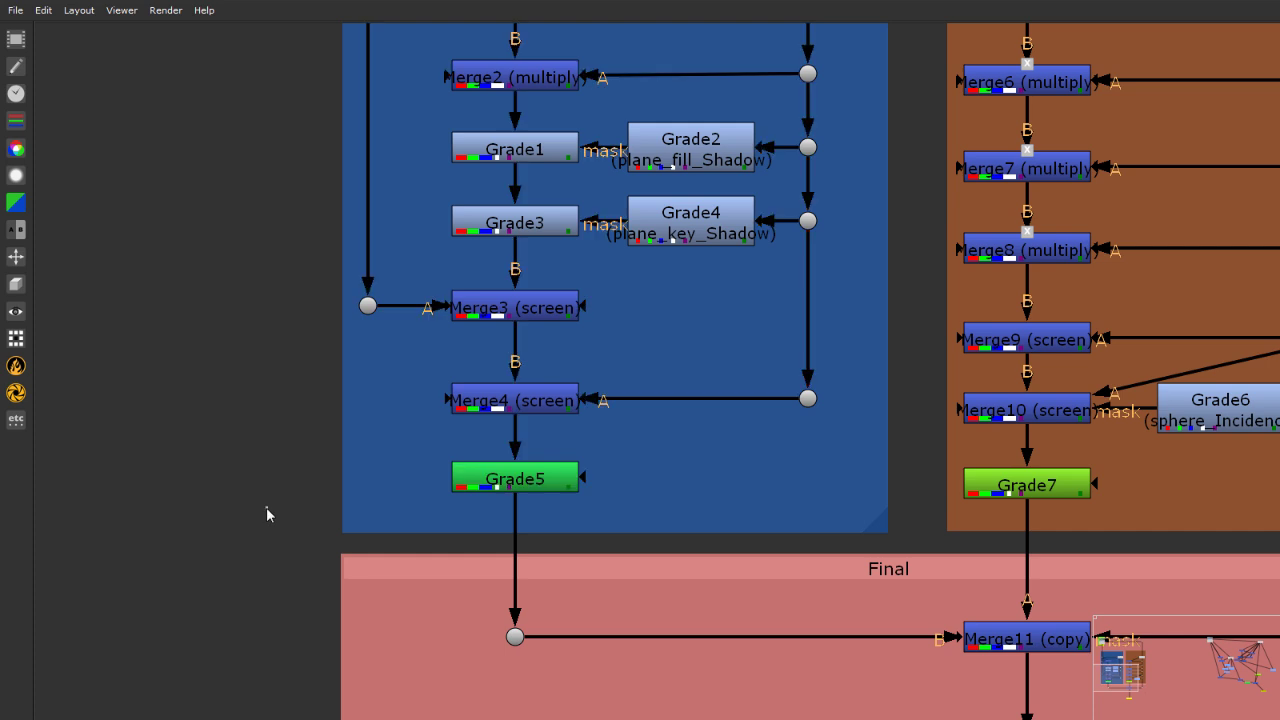
pyautogui.click(548, 481)
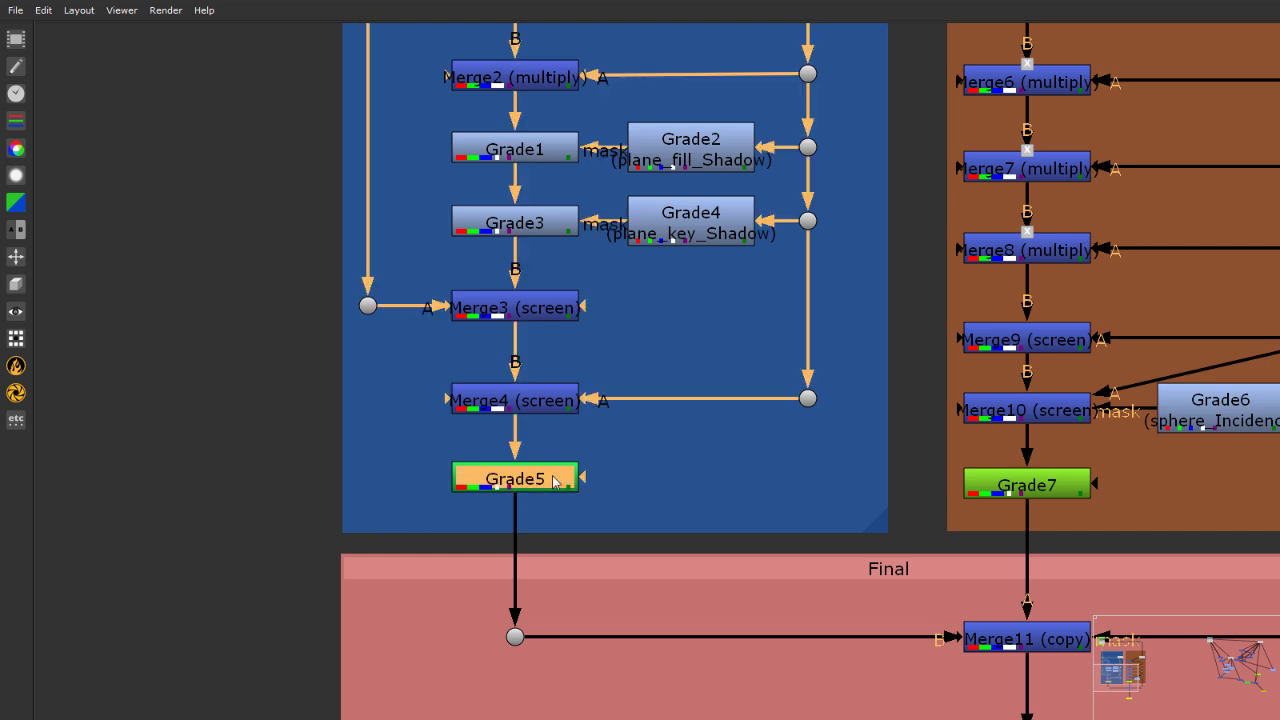
pyautogui.click(1036, 492)
pyautogui.click(225, 634)
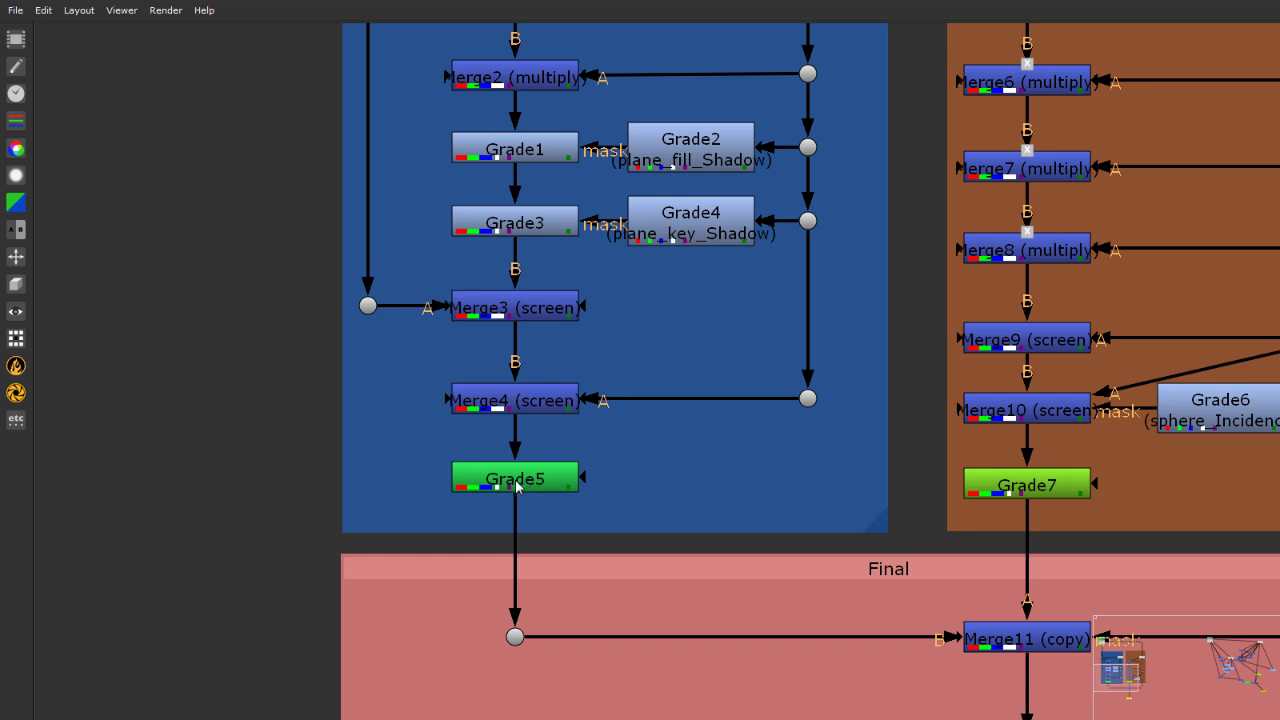
pyautogui.scroll(-6, 500, 484)
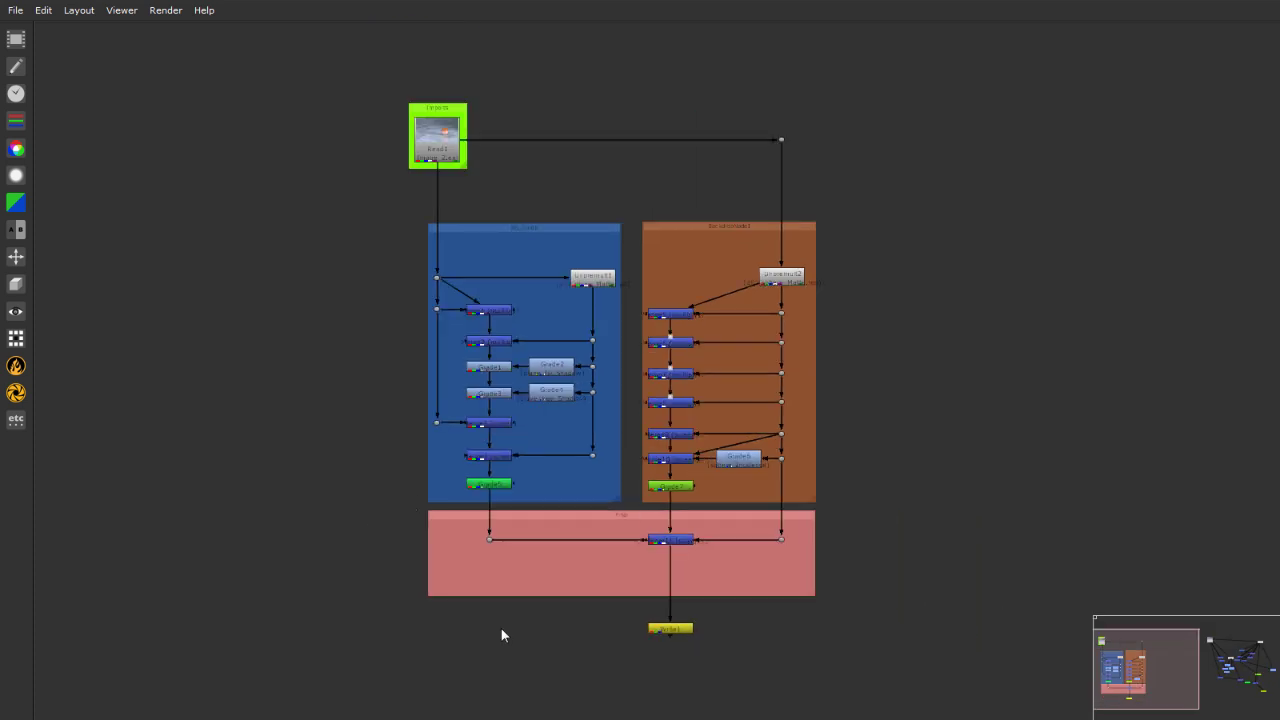
pyautogui.click(701, 228)
pyautogui.click(656, 492)
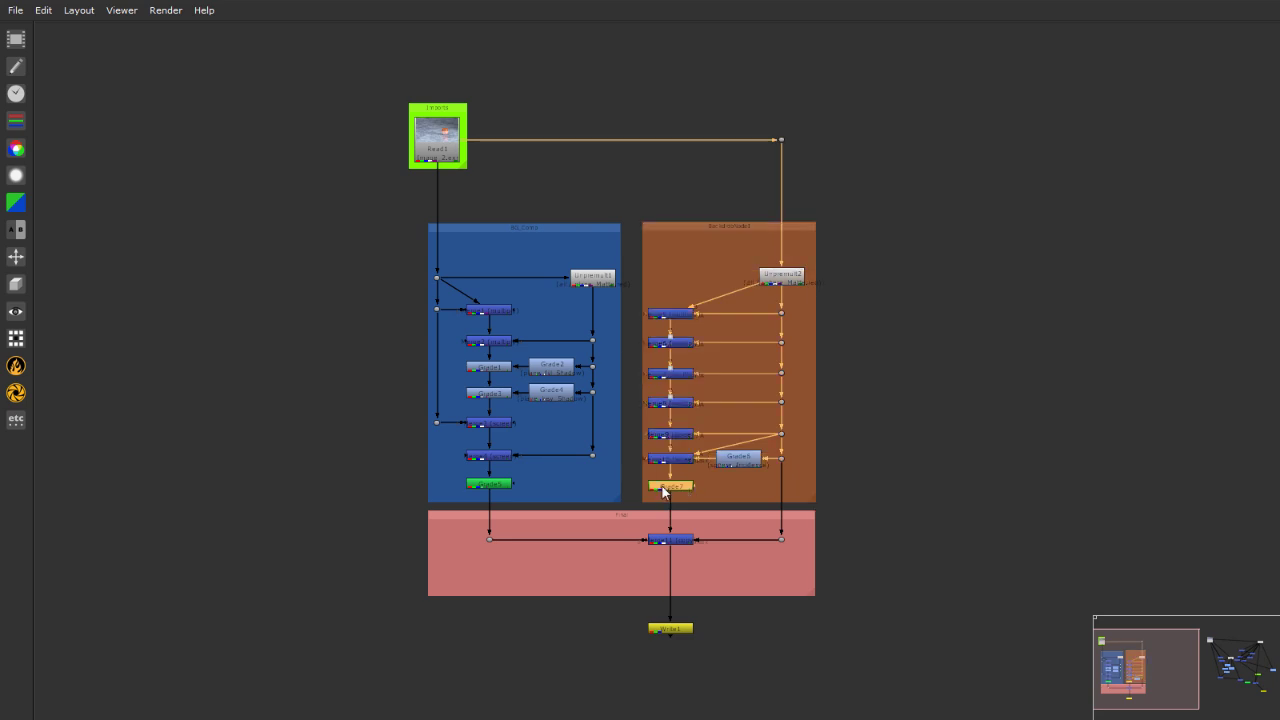
pyautogui.click(948, 574)
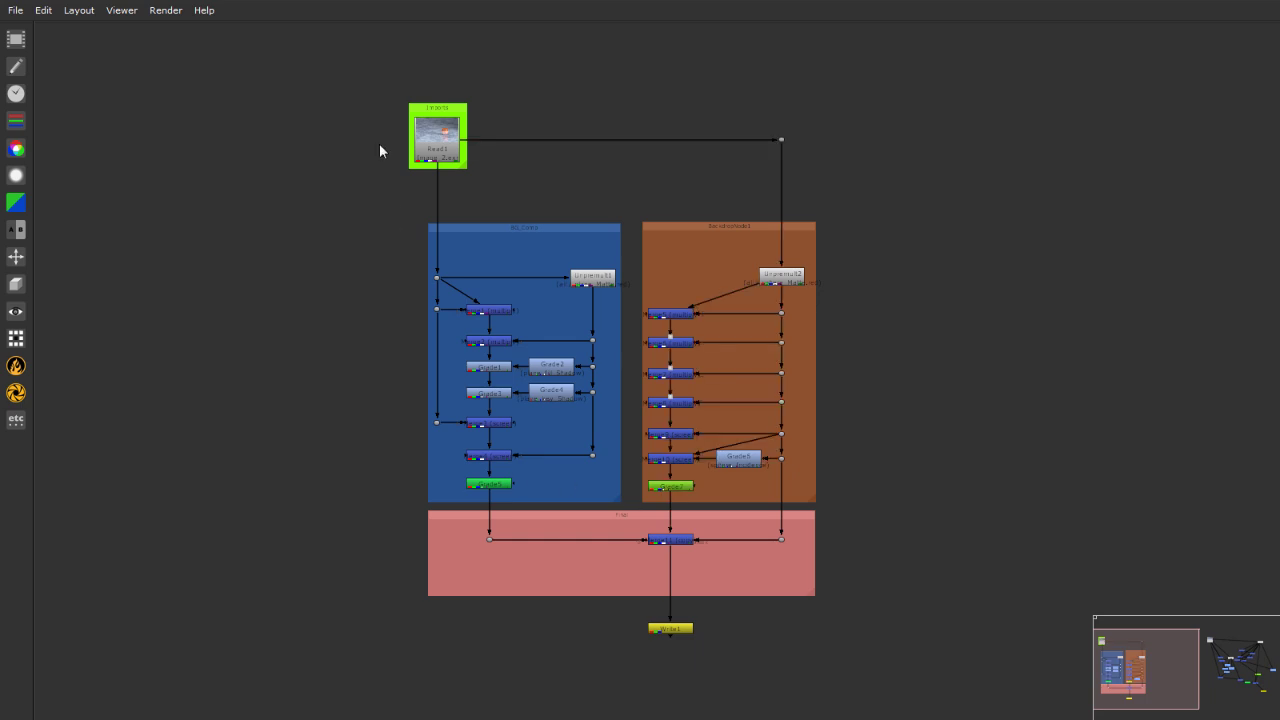
pyautogui.moveTo(387, 97); pyautogui.dragTo(874, 666)
pyautogui.click(854, 669)
pyautogui.scroll(2, 760, 578)
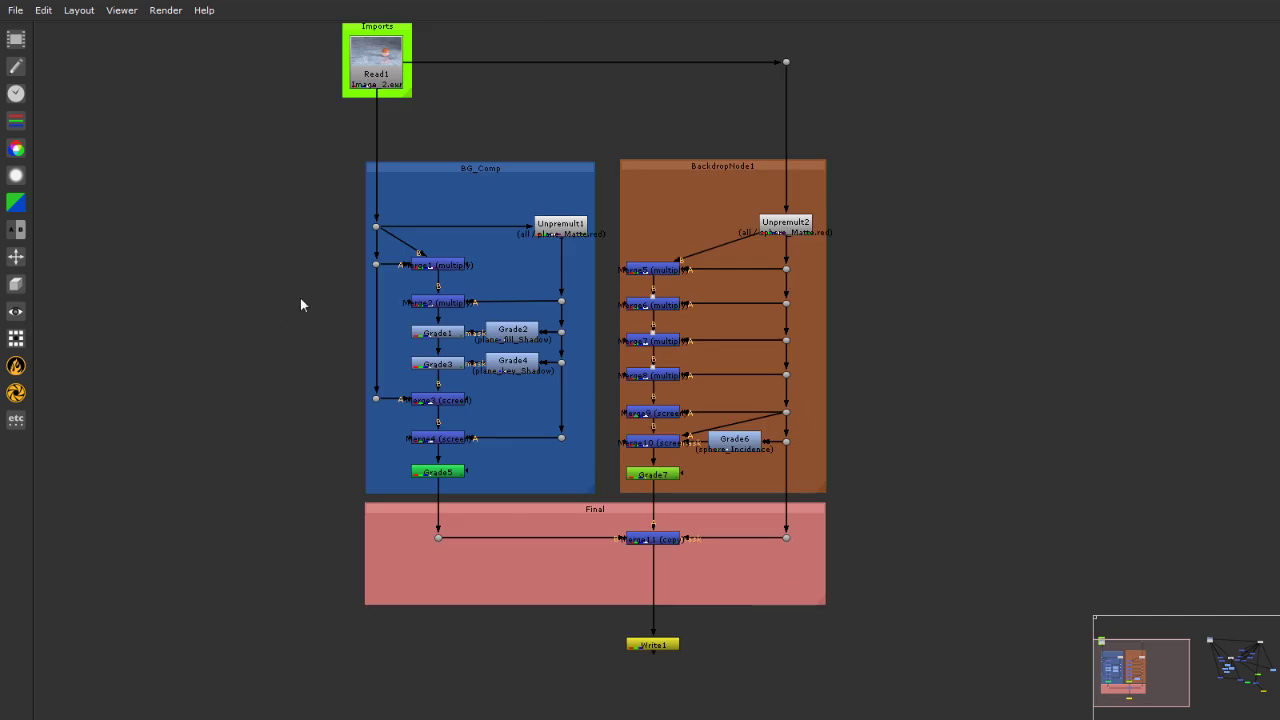
pyautogui.scroll(4, 324, 274)
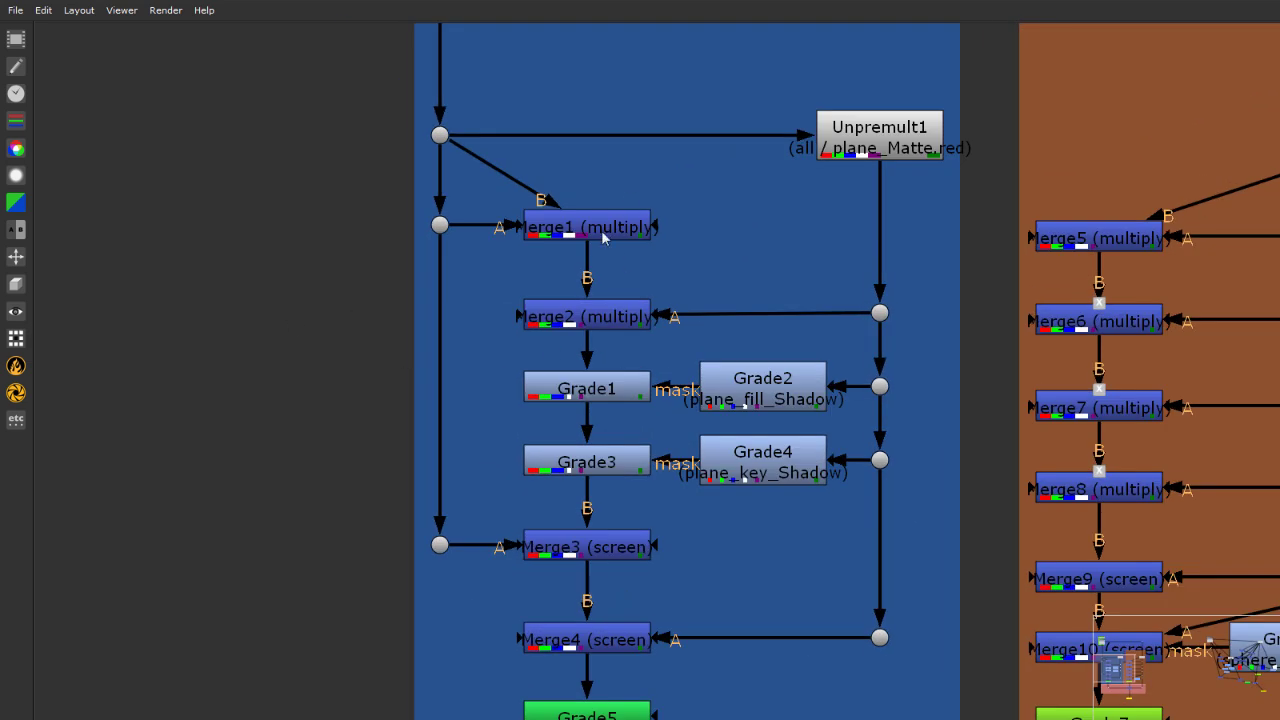
pyautogui.scroll(-3, 380, 500)
pyautogui.scroll(3, 318, 549)
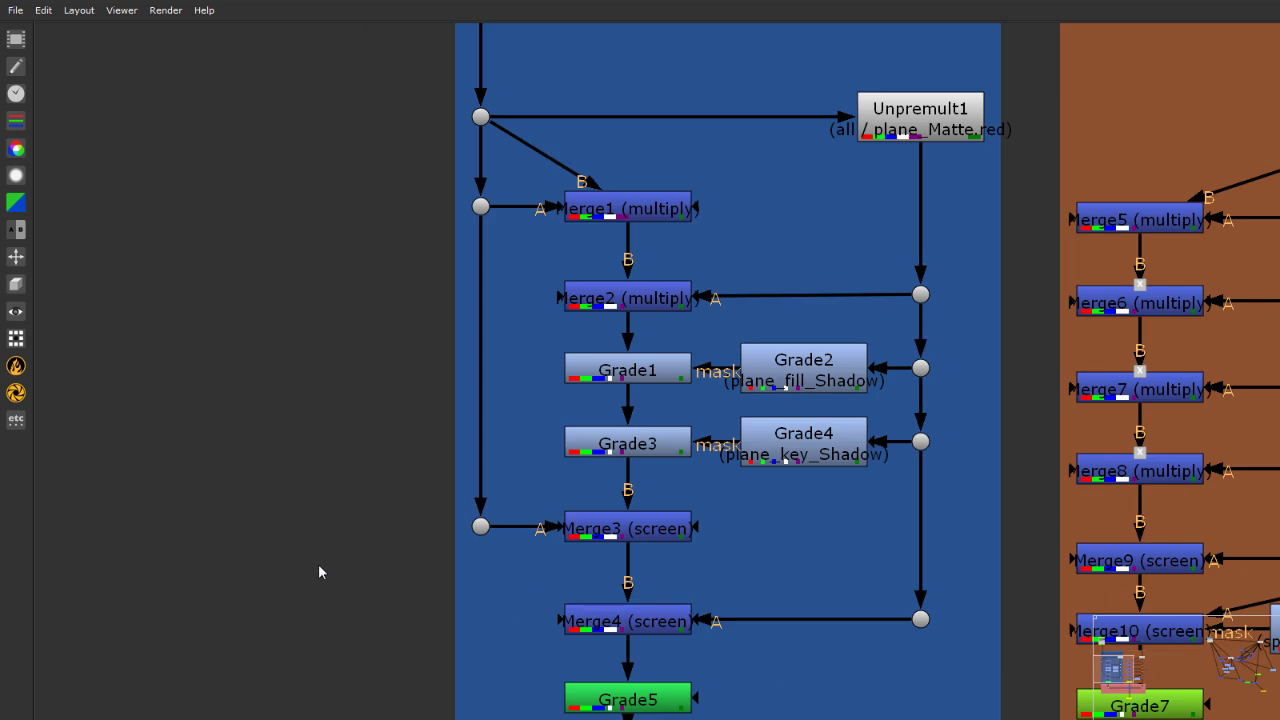
pyautogui.scroll(-4, 318, 564)
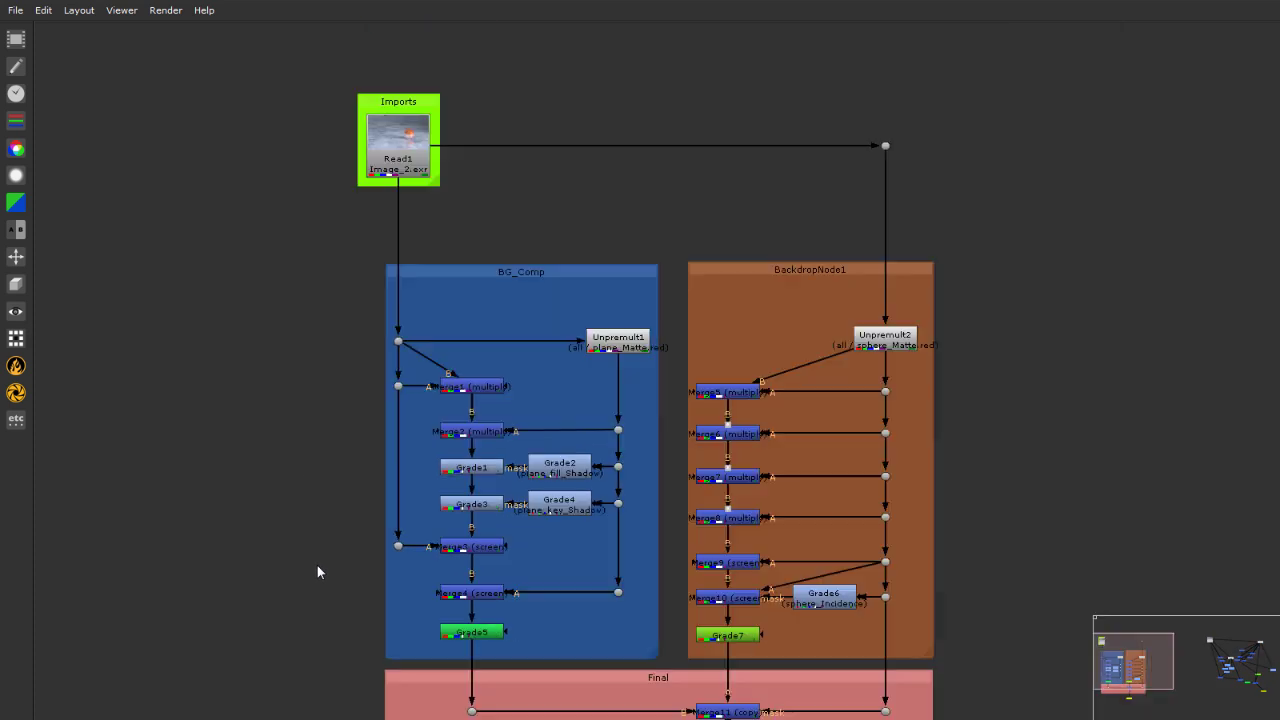
pyautogui.click(413, 148)
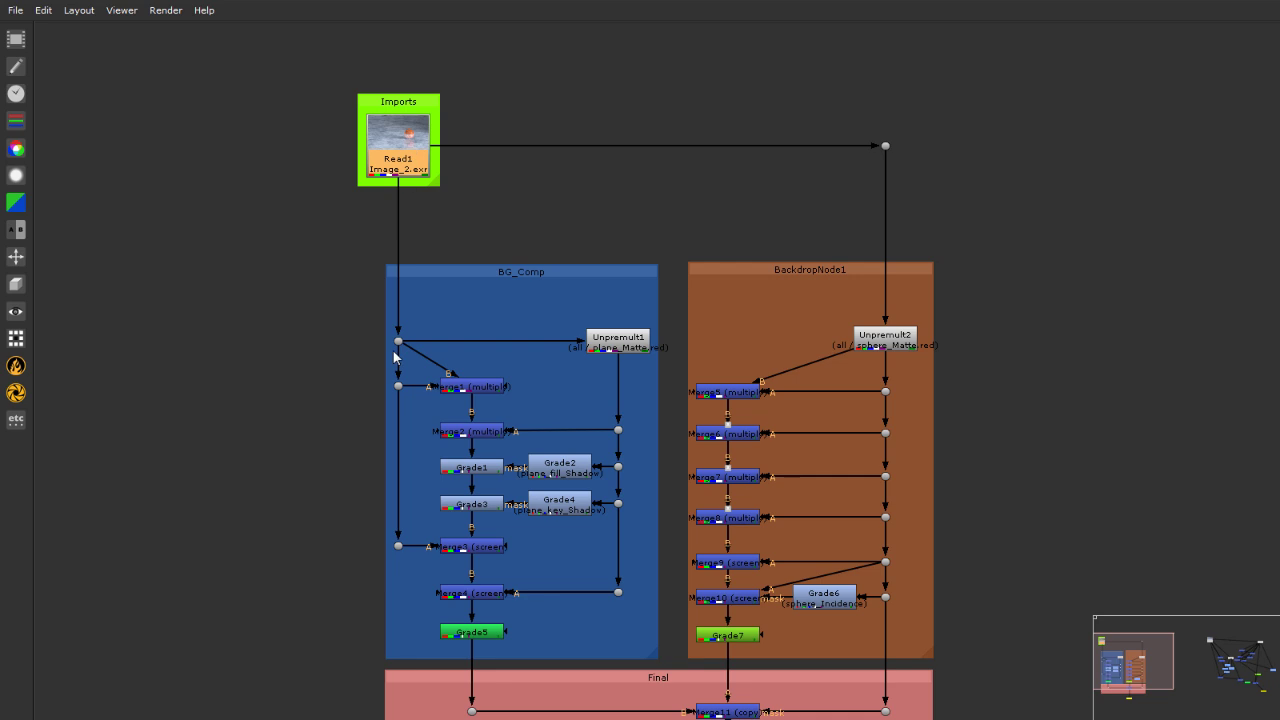
pyautogui.scroll(4, 405, 491)
pyautogui.scroll(-2, 441, 616)
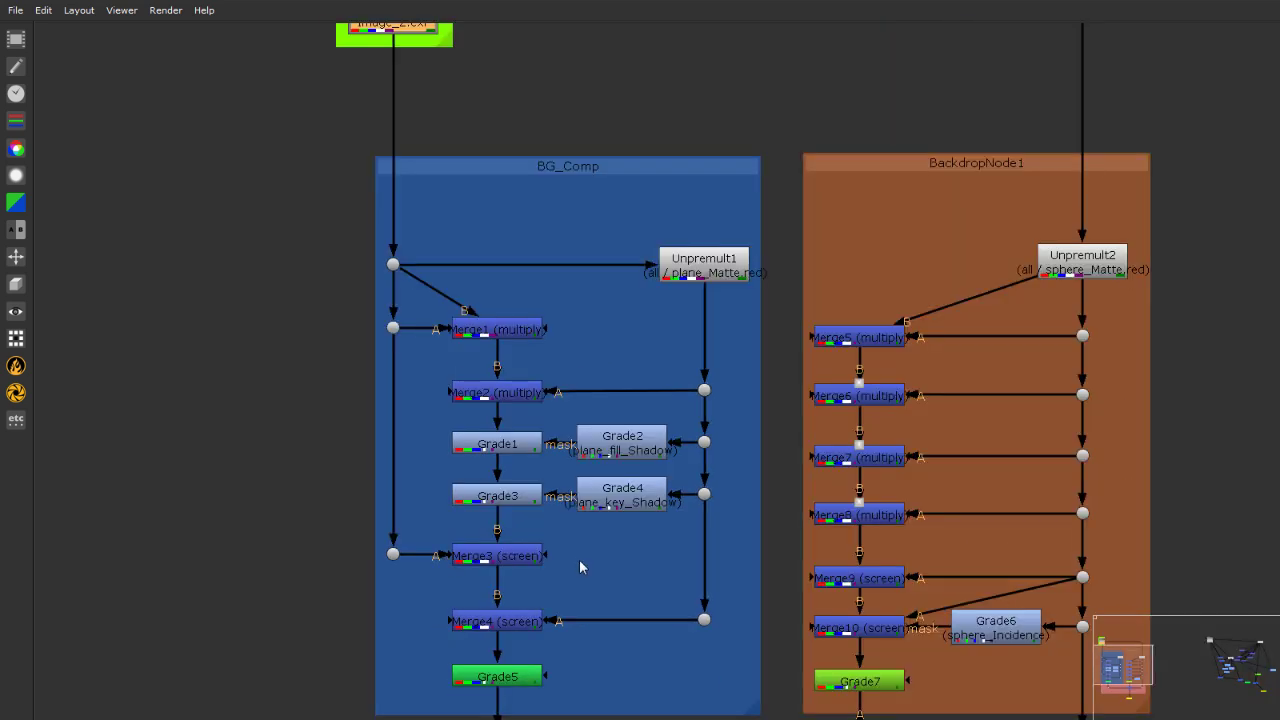
pyautogui.click(522, 338)
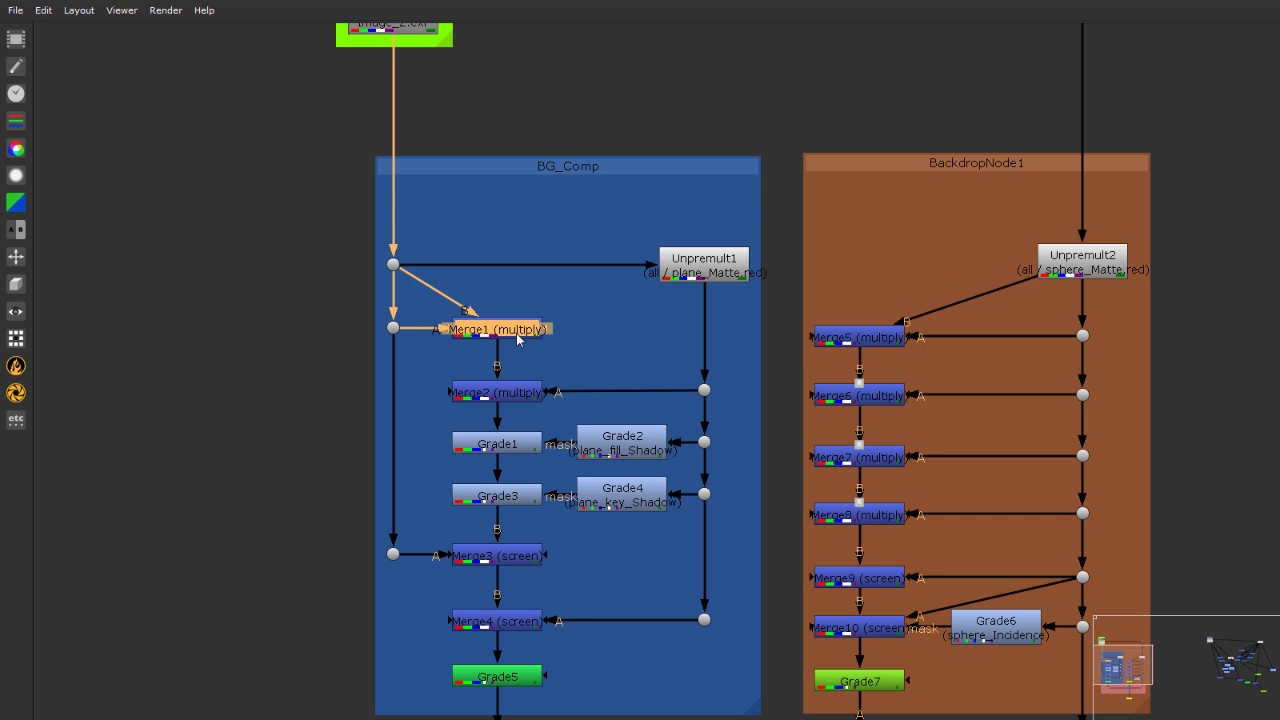
pyautogui.scroll(-2, 472, 322)
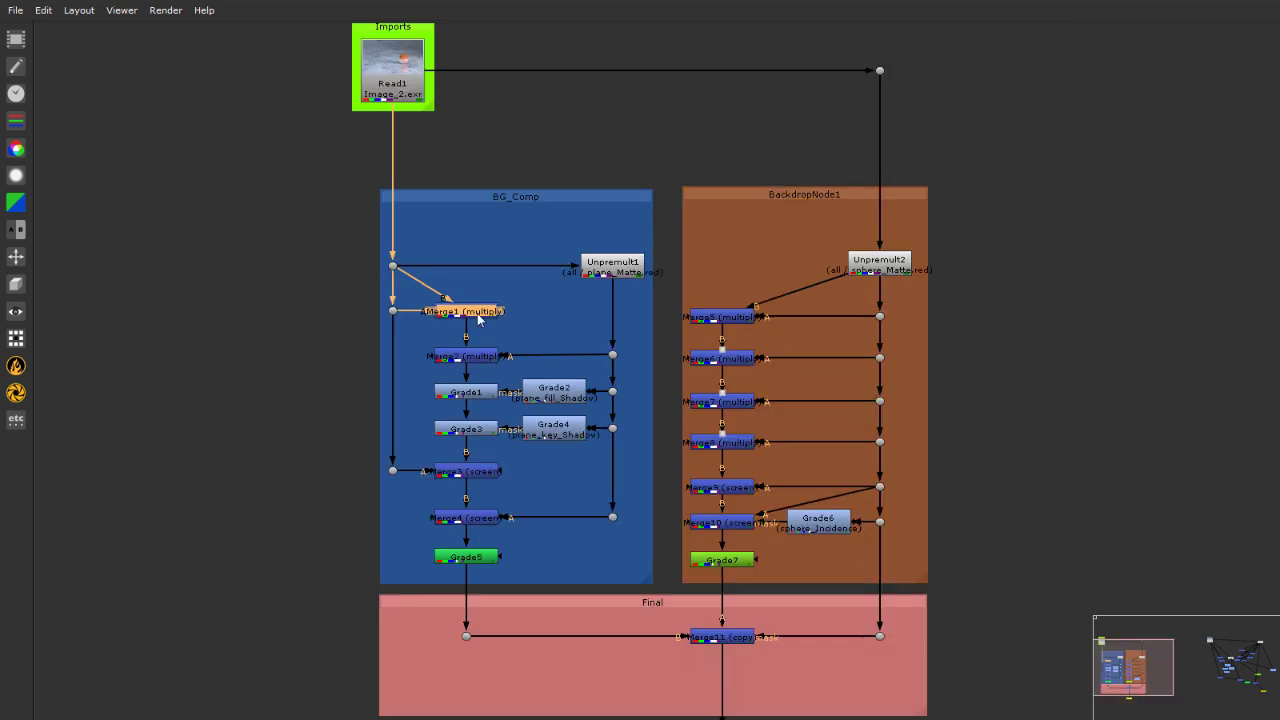
pyautogui.press('1')
# Move the viewer window off the Node Graph and view Merge2 and Grade1 outputs
pyautogui.moveTo(222, 3); pyautogui.dragTo(993, 140)
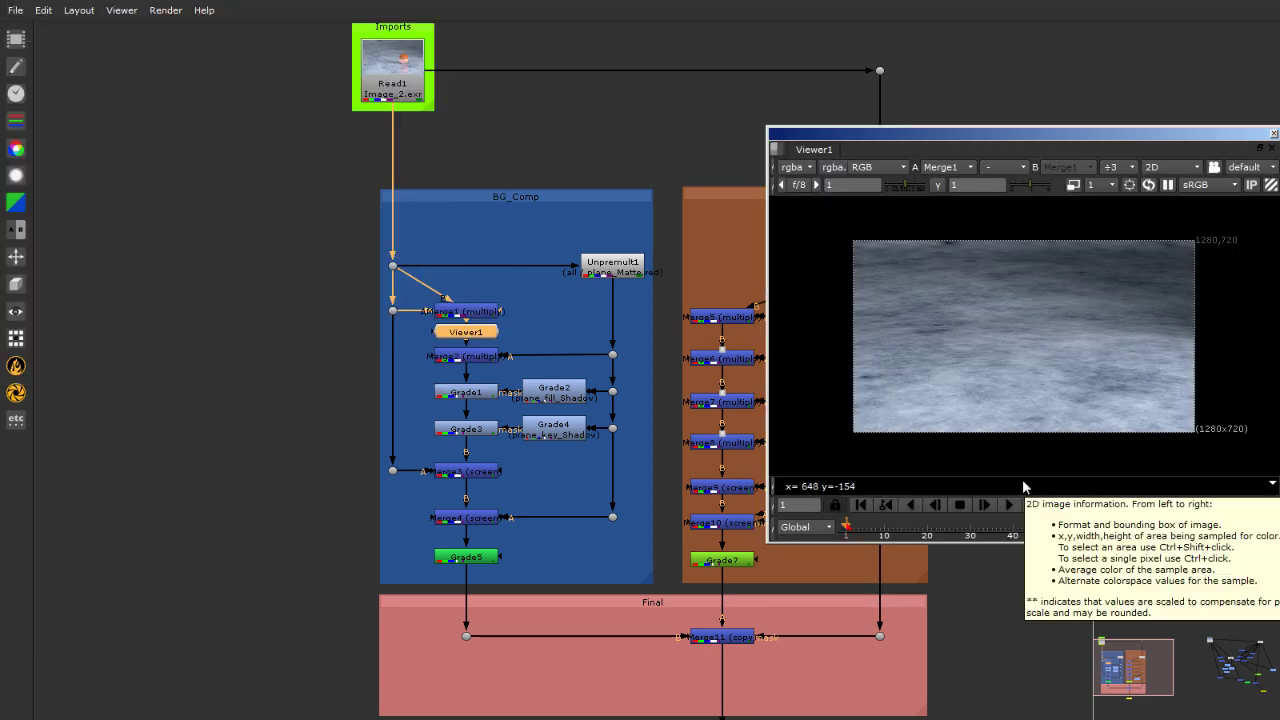
pyautogui.click(459, 360)
pyautogui.press('1')
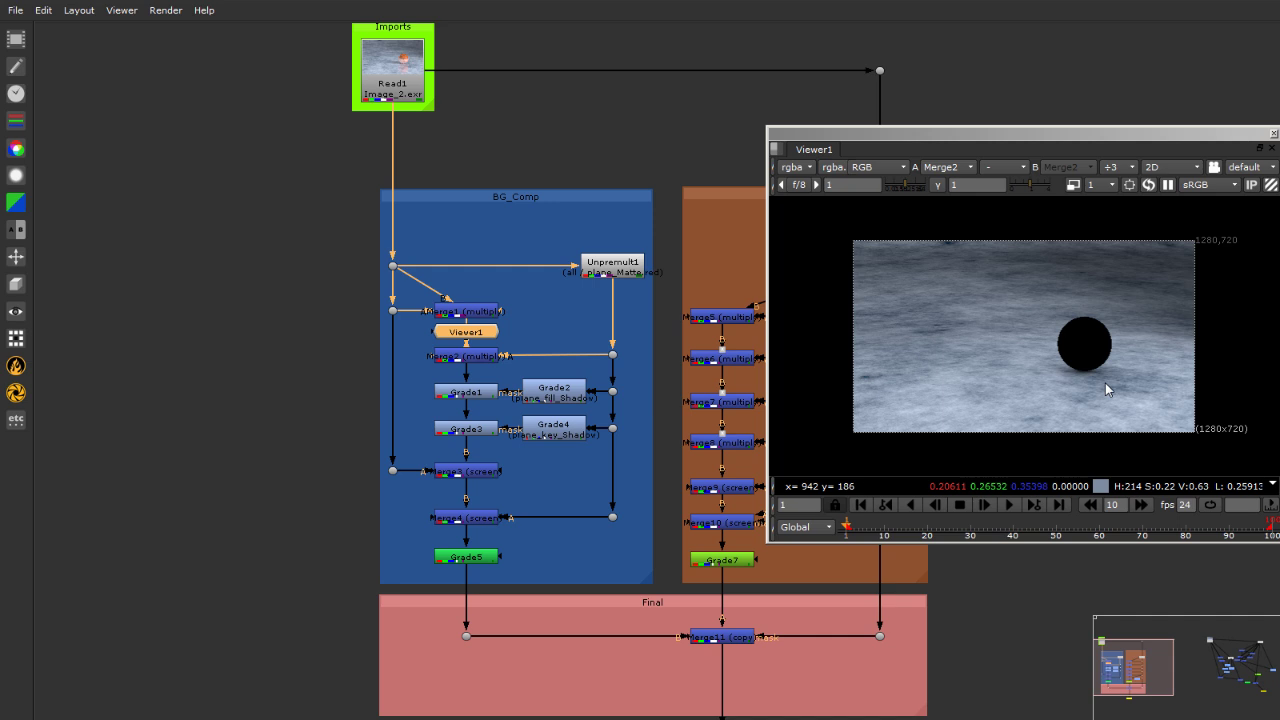
pyautogui.click(471, 360)
pyautogui.click(472, 396)
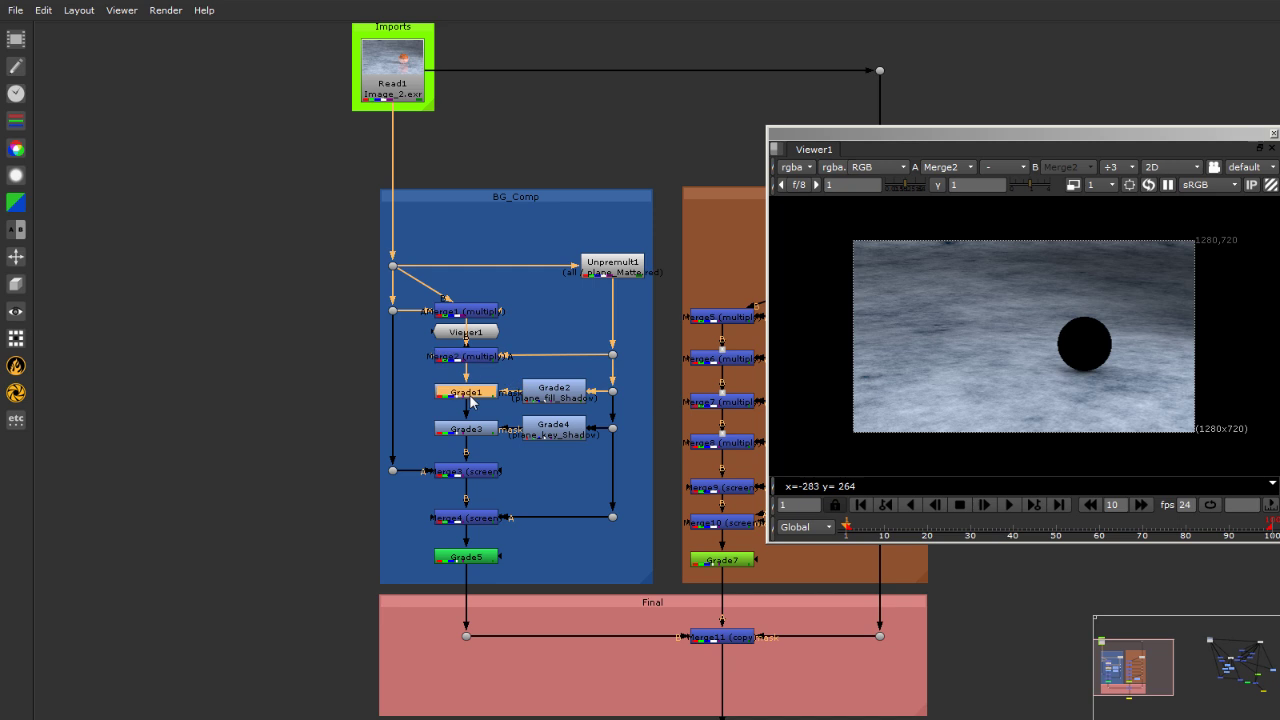
pyautogui.press('1')
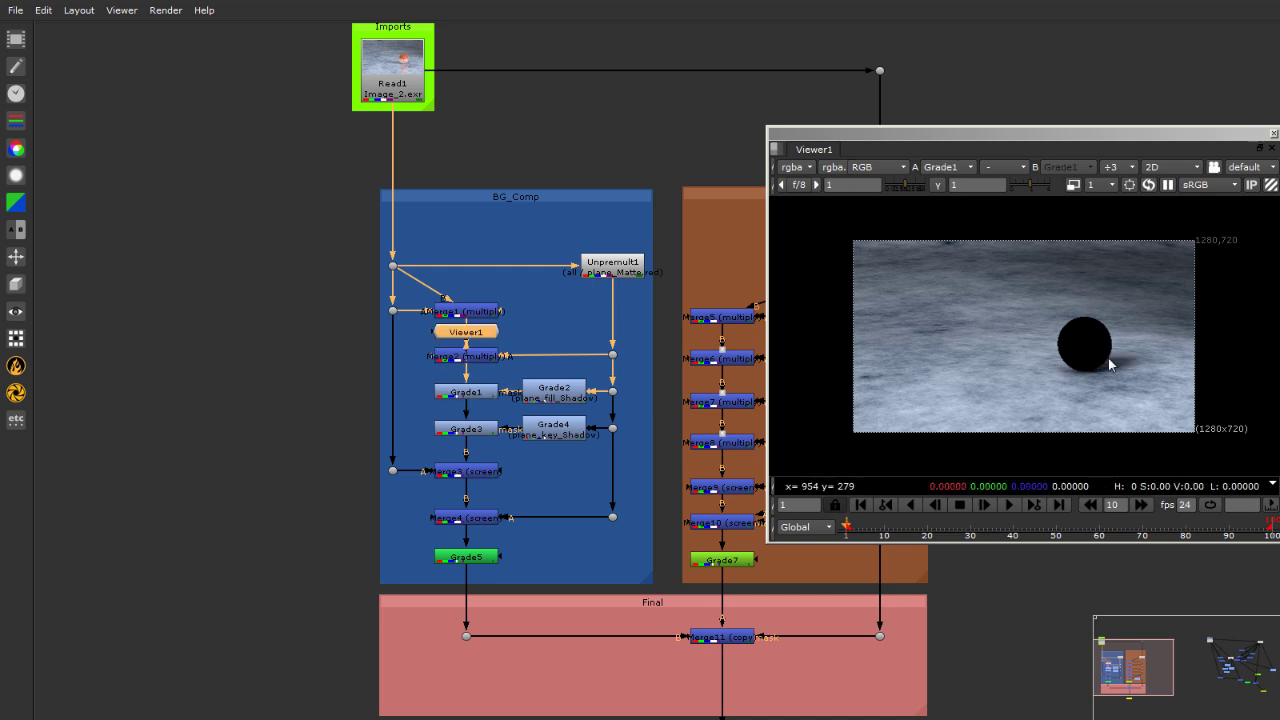
# View the Grade3, Merge3 (screen), Merge4 and Grade5 outputs in turn
pyautogui.click(470, 430)
pyautogui.press('1')
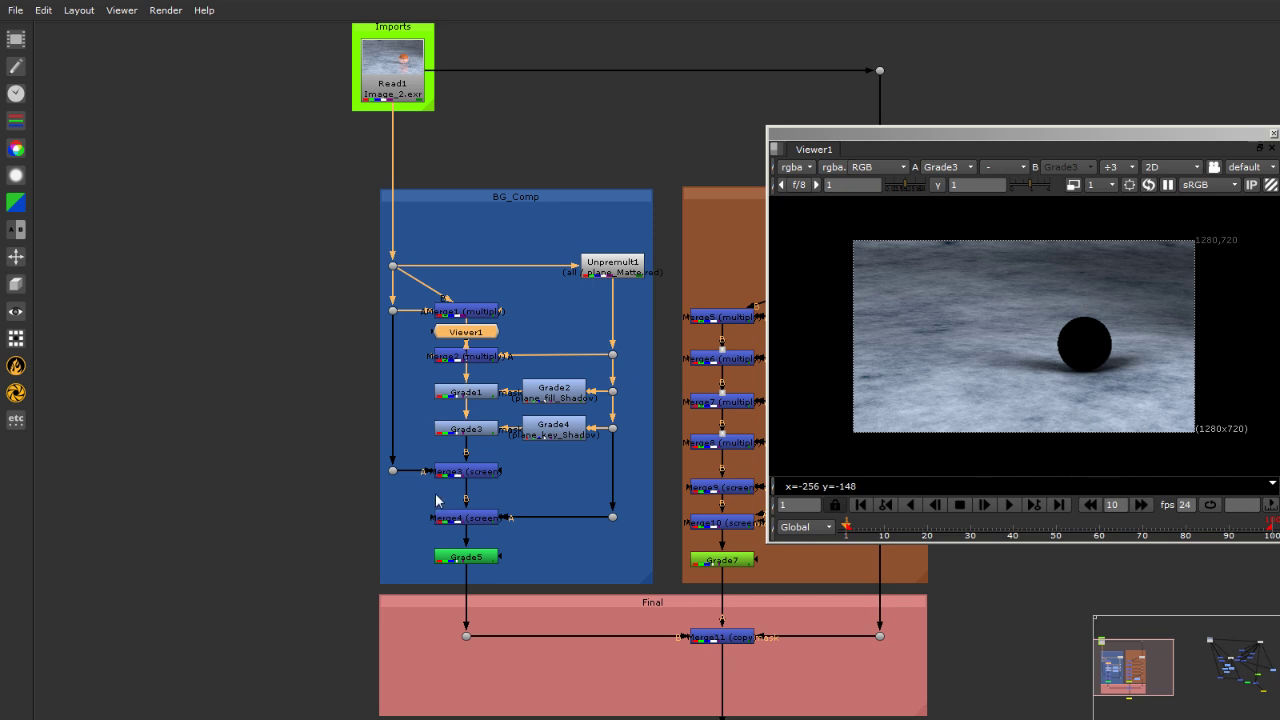
pyautogui.click(478, 476)
pyautogui.press('1')
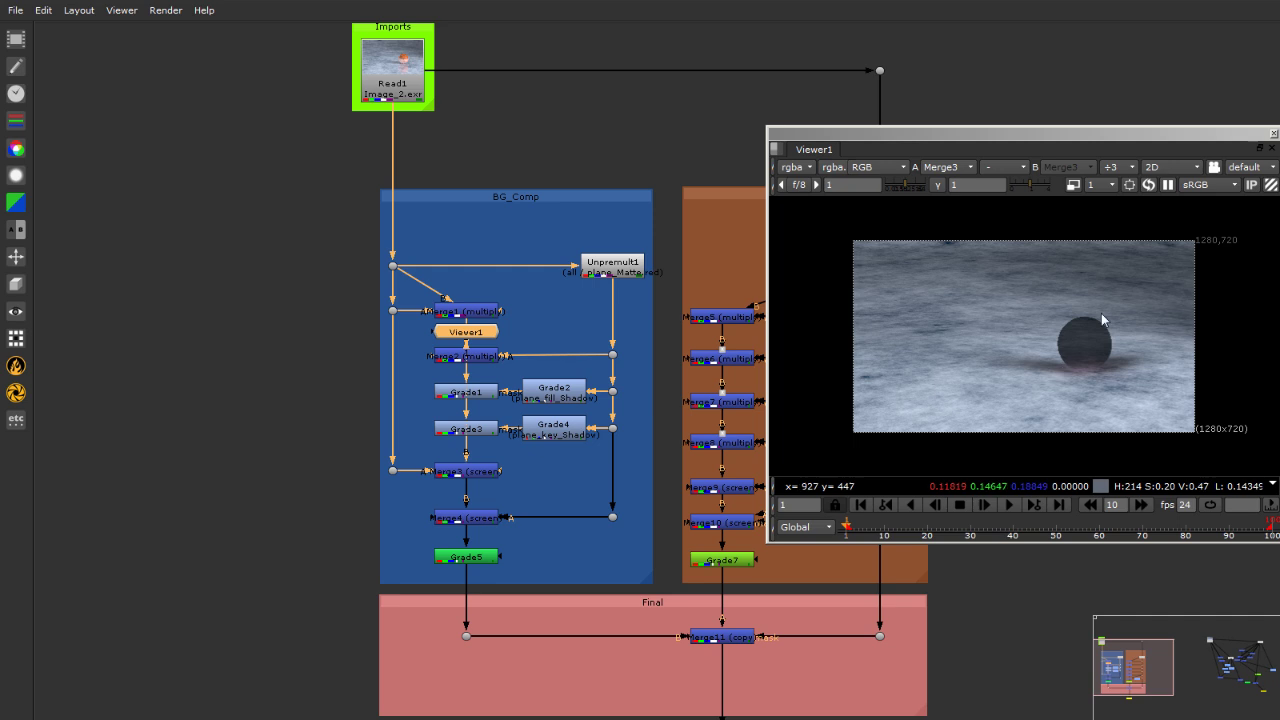
pyautogui.click(485, 516)
pyautogui.press('1')
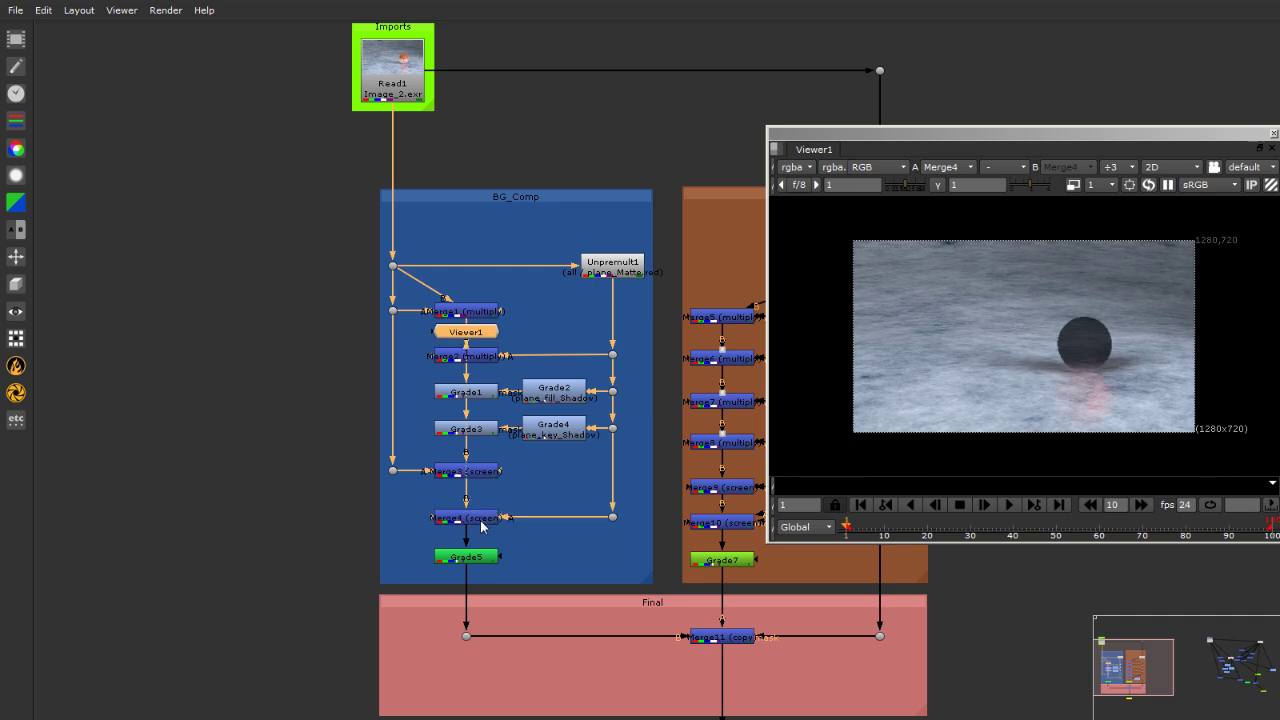
pyautogui.click(458, 559)
pyautogui.press('1')
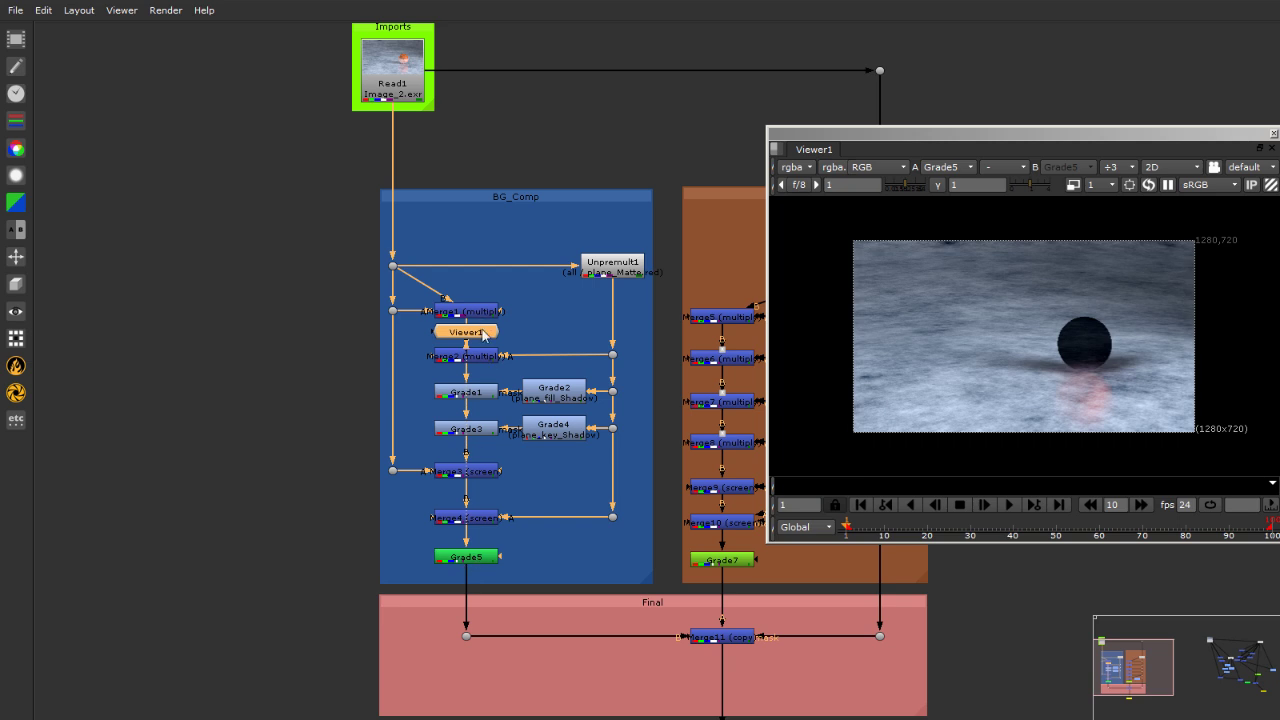
# Move Viewer1 left outside BG_Comp, then step from Merge1 down to Merge4's output
pyautogui.moveTo(484, 331); pyautogui.dragTo(229, 443)
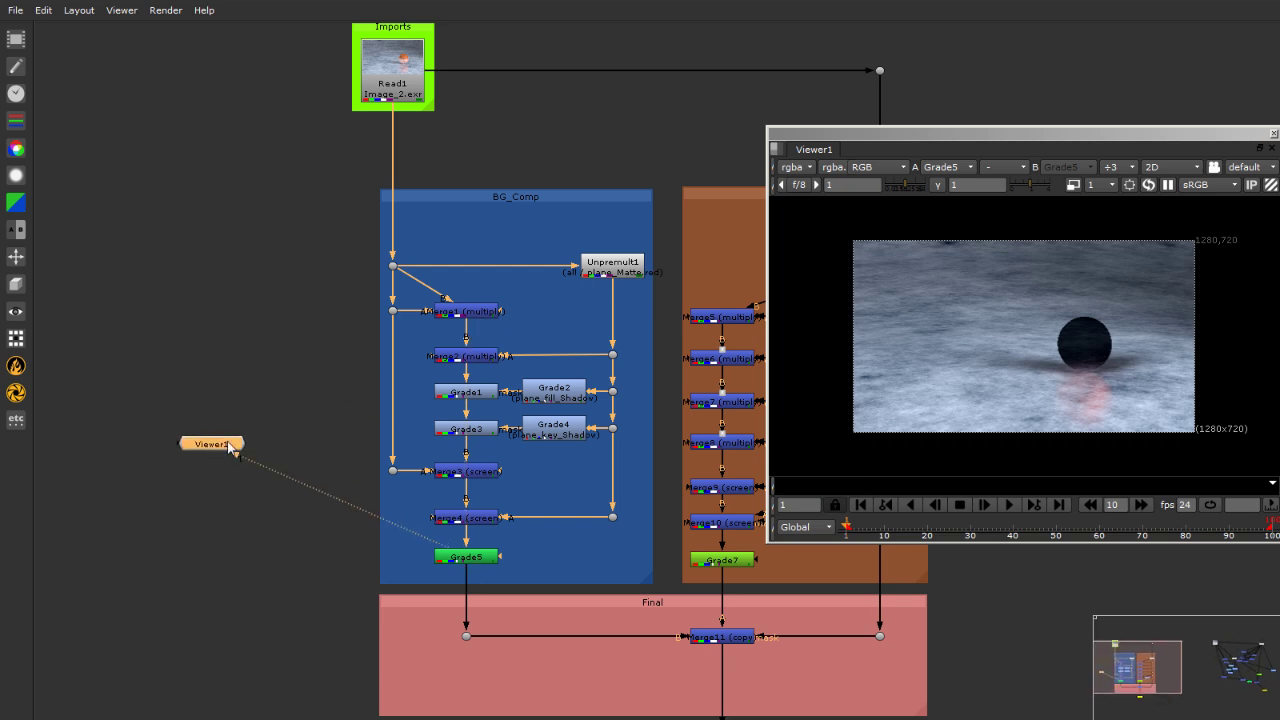
pyautogui.click(484, 312)
pyautogui.press('1')
pyautogui.click(483, 357)
pyautogui.press('1')
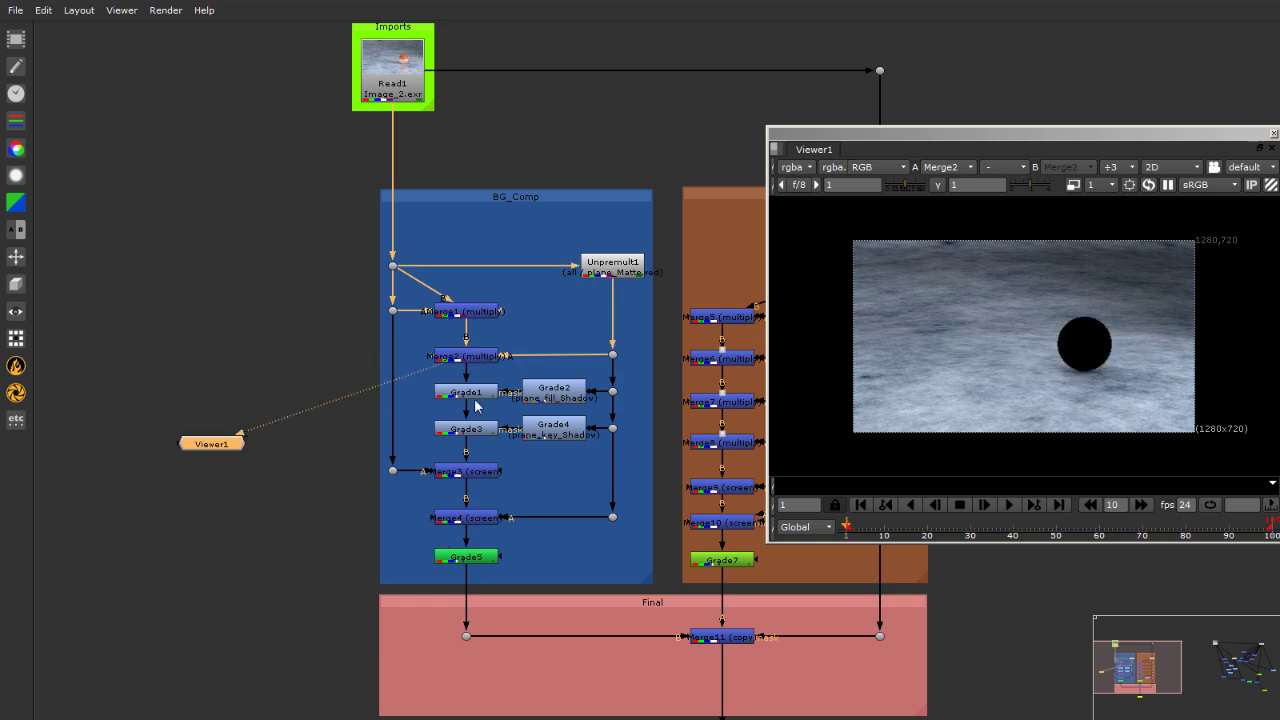
pyautogui.click(478, 392)
pyautogui.press('1')
pyautogui.click(480, 429)
pyautogui.press('1')
pyautogui.click(478, 474)
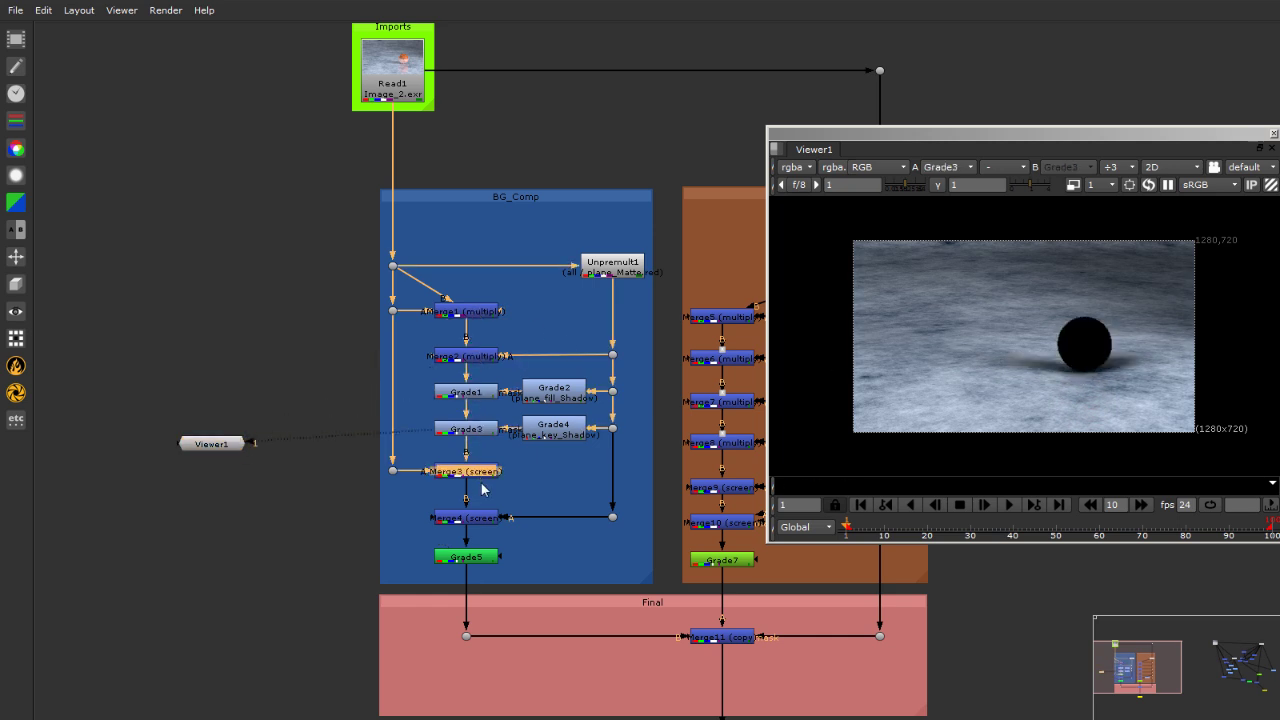
pyautogui.click(478, 518)
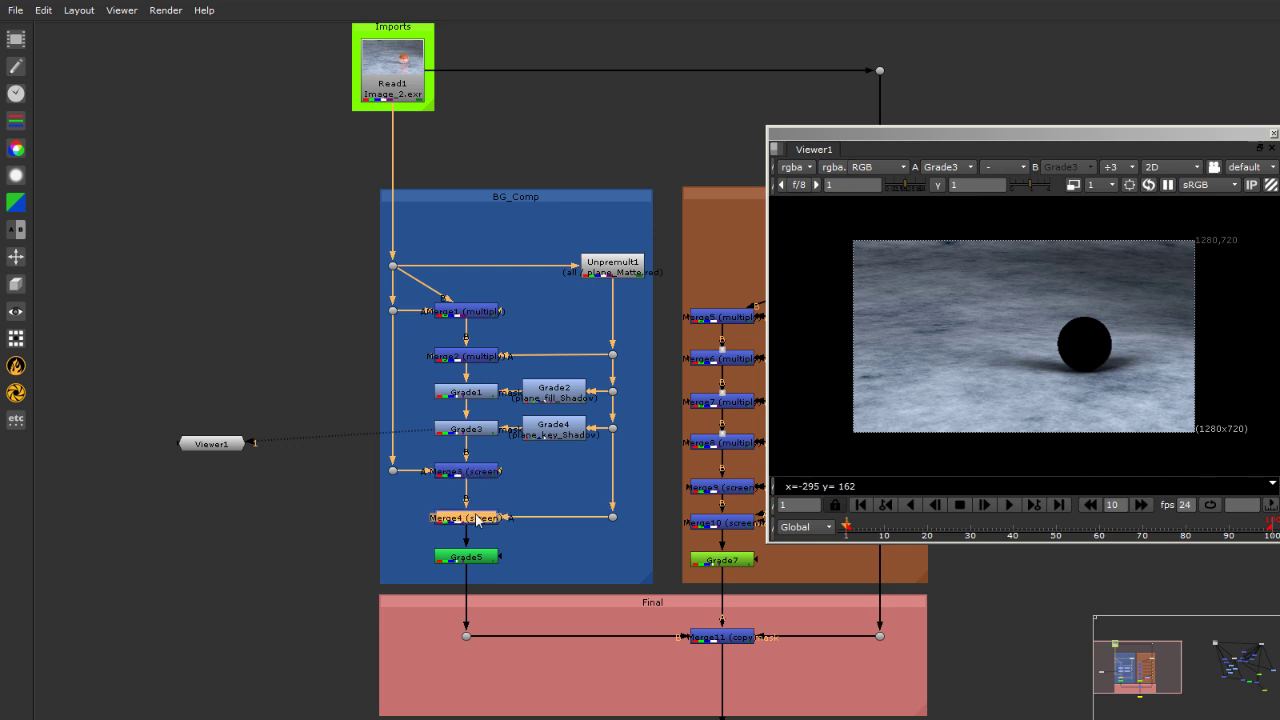
pyautogui.press('1')
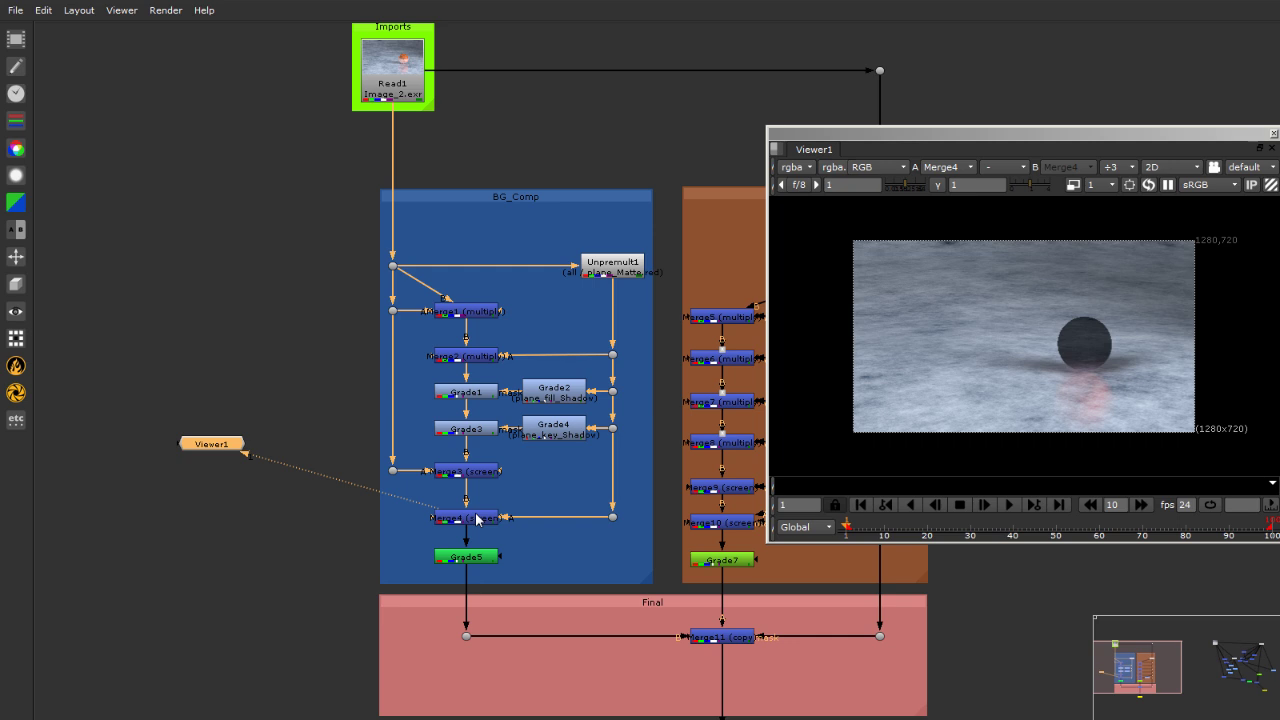
# Reposition the dot feeding Merge3's A input slightly
pyautogui.scroll(3, 521, 460)
pyautogui.scroll(1, 520, 485)
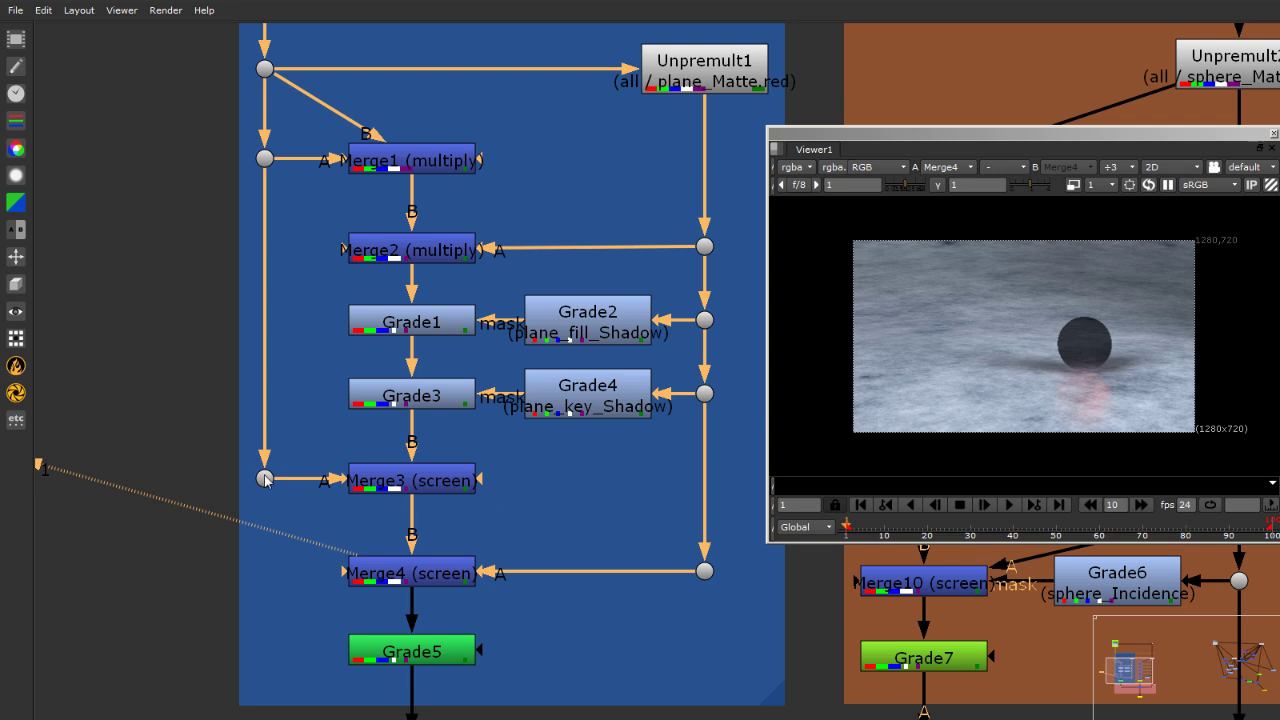
pyautogui.moveTo(265, 479)
pyautogui.mouseDown()
pyautogui.moveTo(266, 403)
pyautogui.moveTo(267, 487)
pyautogui.moveTo(270, 477)
pyautogui.mouseUp()
pyautogui.click(168, 409)
# Select the BG_Comp and BackdropNode1 groups, then the final Merge11 node
pyautogui.scroll(-5, 122, 390)
pyautogui.scroll(2, 105, 356)
pyautogui.scroll(-2, 112, 362)
pyautogui.scroll(1, 164, 334)
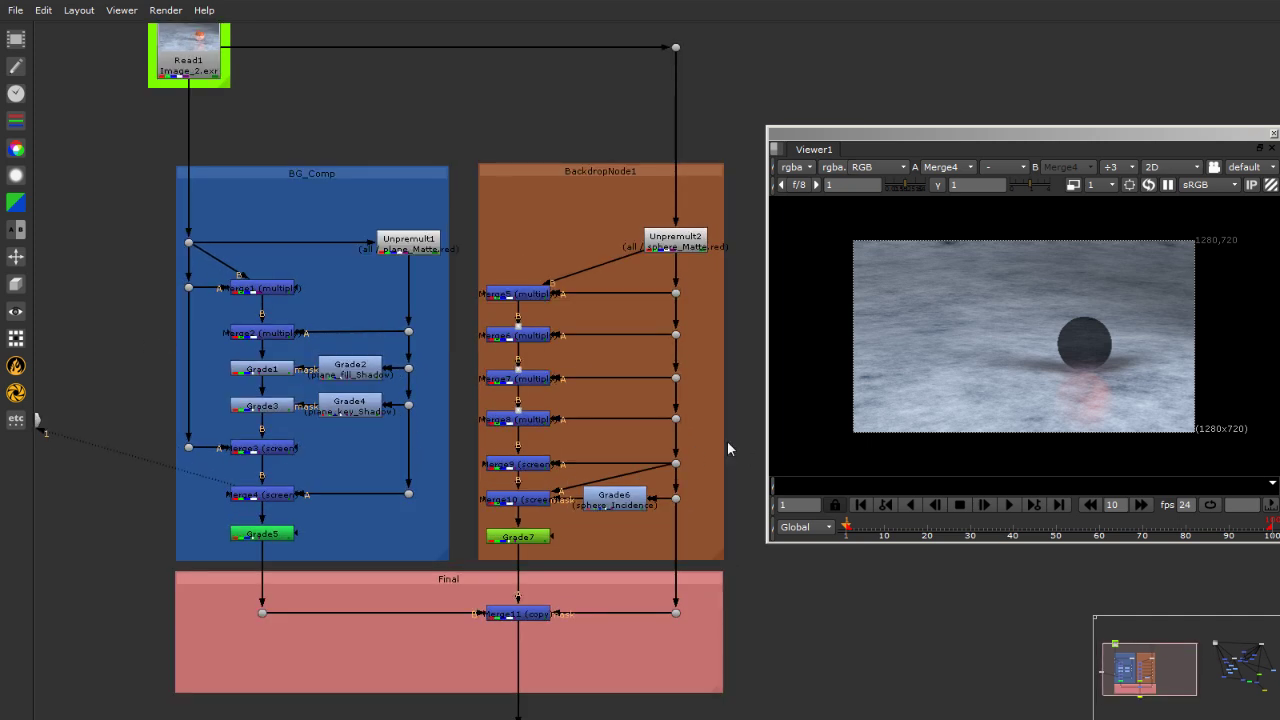
pyautogui.scroll(-1, 705, 436)
pyautogui.scroll(1, 705, 436)
pyautogui.scroll(1, 712, 436)
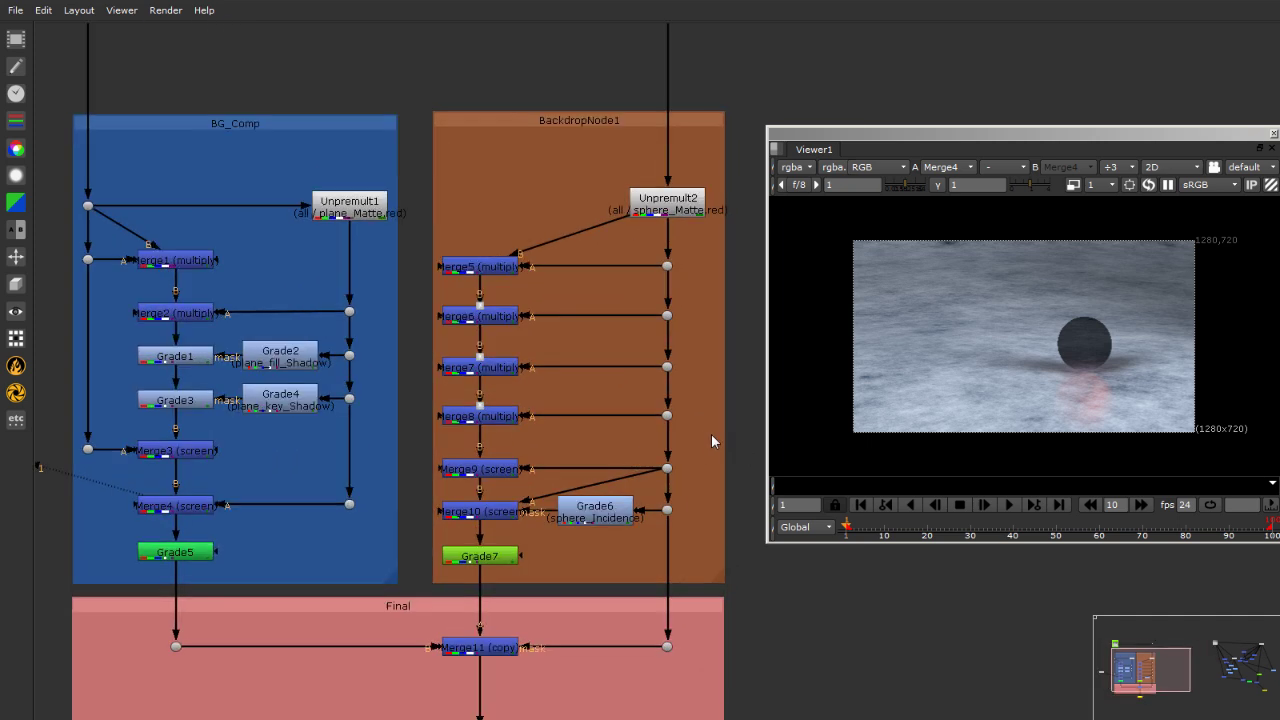
pyautogui.click(250, 124)
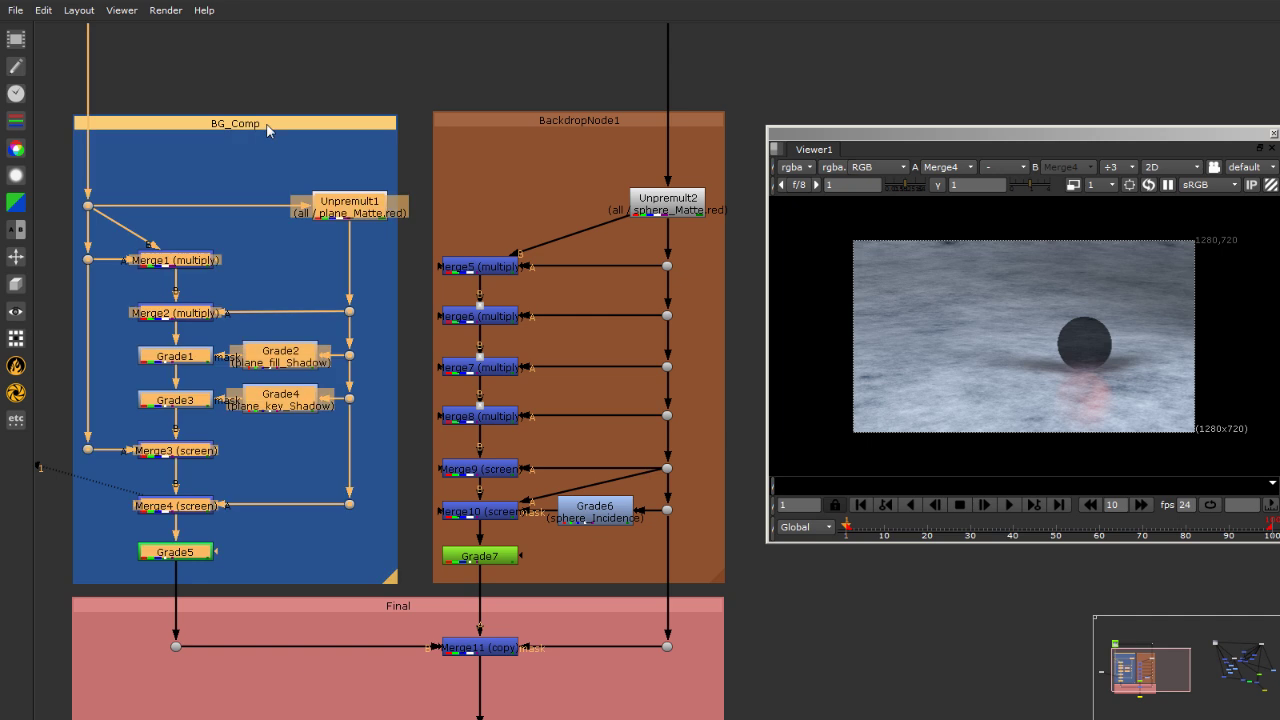
pyautogui.click(561, 121)
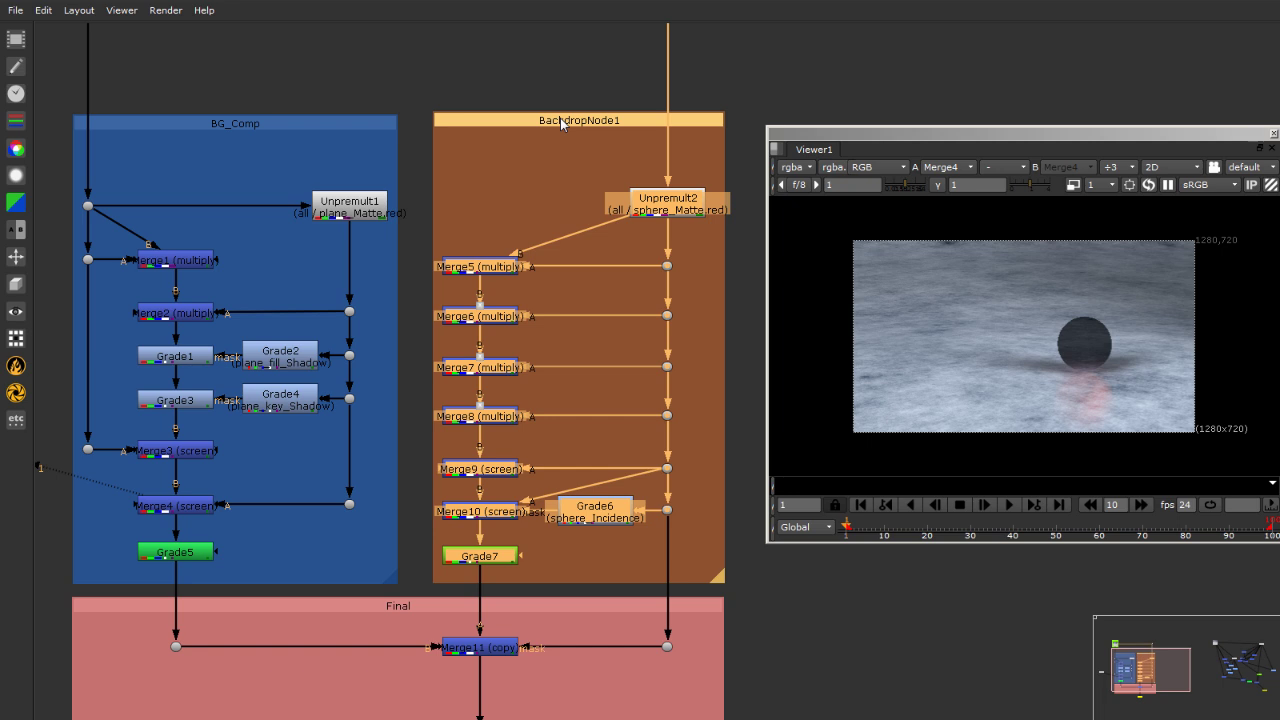
pyautogui.click(480, 648)
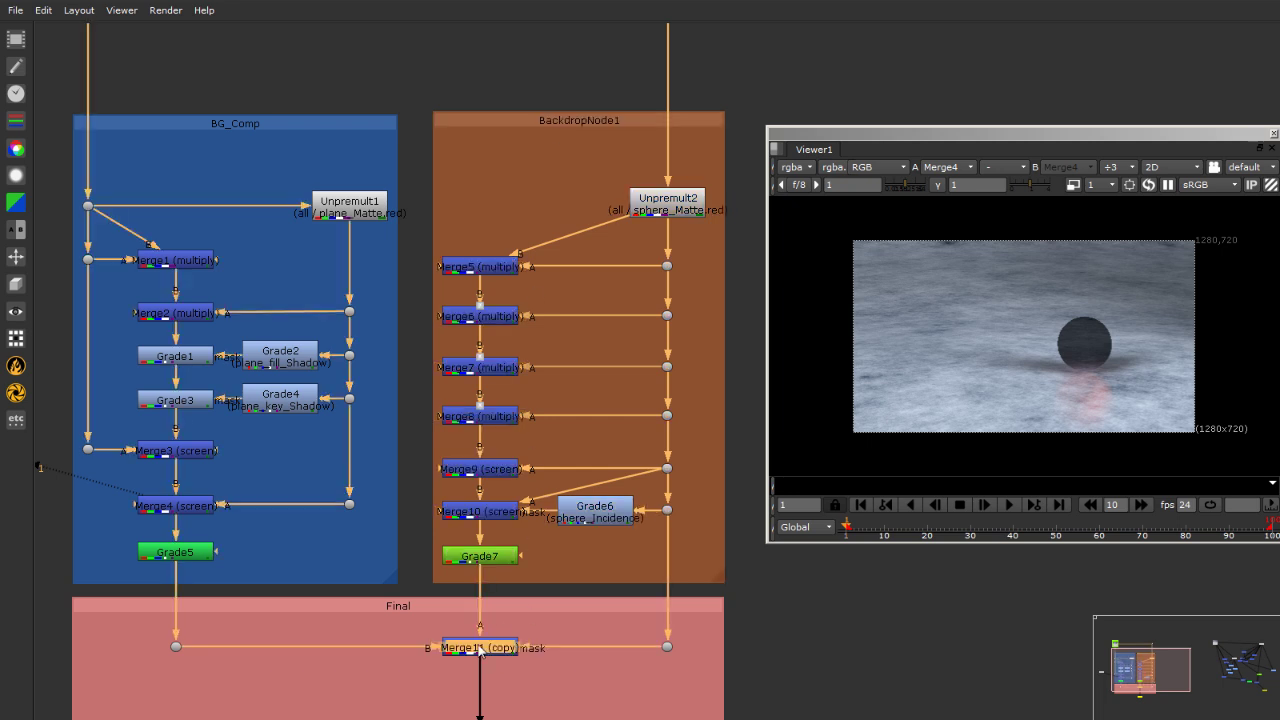
# View the BG_Comp branch's Grade5 output in Viewer1
pyautogui.click(174, 554)
pyautogui.scroll(3, 100, 578)
pyautogui.press('1')
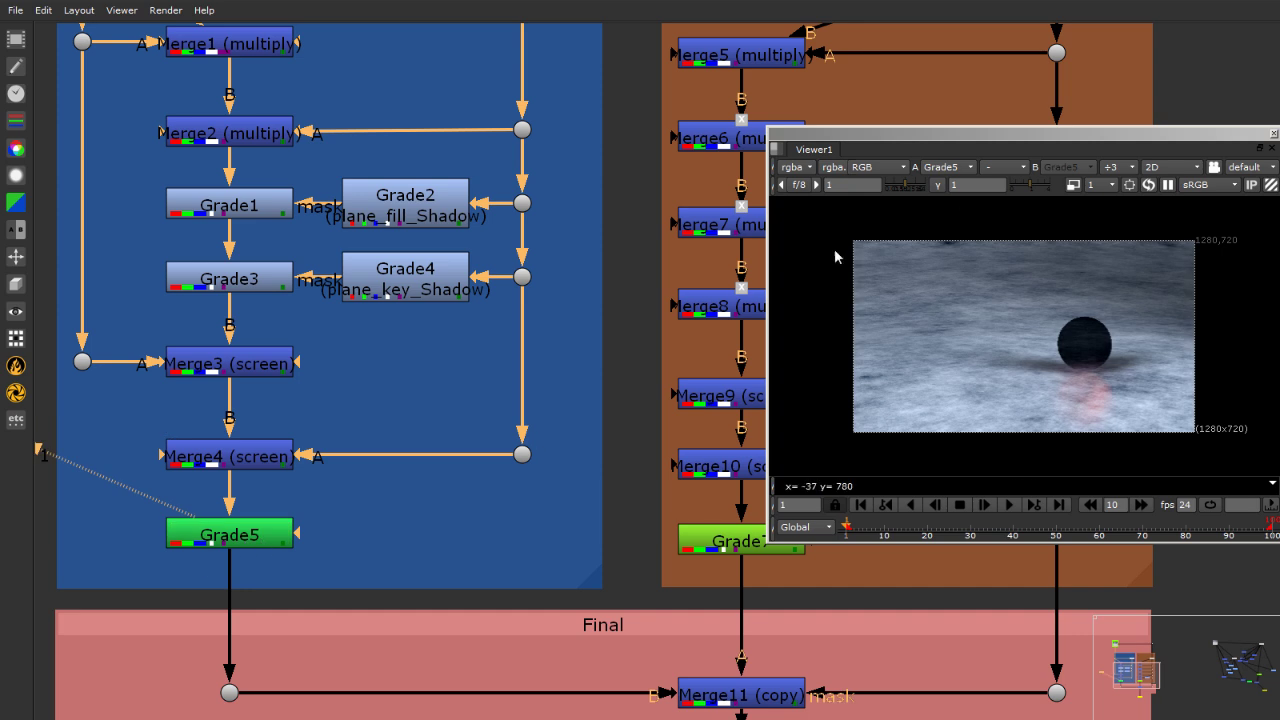
pyautogui.scroll(3, 1104, 350)
pyautogui.scroll(2, 1104, 350)
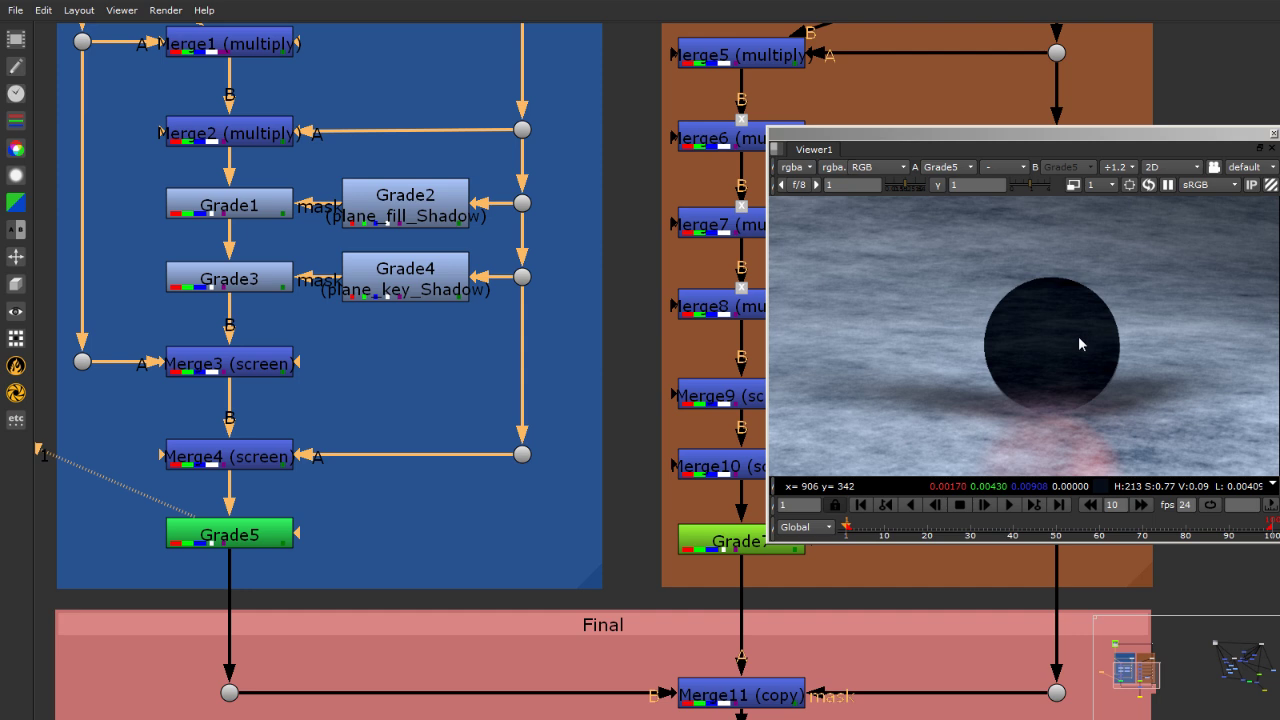
pyautogui.scroll(-5, 500, 440)
pyautogui.scroll(6, 529, 447)
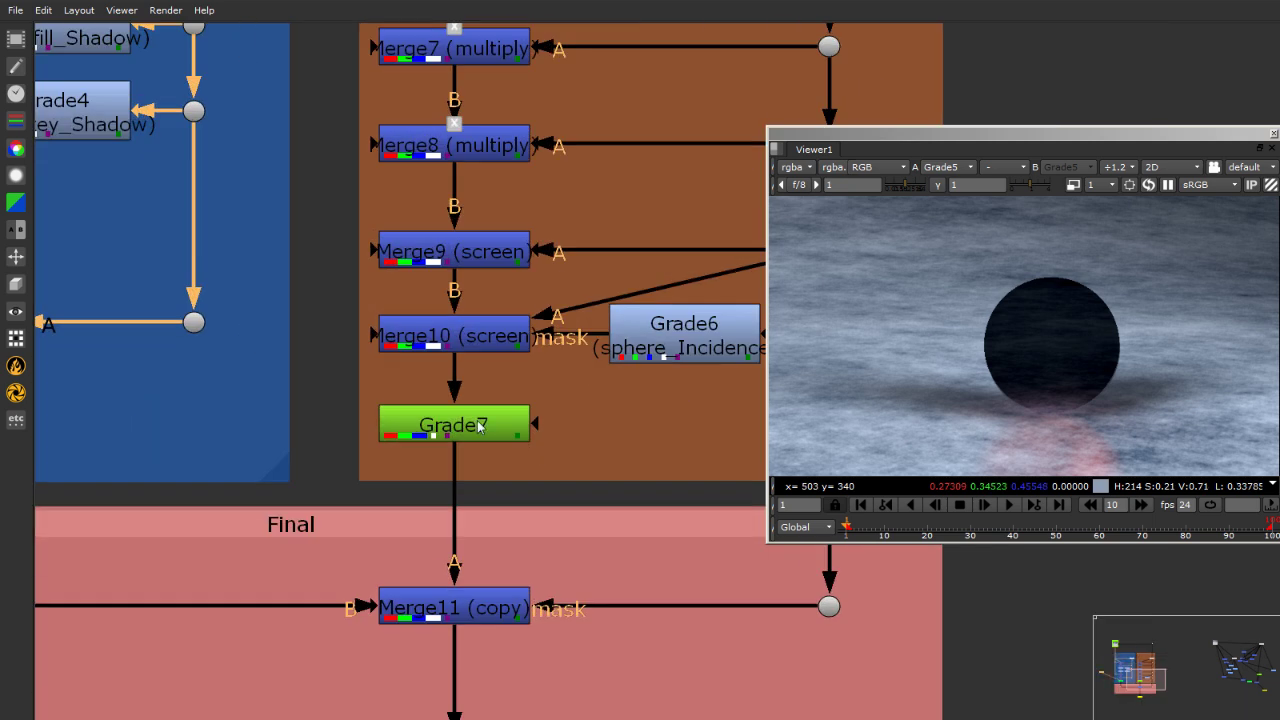
# View the sphere branch's Grade7 output, then the final Merge11 composite
pyautogui.click(480, 425)
pyautogui.press('1')
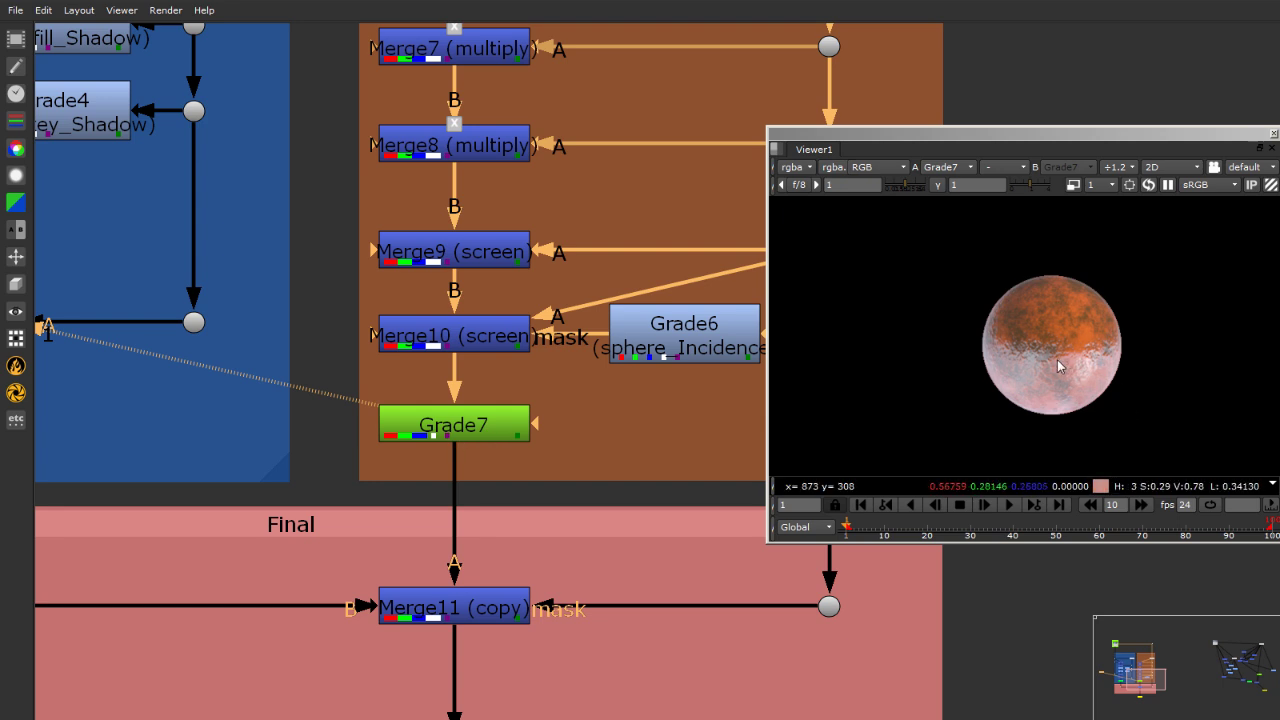
pyautogui.click(480, 606)
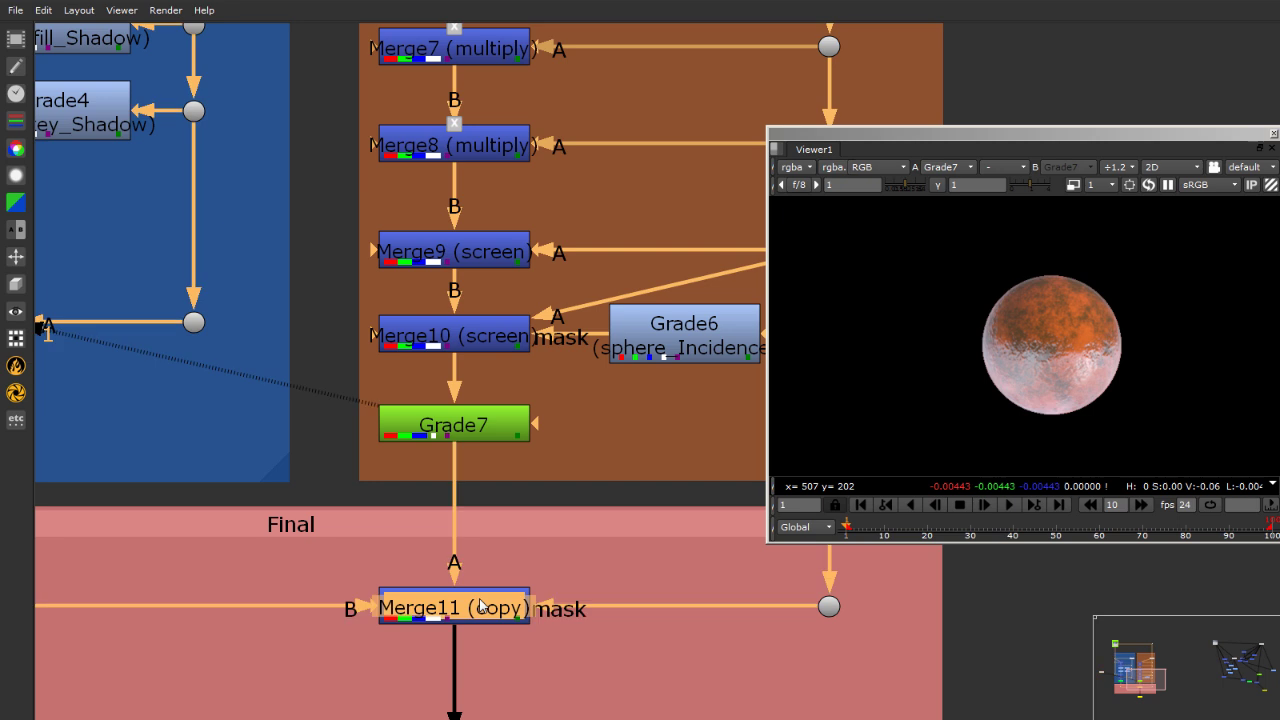
pyautogui.press('1')
pyautogui.scroll(-4, 677, 463)
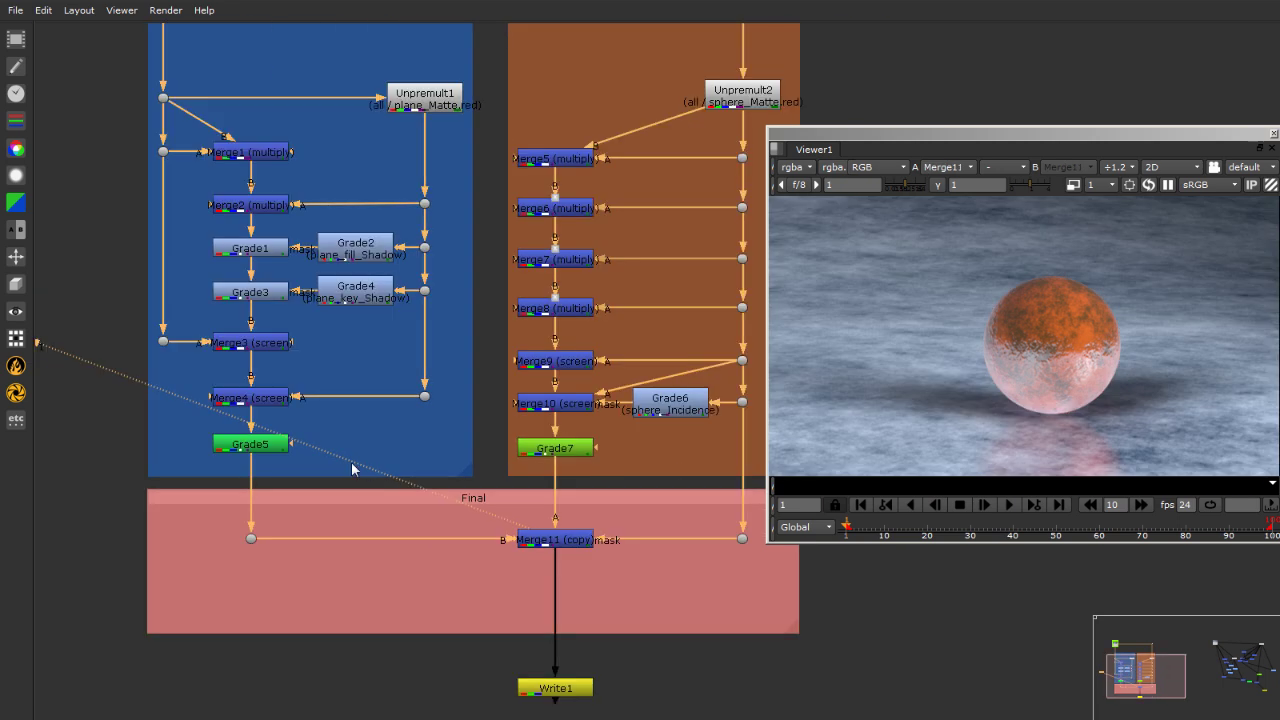
pyautogui.click(588, 448)
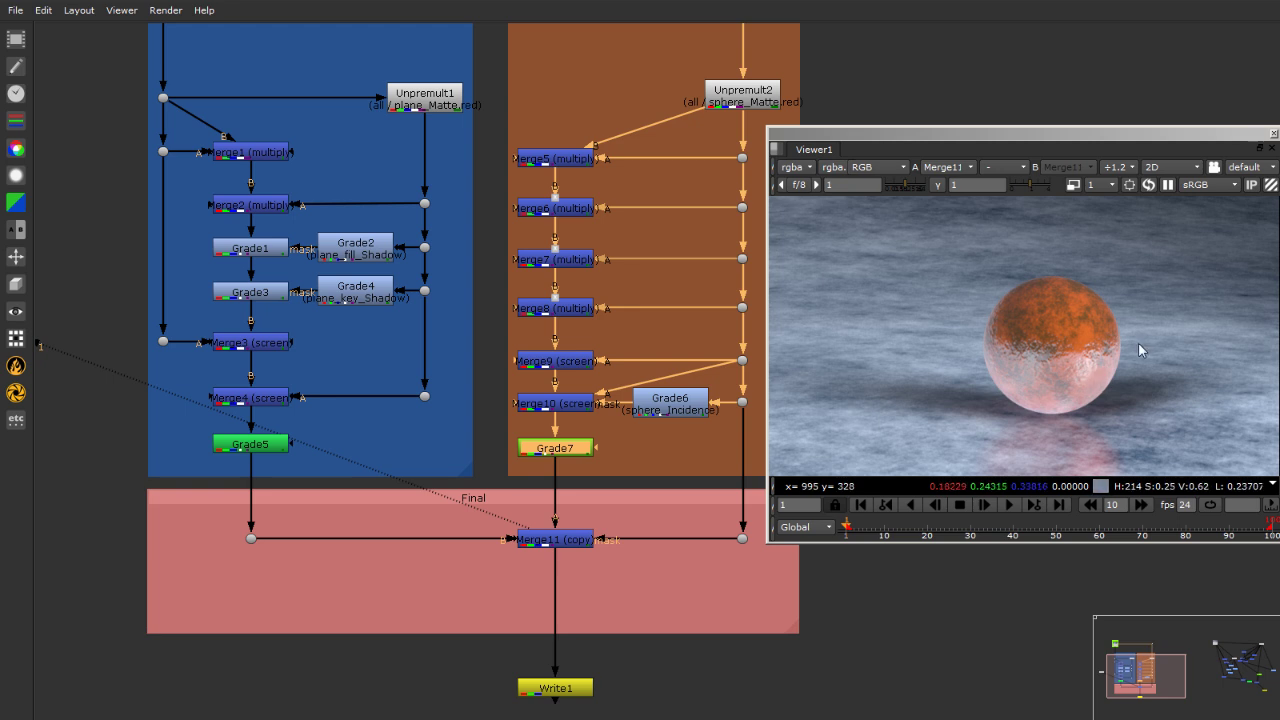
pyautogui.scroll(-3, 1093, 330)
pyautogui.scroll(-1, 1093, 330)
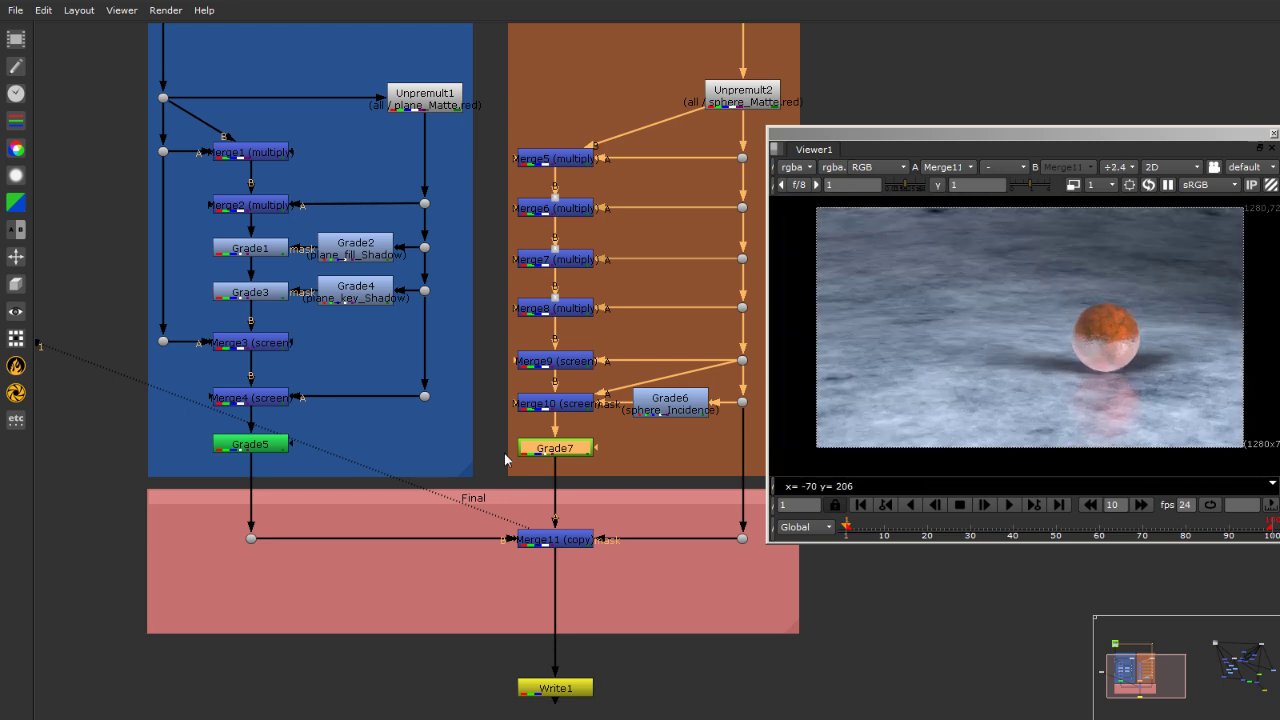
pyautogui.scroll(-4, 700, 640)
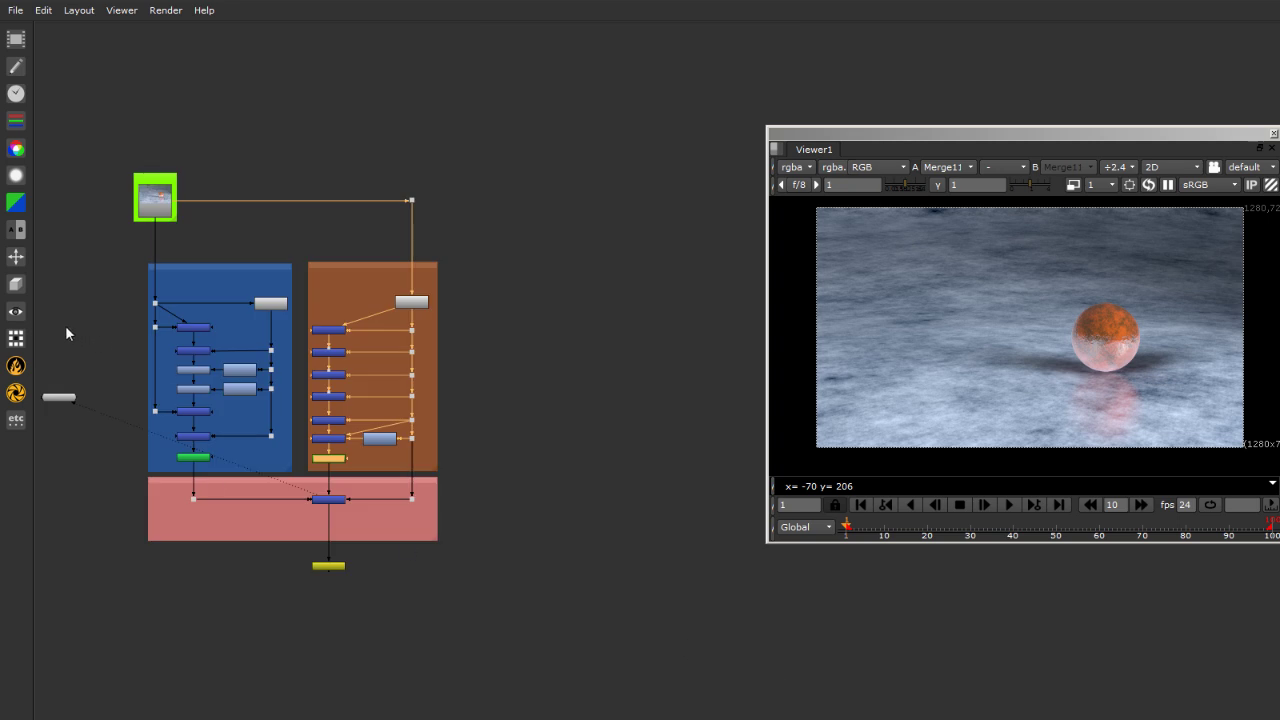
pyautogui.scroll(3, 62, 325)
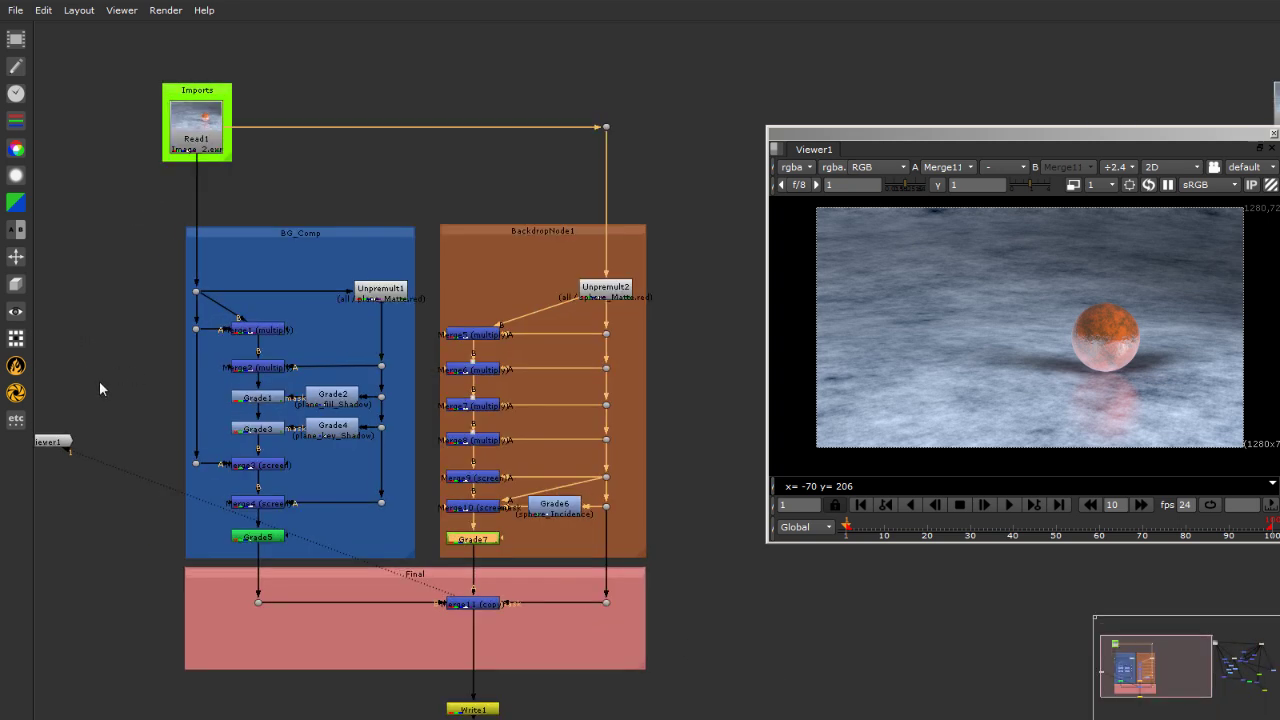
pyautogui.click(303, 235)
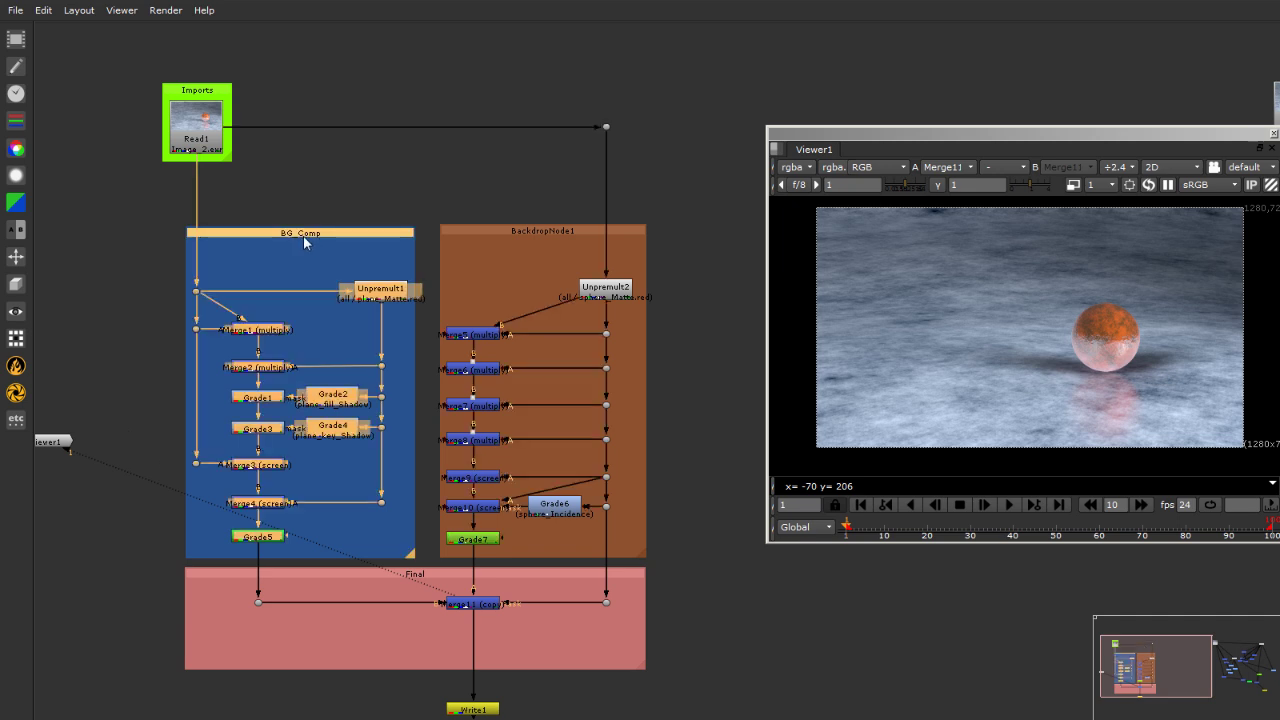
pyautogui.click(549, 231)
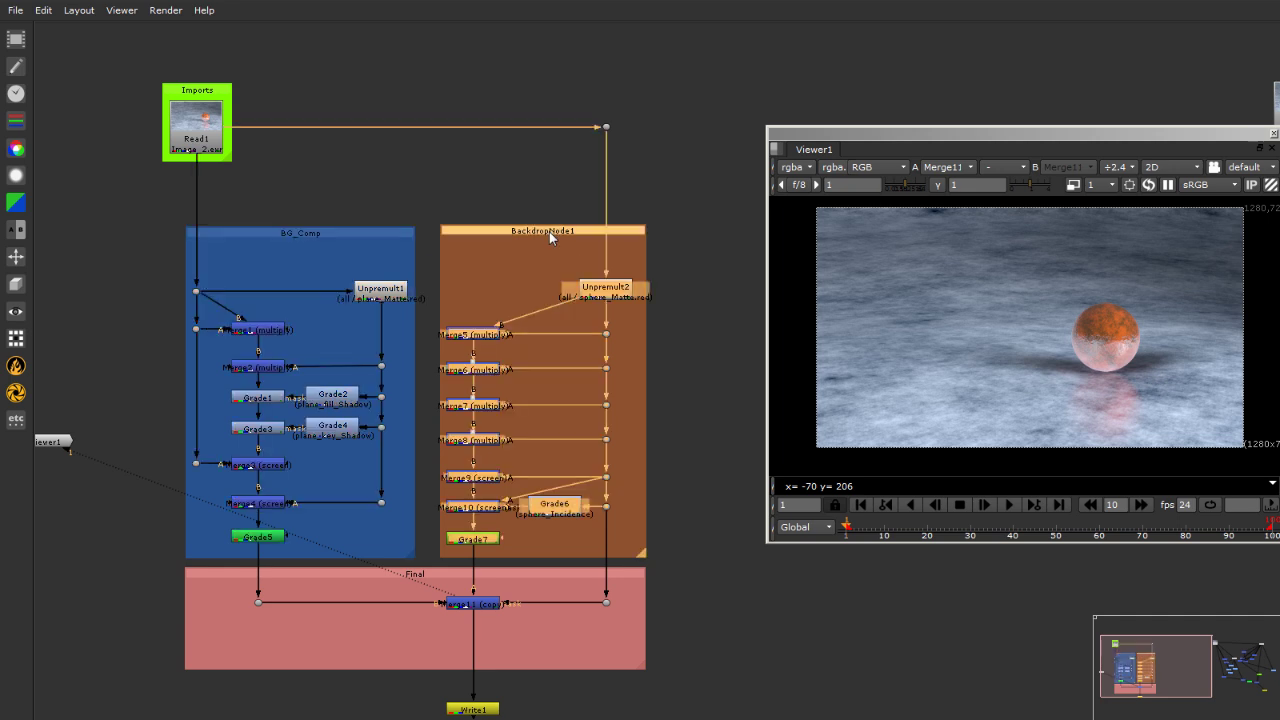
pyautogui.moveTo(277, 231); pyautogui.dragTo(279, 184)
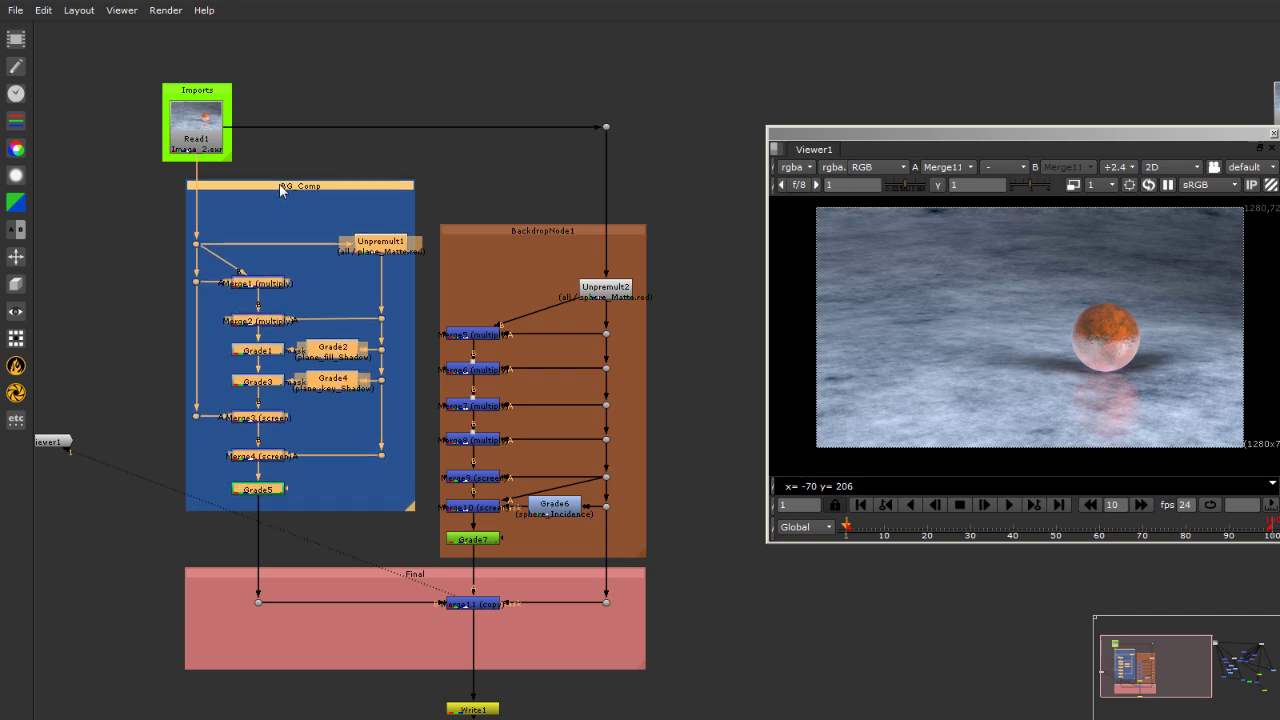
pyautogui.moveTo(281, 191); pyautogui.dragTo(278, 234)
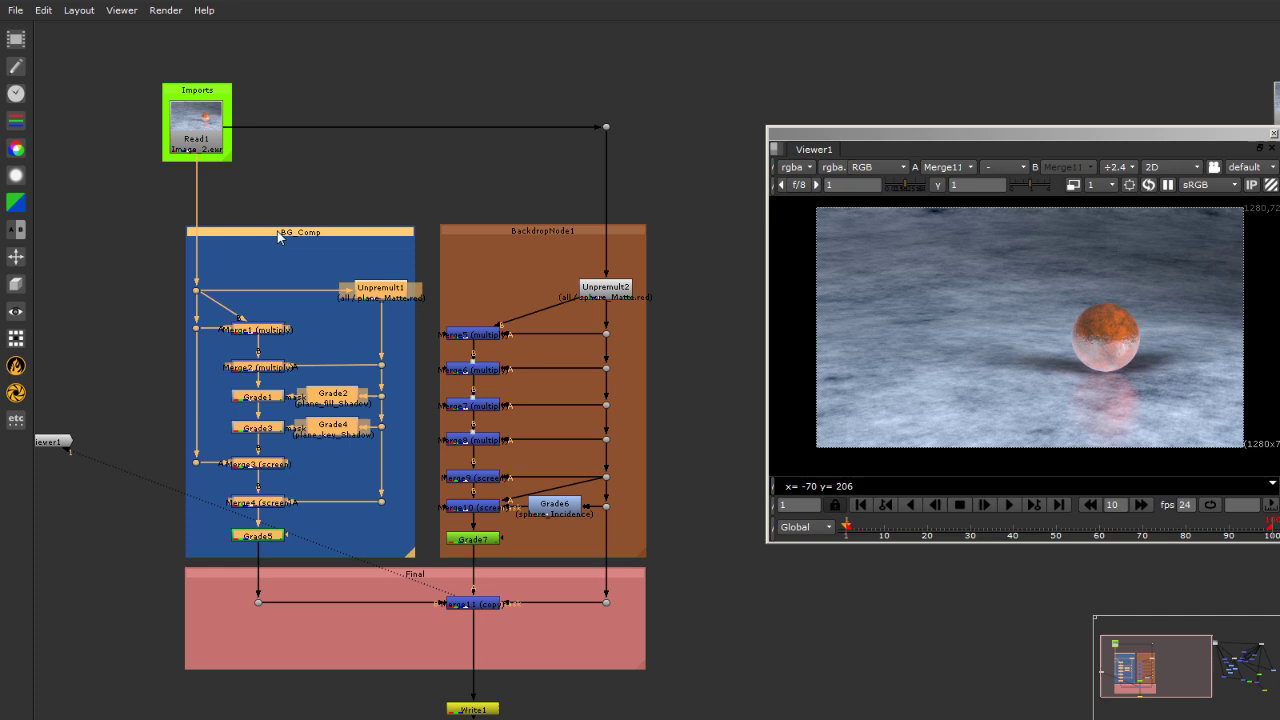
pyautogui.click(543, 230)
pyautogui.click(704, 640)
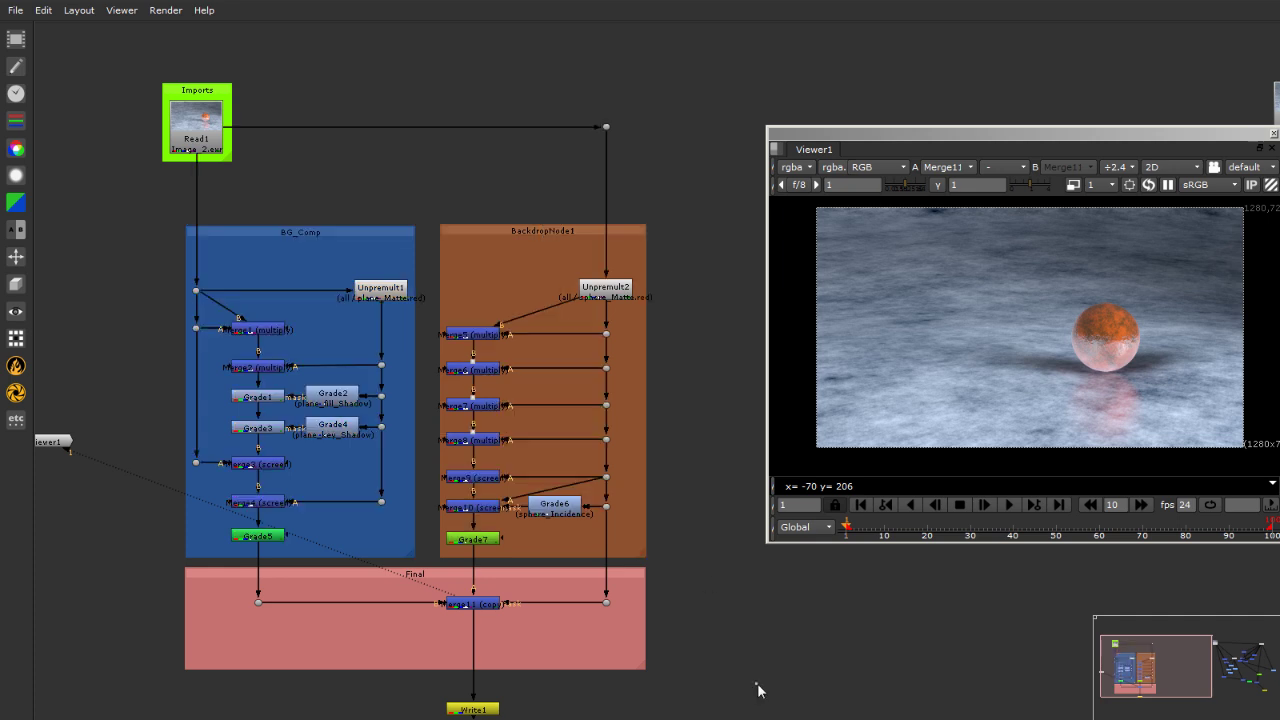
# Move the BG_Comp backdrop back up into place and clear the selection
pyautogui.scroll(-3, 183, 283)
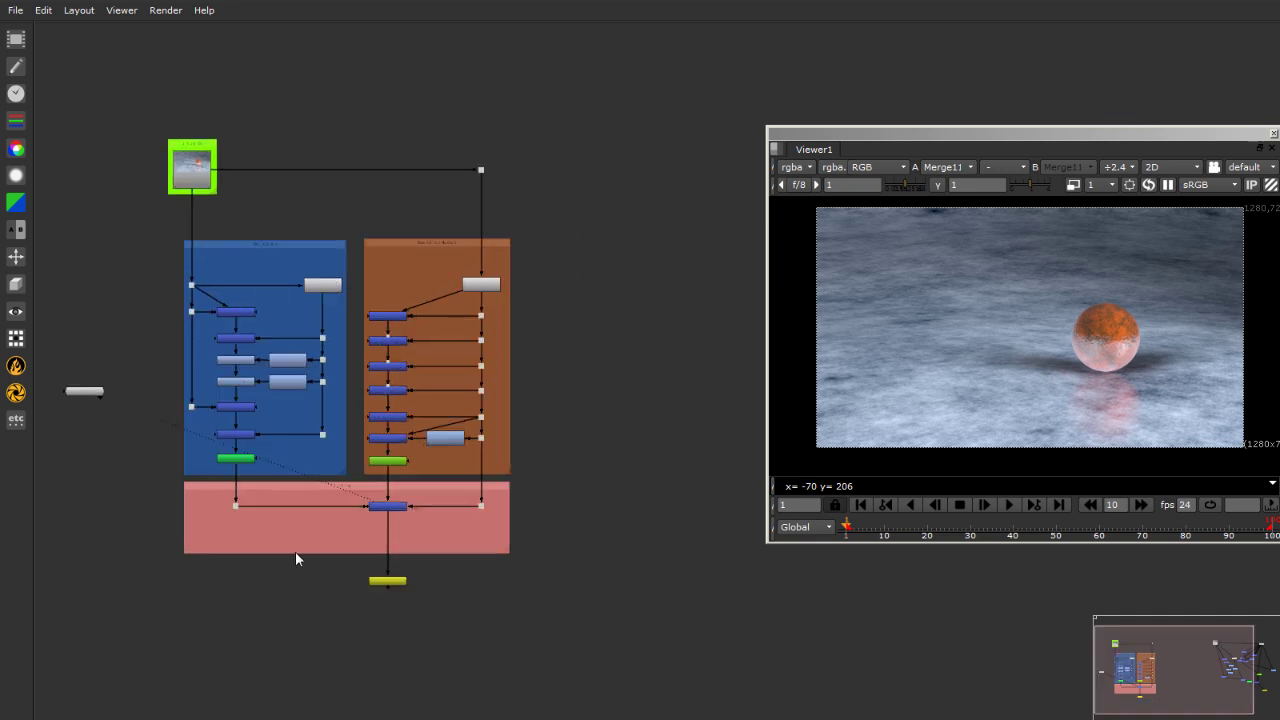
pyautogui.scroll(-3, 175, 505)
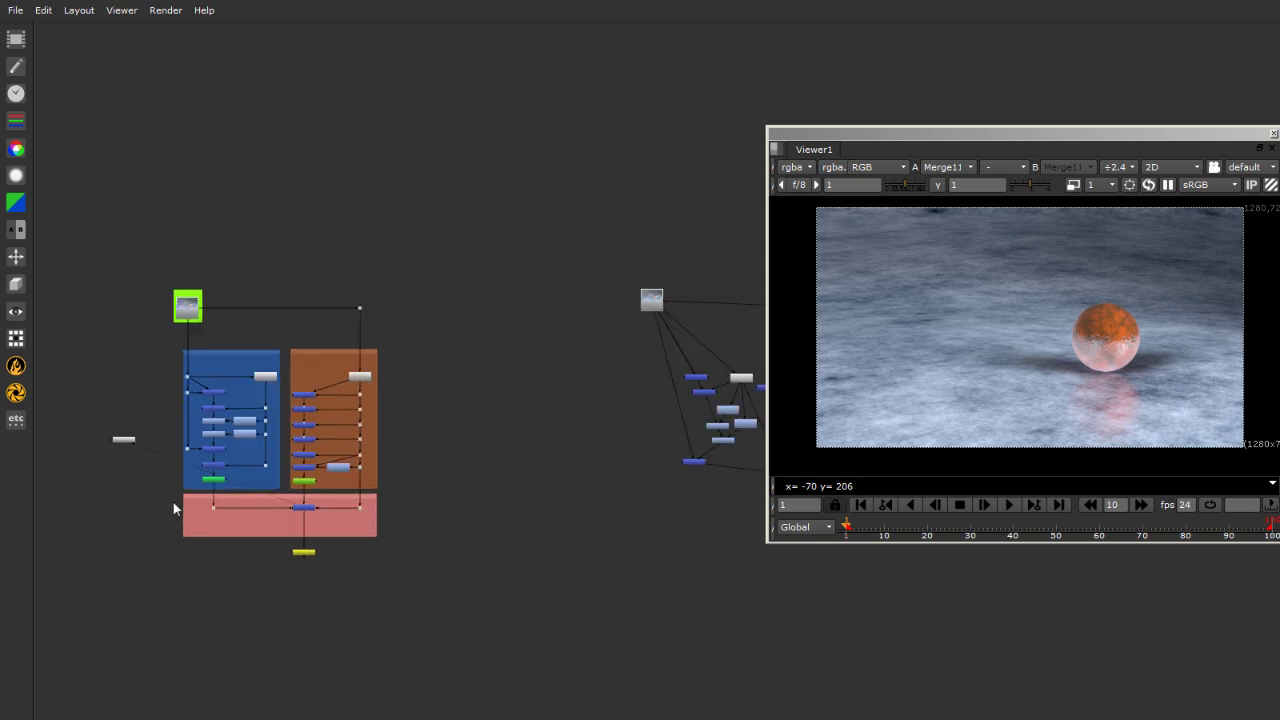
pyautogui.scroll(6, 134, 480)
pyautogui.scroll(-3, 360, 166)
pyautogui.scroll(2, 369, 165)
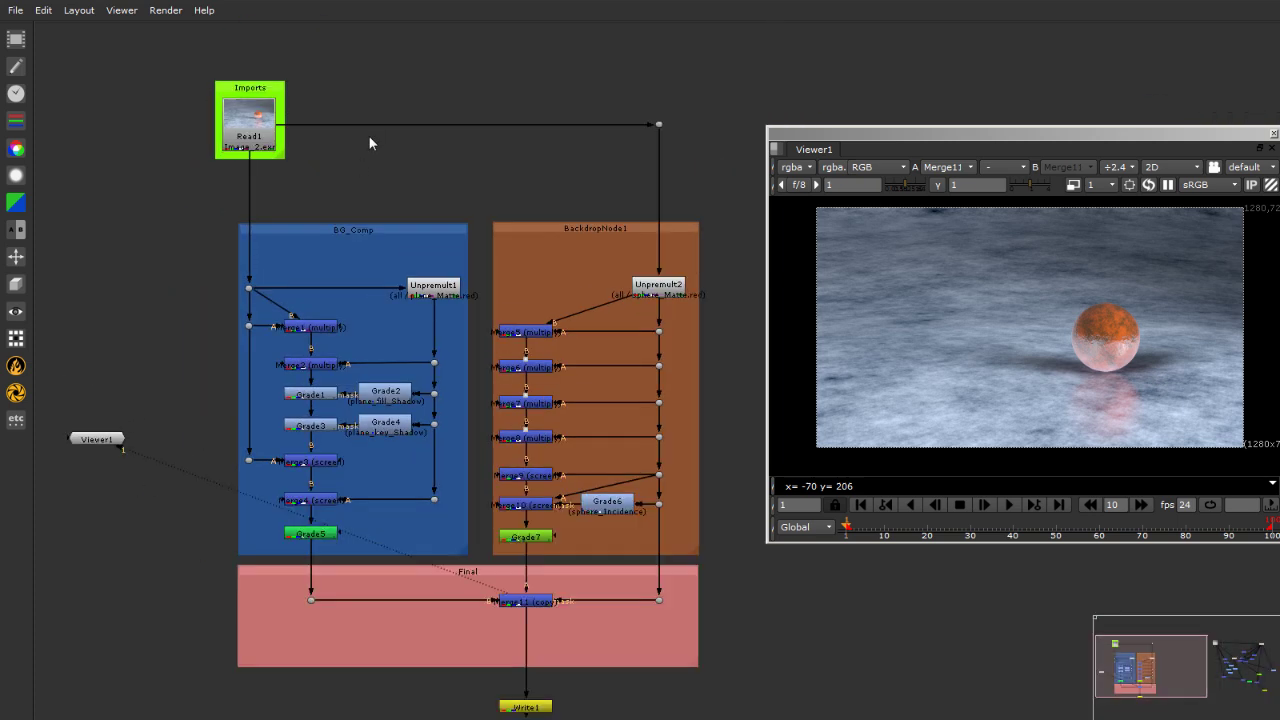
pyautogui.moveTo(348, 235)
pyautogui.mouseDown()
pyautogui.moveTo(345, 193)
pyautogui.moveTo(344, 225)
pyautogui.mouseUp()
pyautogui.click(148, 235)
# Marquee-select the sphere branch nodes inside BackdropNode1 for copying
pyautogui.scroll(-2, 119, 140)
pyautogui.scroll(-1, 108, 132)
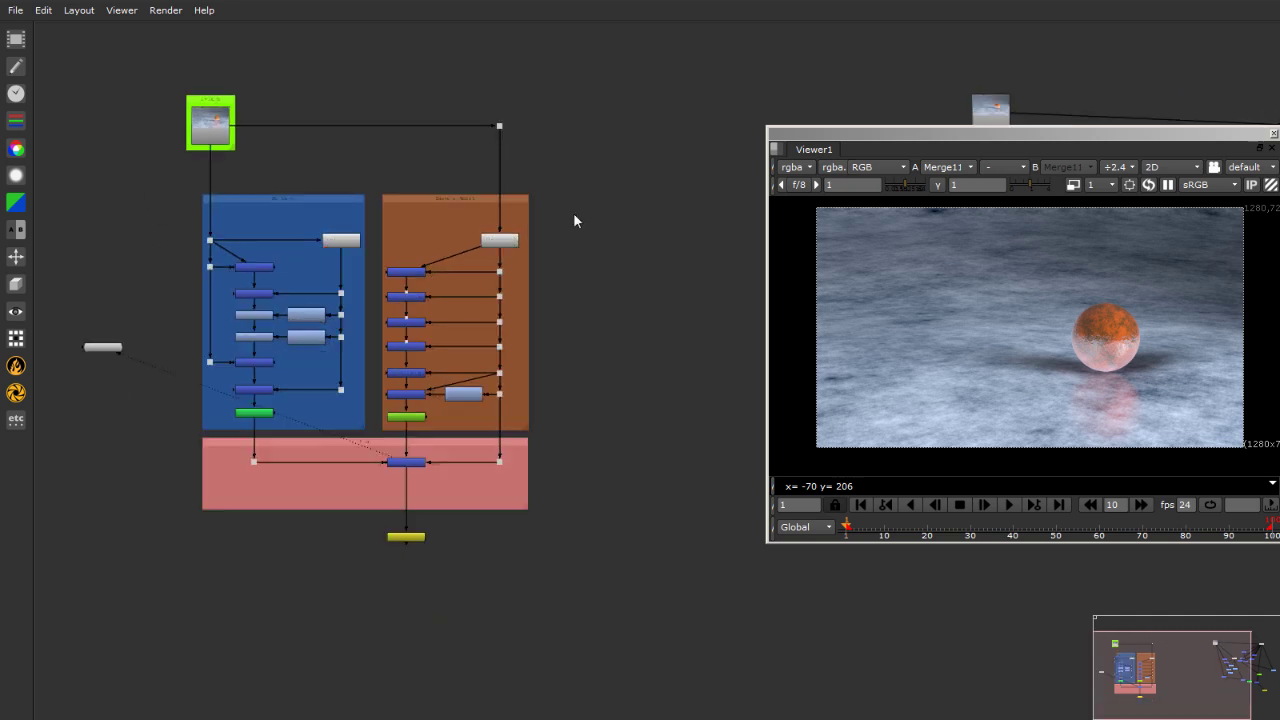
pyautogui.moveTo(572, 214); pyautogui.dragTo(380, 382)
pyautogui.scroll(-3, 284, 196)
# Paste a copy of the sphere branch nodes below the graph
pyautogui.hotkey('ctrl', 'v')
pyautogui.scroll(5, 480, 600)
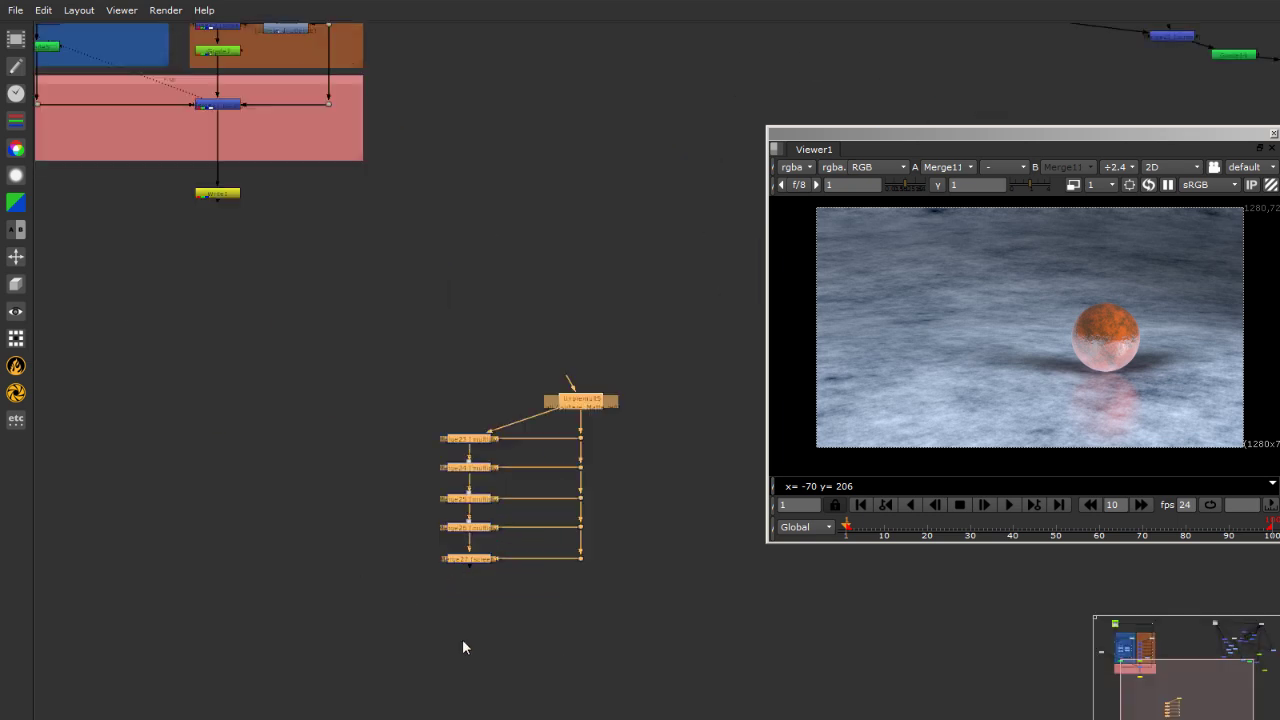
pyautogui.scroll(2, 620, 428)
pyautogui.click(702, 450)
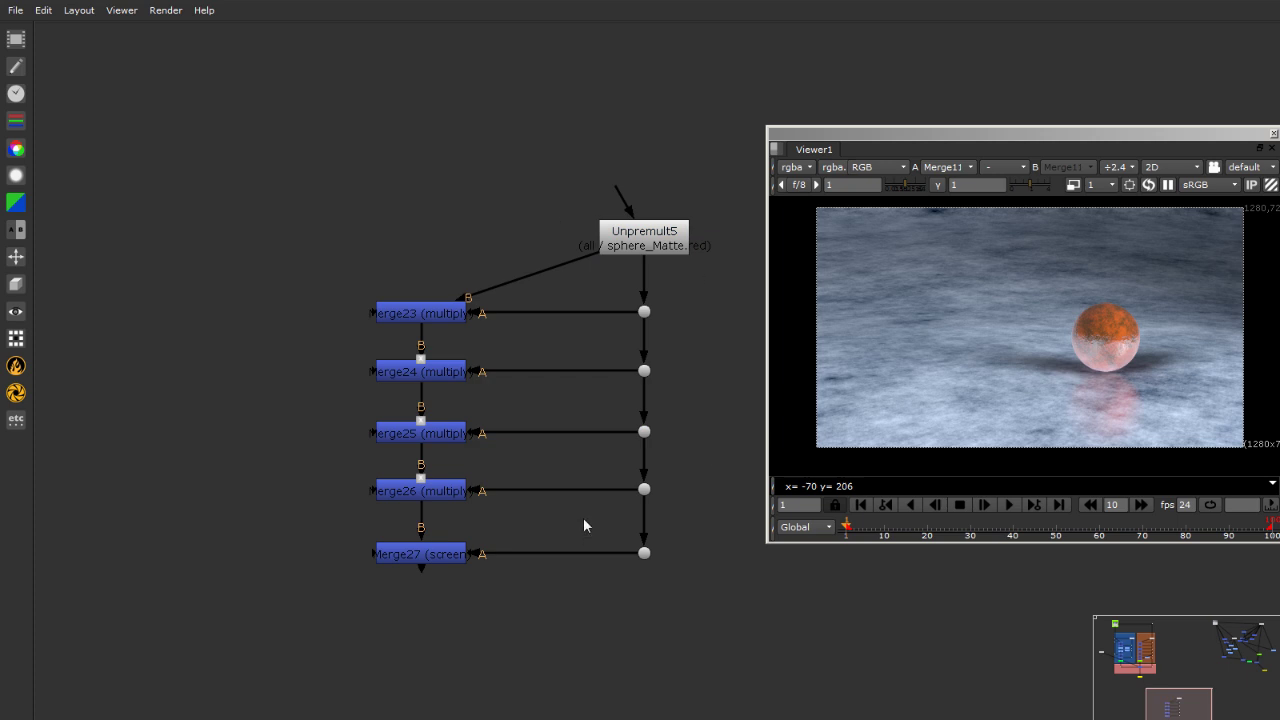
# Wrap Unpremult5, Merge23 and Merge24 in a new backdrop via Other > Backdrop
pyautogui.moveTo(256, 129); pyautogui.dragTo(766, 401)
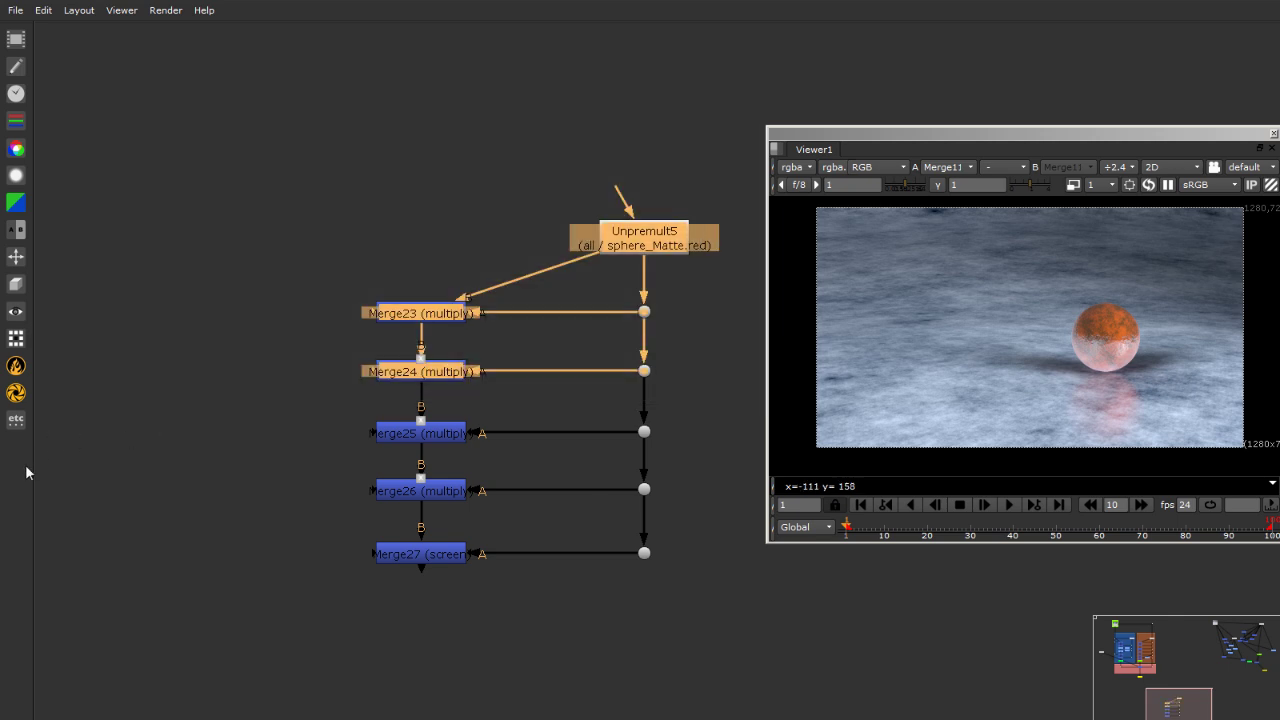
pyautogui.click(16, 422)
pyautogui.click(18, 422)
pyautogui.click(50, 418)
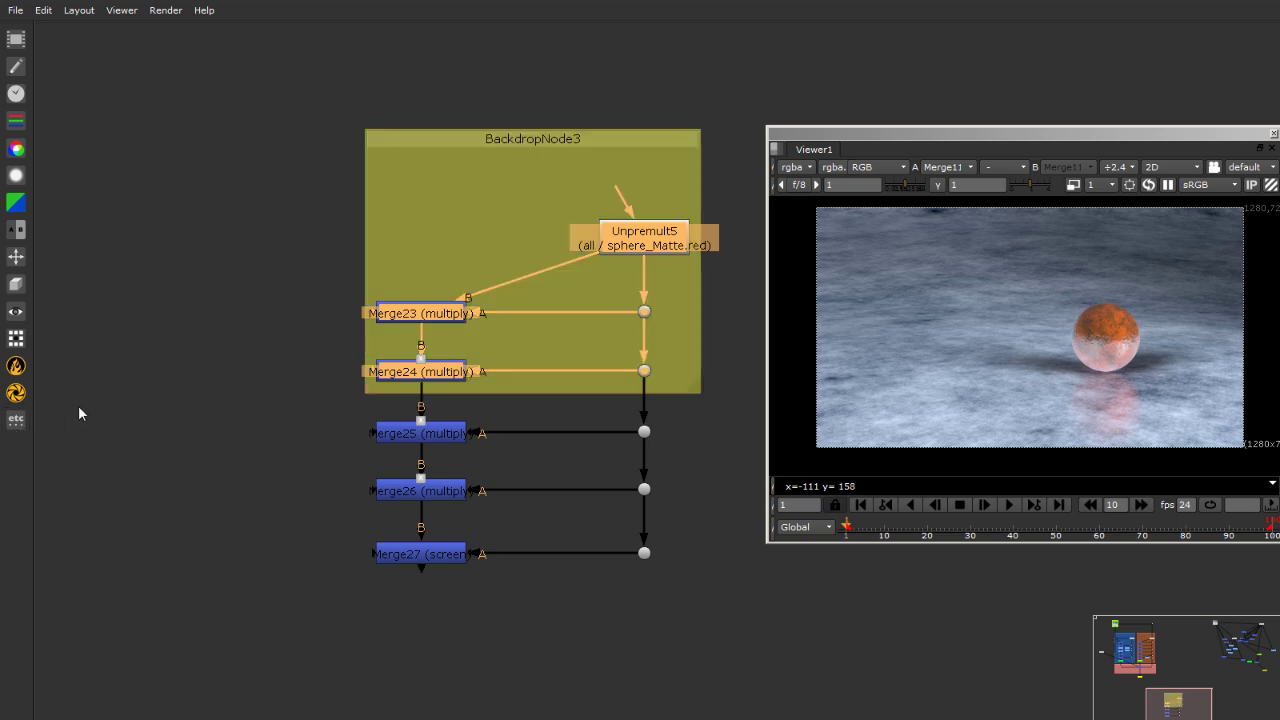
# Rename the new backdrop to BG1
pyautogui.click(426, 210)
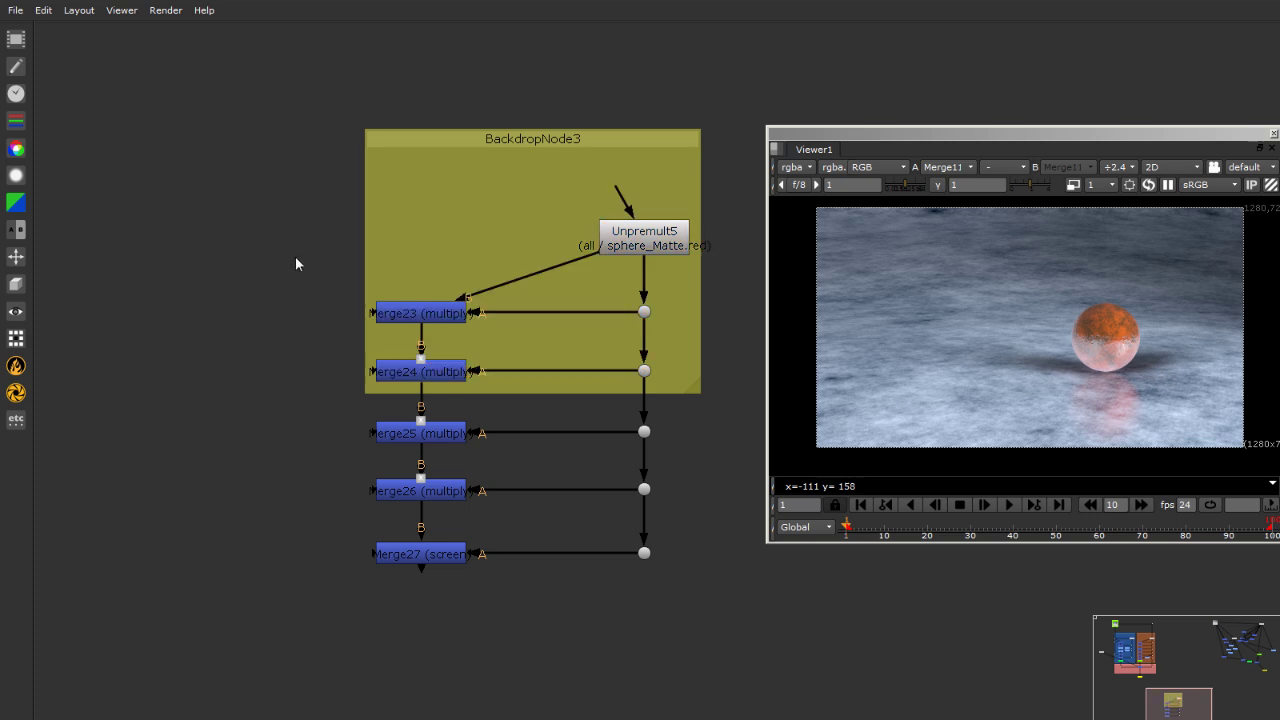
pyautogui.doubleClick(477, 136)
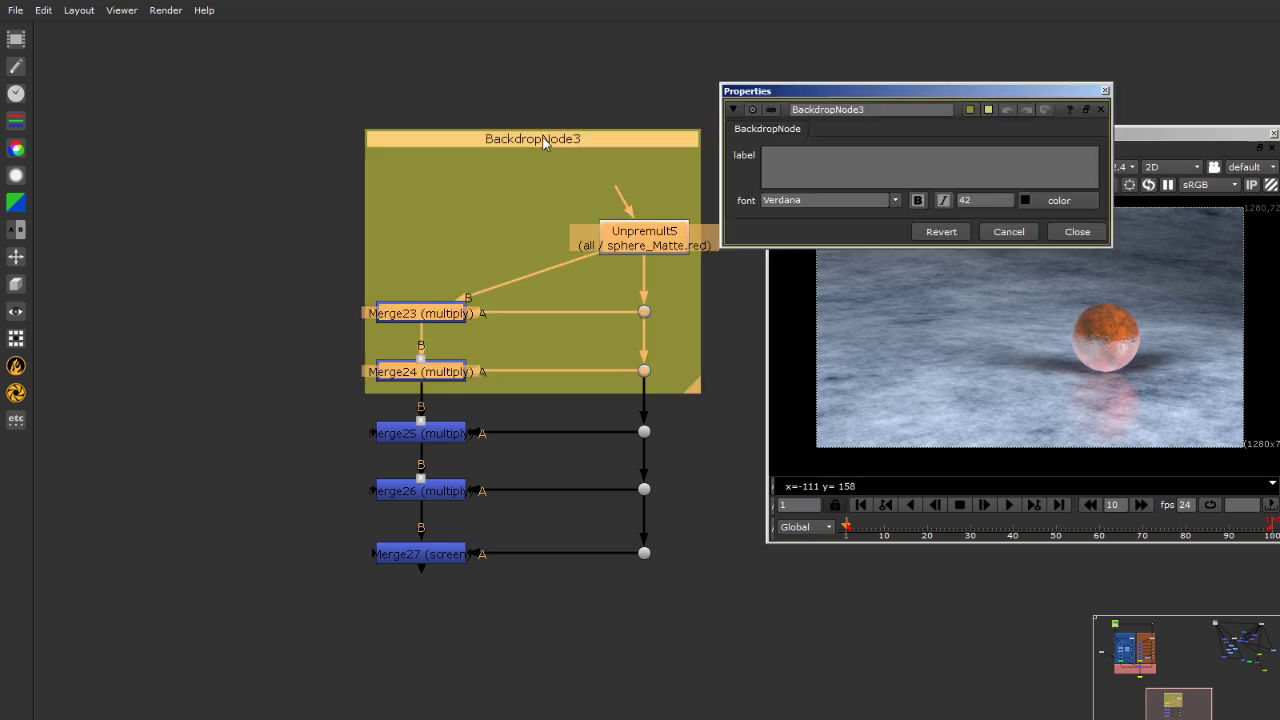
pyautogui.doubleClick(896, 109)
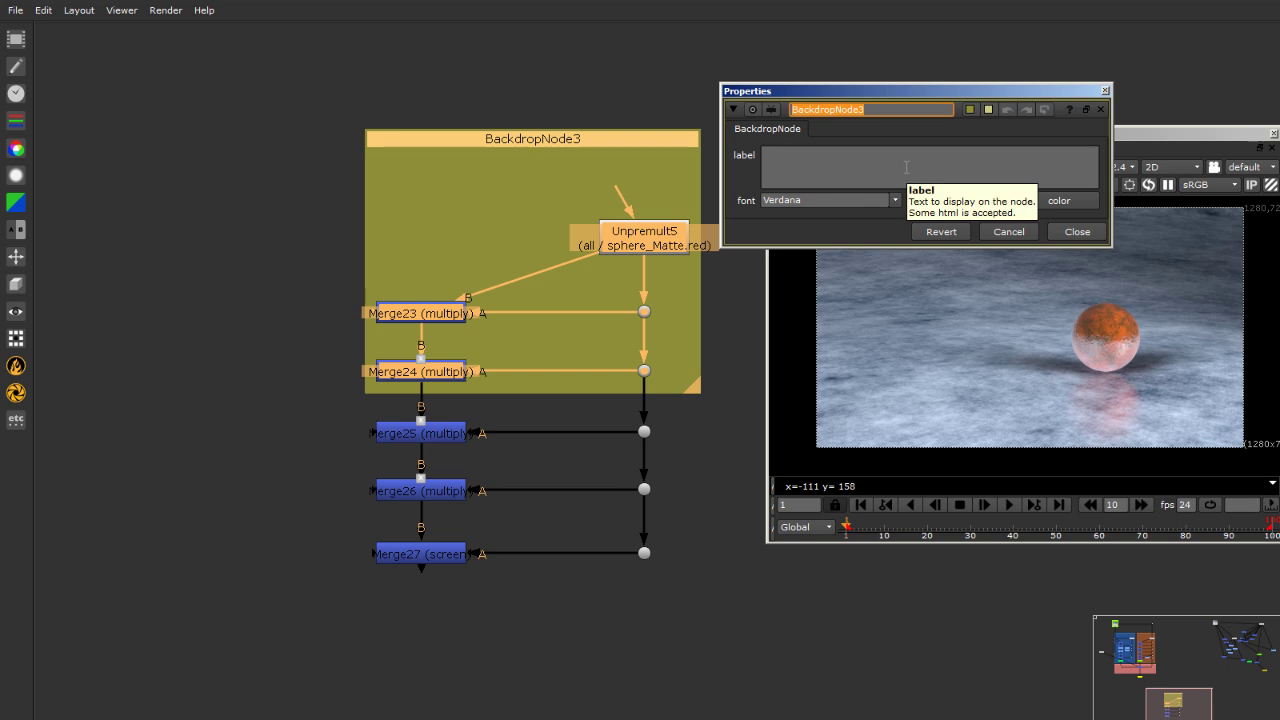
pyautogui.write('BG1')
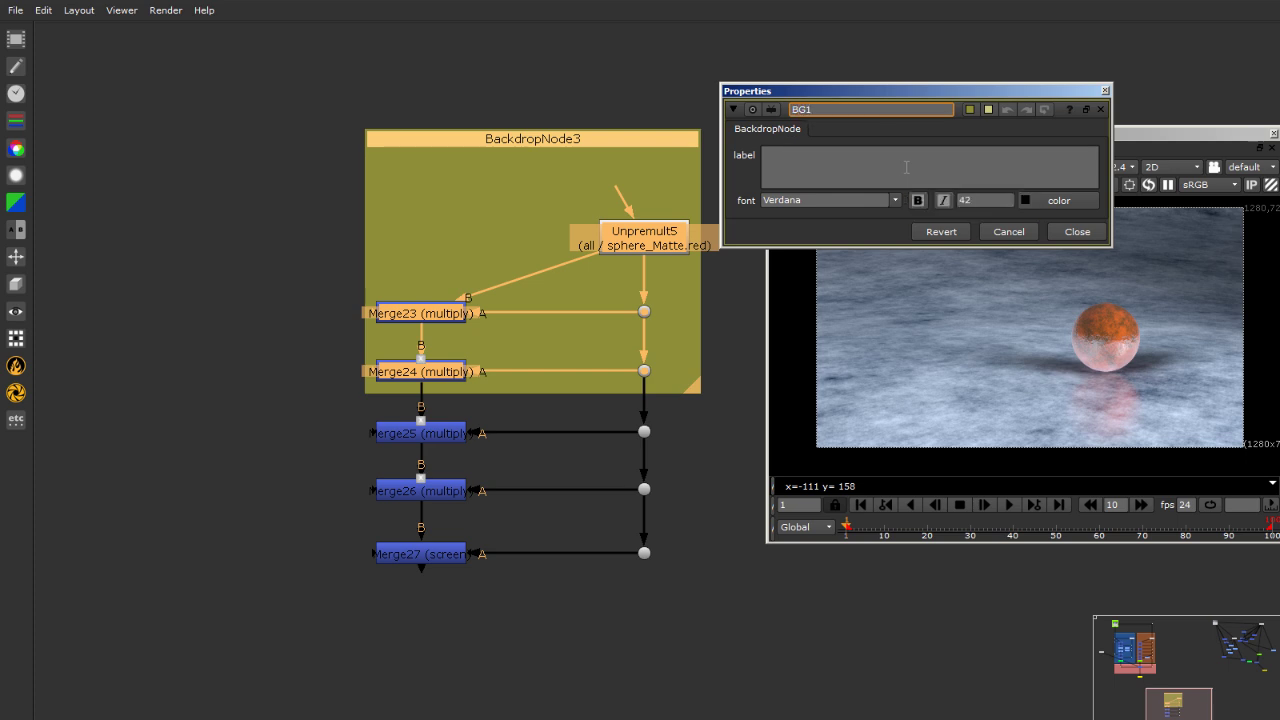
pyautogui.press('Return')
pyautogui.click(570, 65)
# Set the BG1 backdrop's tile colour to light green, close its properties and deselect
pyautogui.scroll(6, 552, 109)
pyautogui.scroll(-5, 437, 183)
pyautogui.scroll(2, 437, 143)
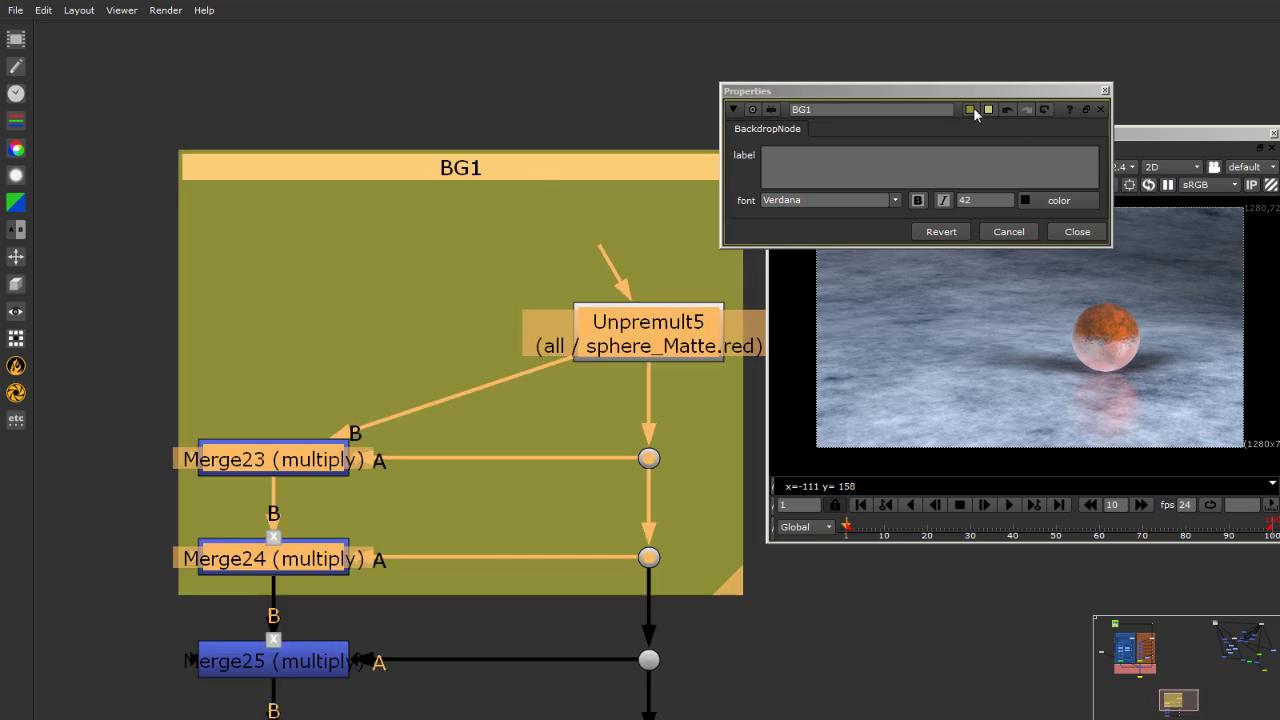
pyautogui.keyDown('alt'); pyautogui.moveTo(975, 113); pyautogui.dragTo(555, 363); pyautogui.keyUp('alt')
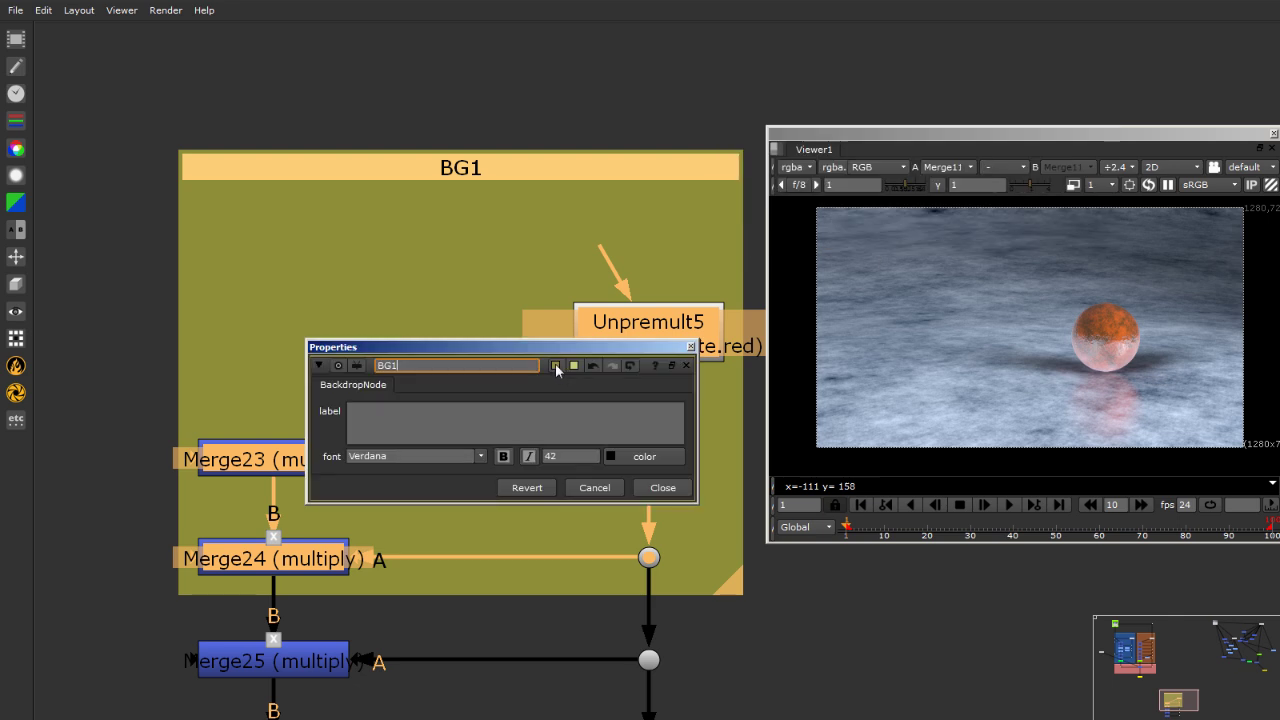
pyautogui.click(555, 365)
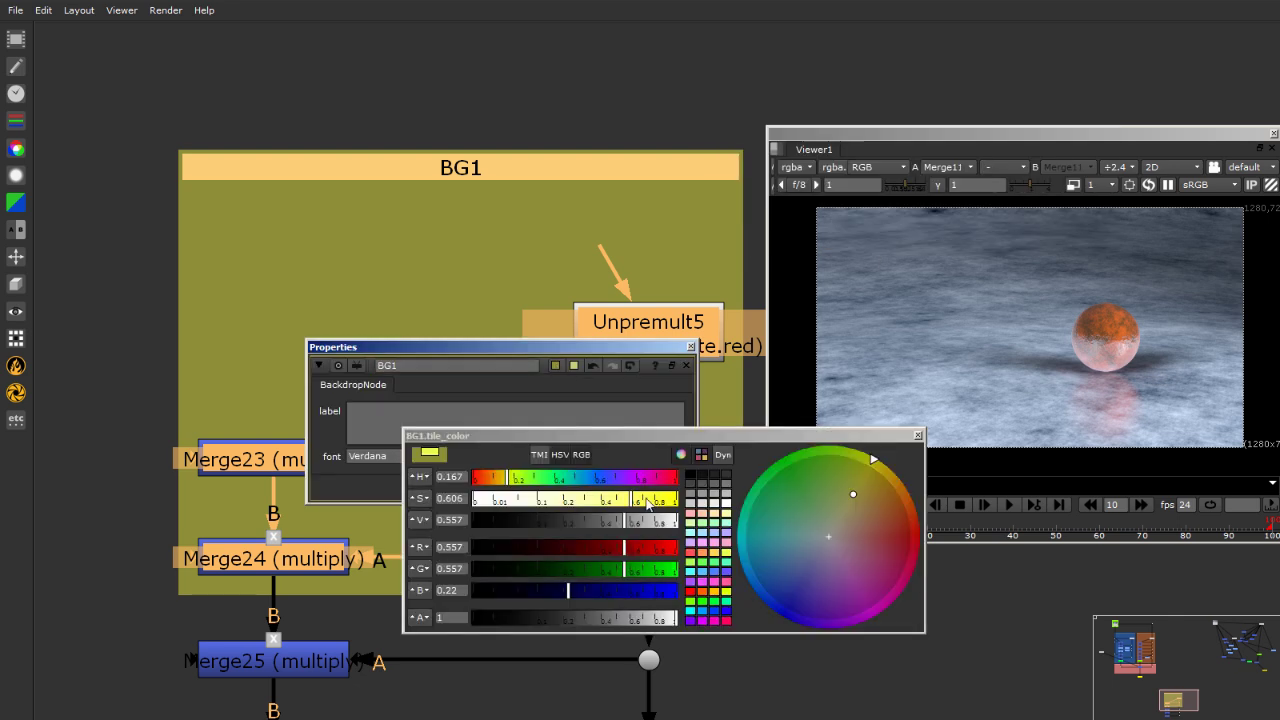
pyautogui.click(718, 568)
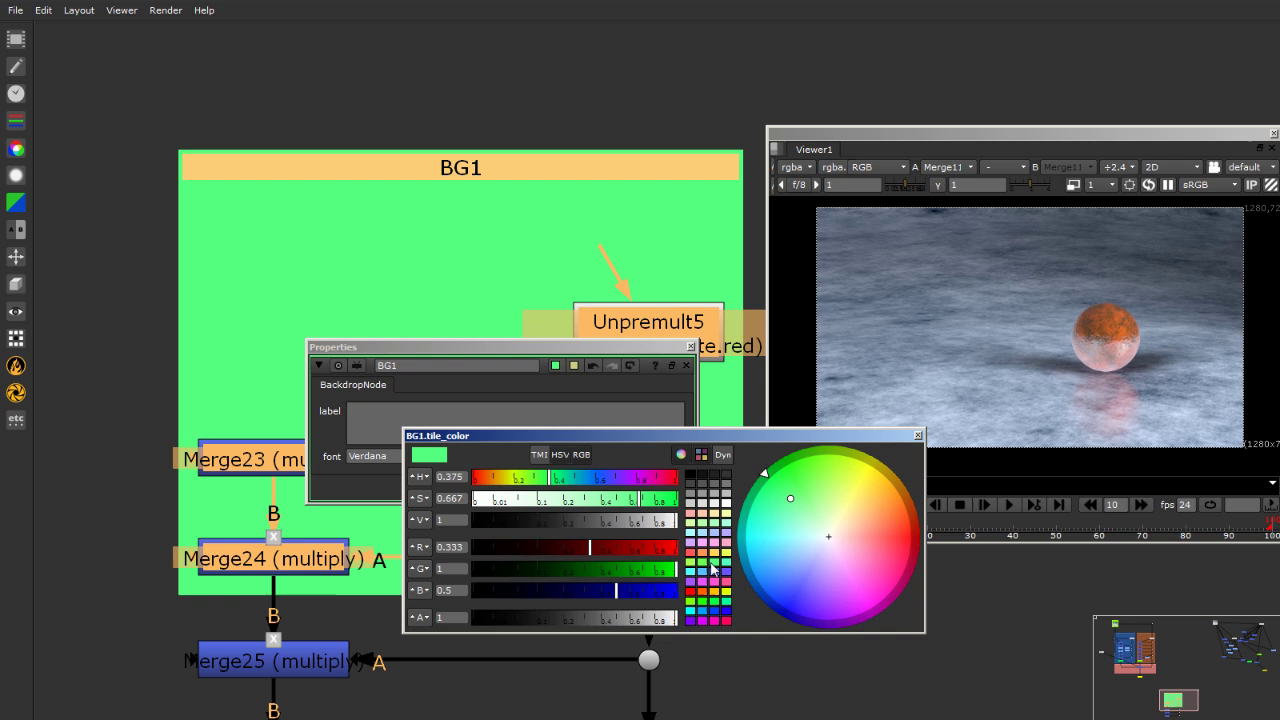
pyautogui.click(918, 436)
pyautogui.click(690, 346)
pyautogui.click(298, 63)
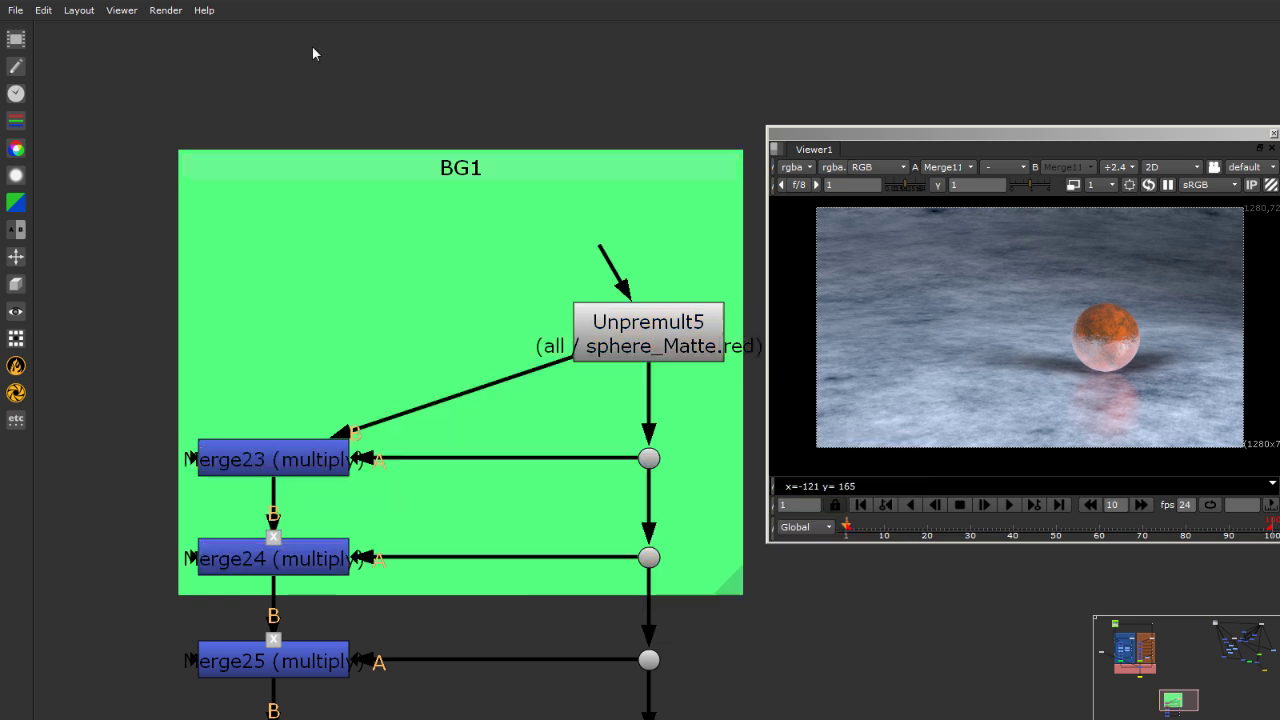
# Delete the second backdrop together with Unpremult5
pyautogui.scroll(-4, 200, 95)
pyautogui.scroll(3, 88, 124)
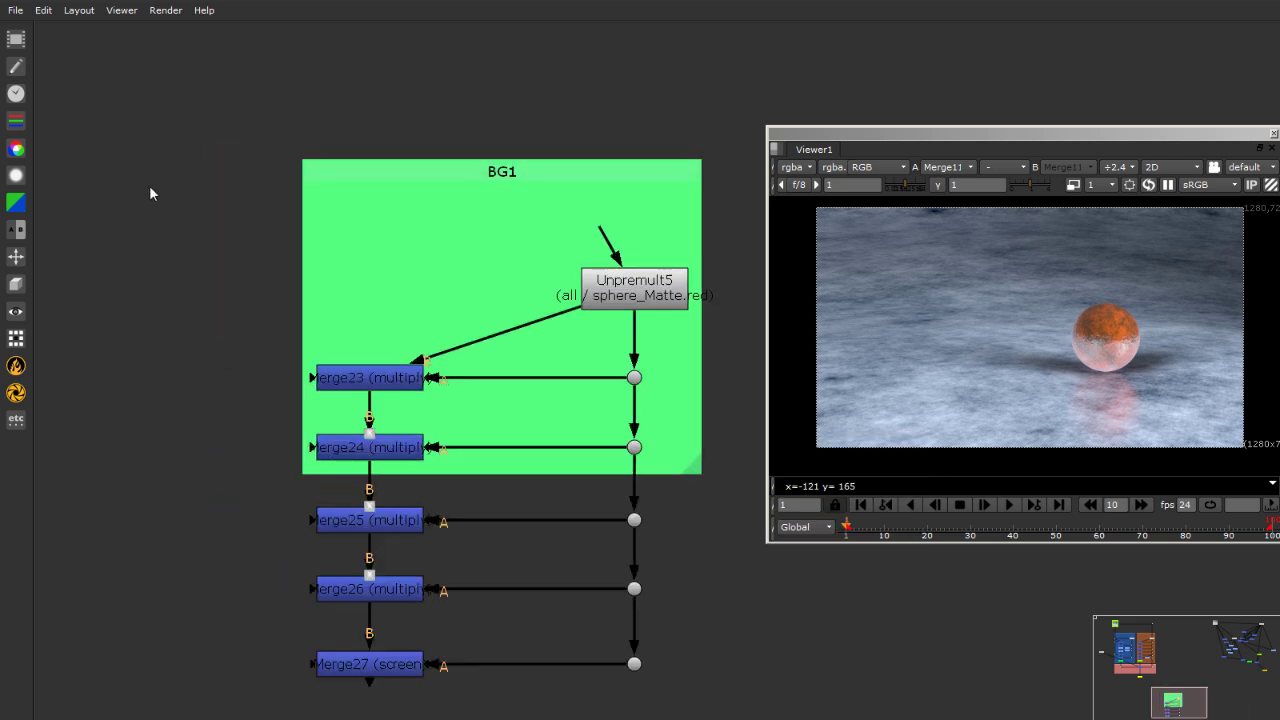
pyautogui.moveTo(509, 175); pyautogui.dragTo(555, 175)
pyautogui.click(610, 161)
pyautogui.press('Delete')
# Delete the BG1 backdrop along with Merge23 and Merge24
pyautogui.click(197, 314)
pyautogui.scroll(-10, 449, 331)
pyautogui.scroll(8, 200, 255)
pyautogui.click(613, 457)
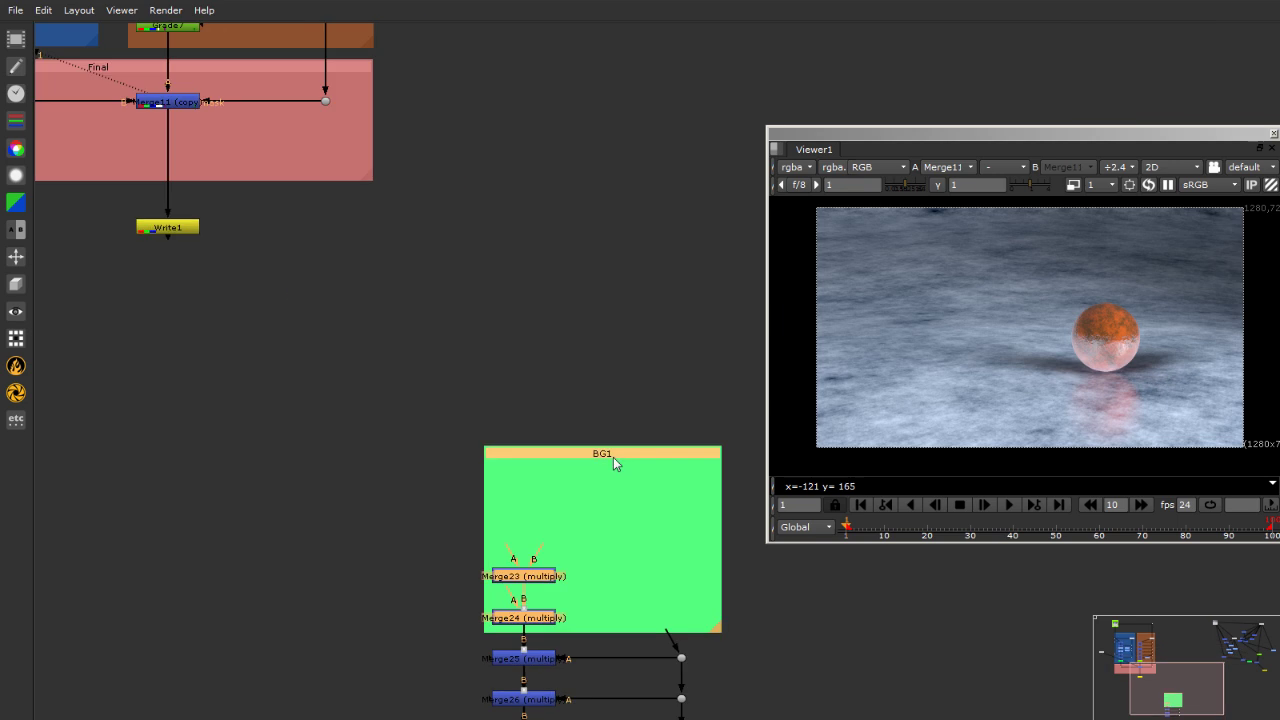
pyautogui.press('Delete')
# Select the Imports backdrop with Read1 and look over the remaining graph
pyautogui.scroll(-5, 597, 462)
pyautogui.scroll(3, 306, 193)
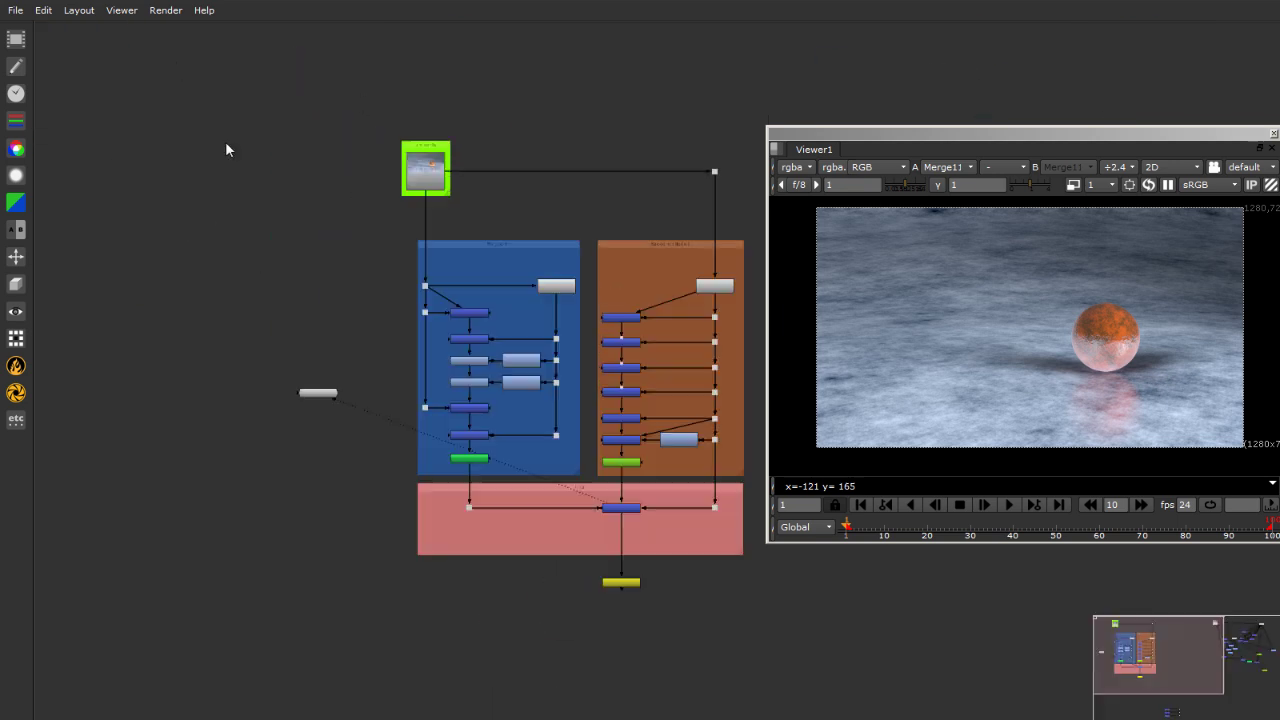
pyautogui.scroll(3, 406, 229)
pyautogui.click(464, 95)
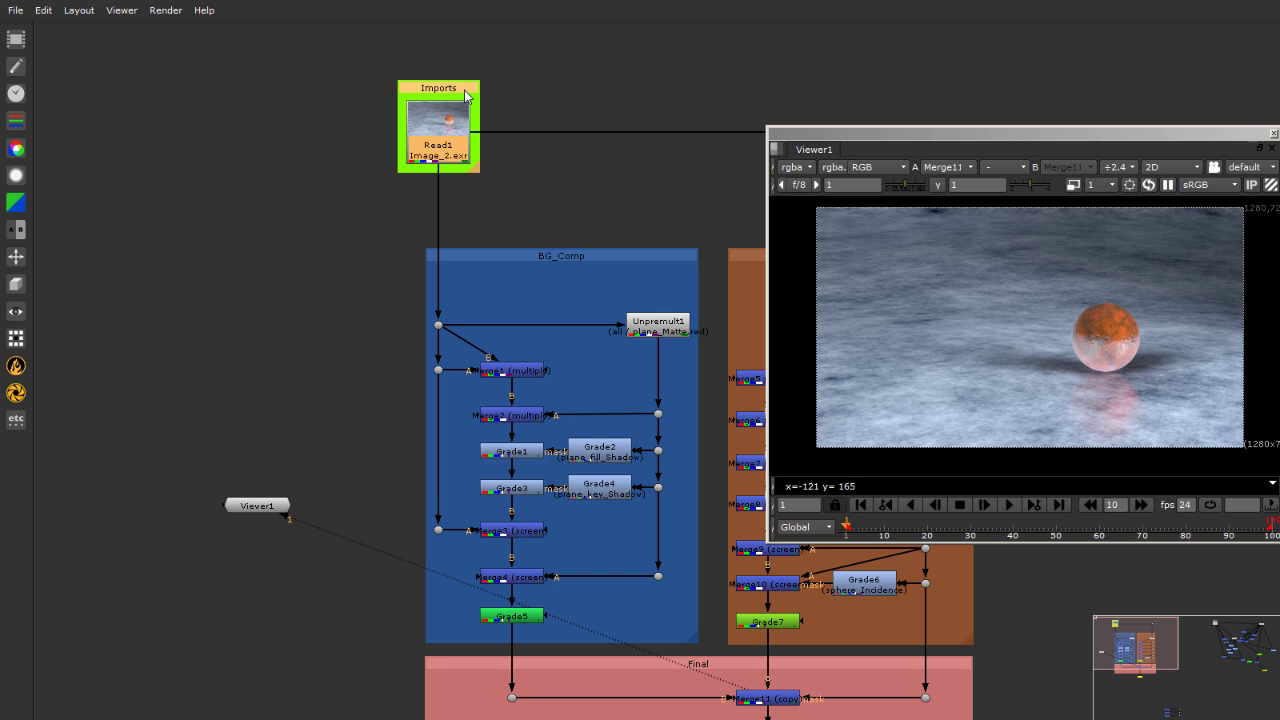
pyautogui.scroll(-3, 114, 340)
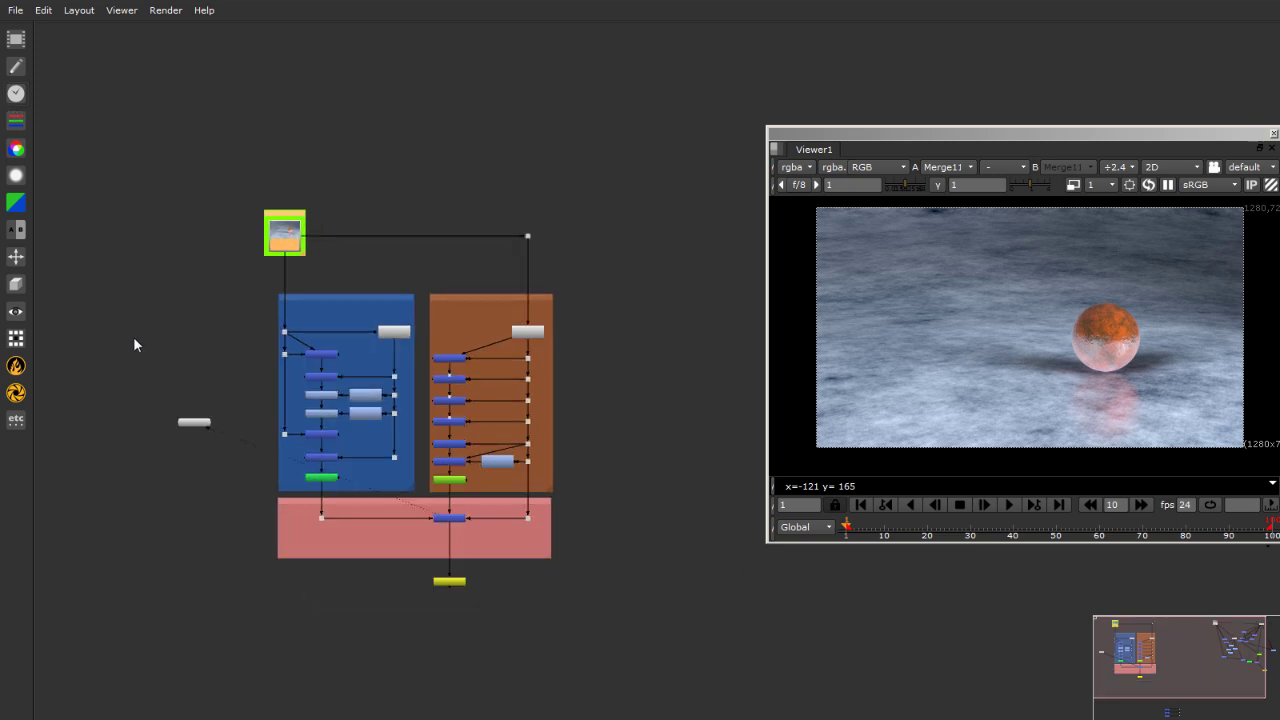
pyautogui.scroll(-3, 156, 351)
pyautogui.scroll(4, 349, 623)
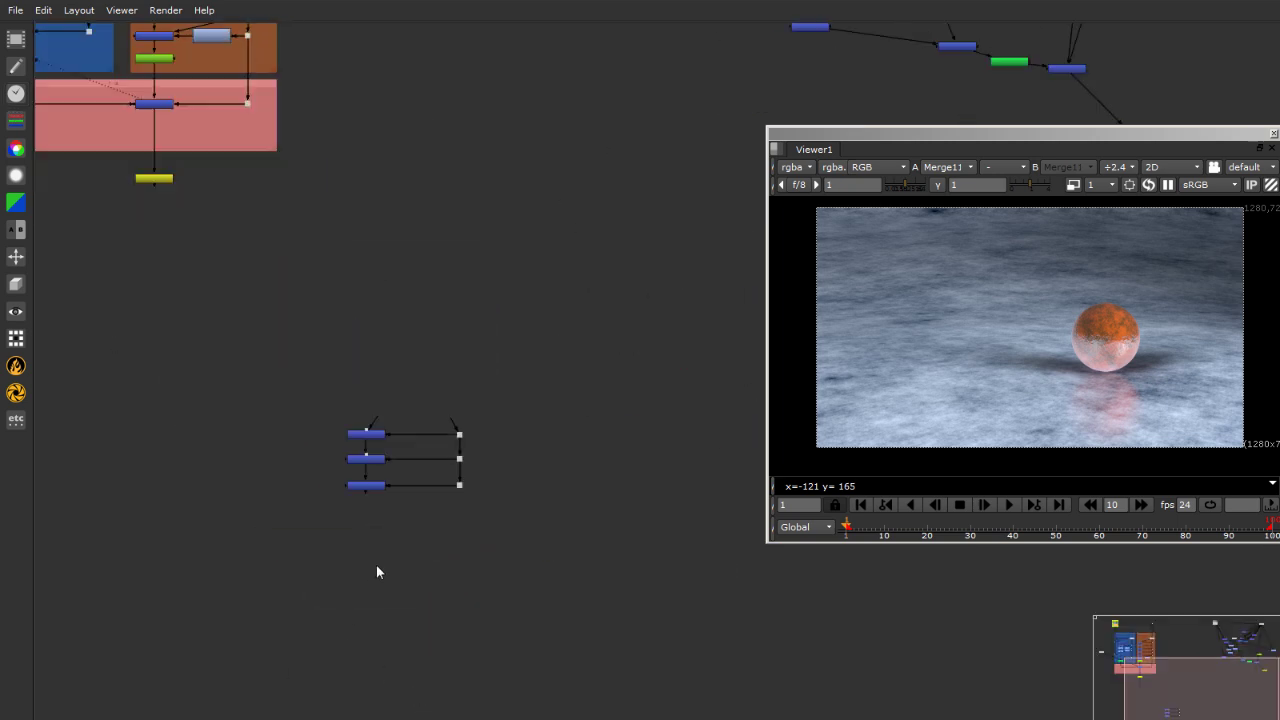
pyautogui.scroll(5, 339, 396)
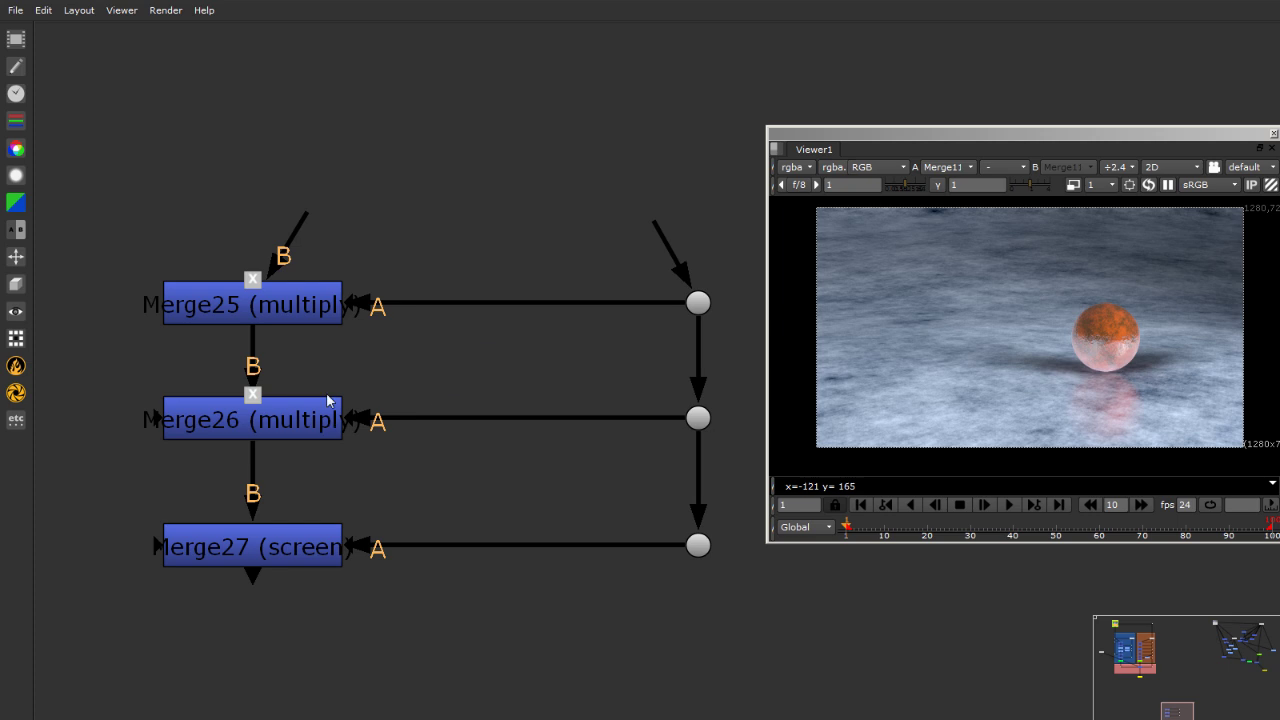
# Add a StickyNote beside the Merge25–27 column and change its label to Final
pyautogui.click(16, 419)
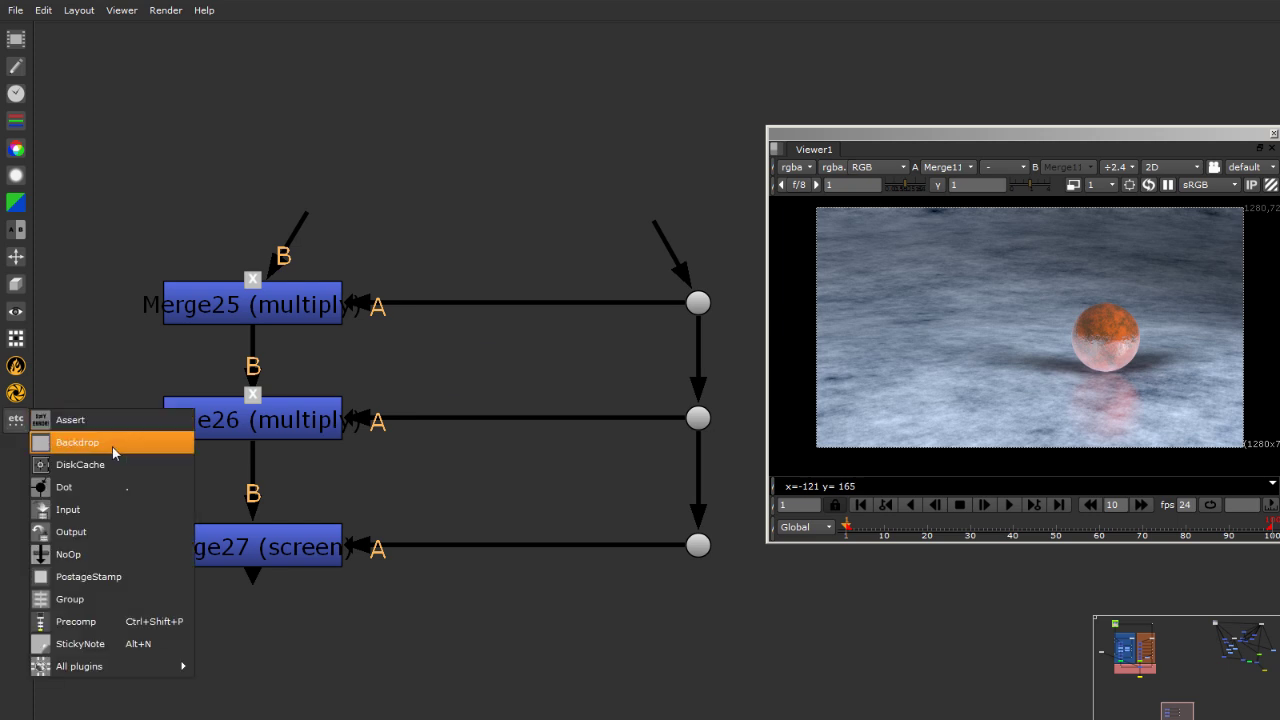
pyautogui.click(62, 644)
pyautogui.scroll(-4, 150, 595)
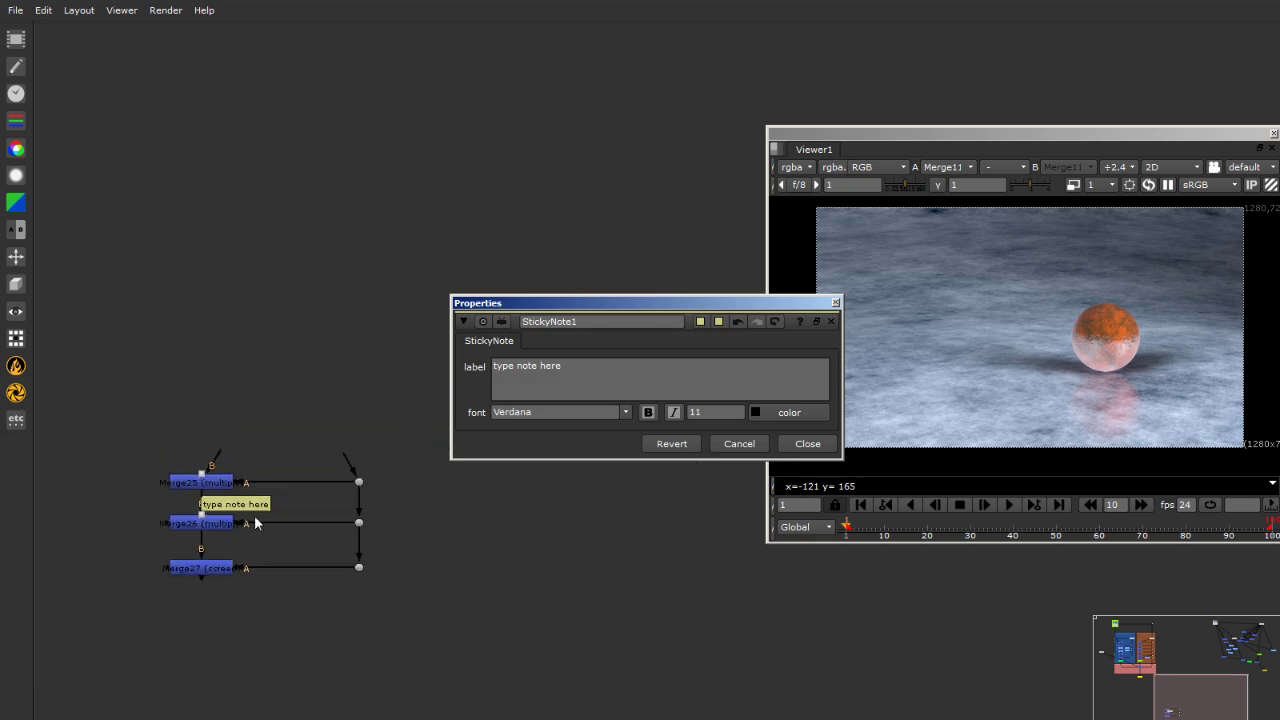
pyautogui.moveTo(254, 519); pyautogui.dragTo(412, 481)
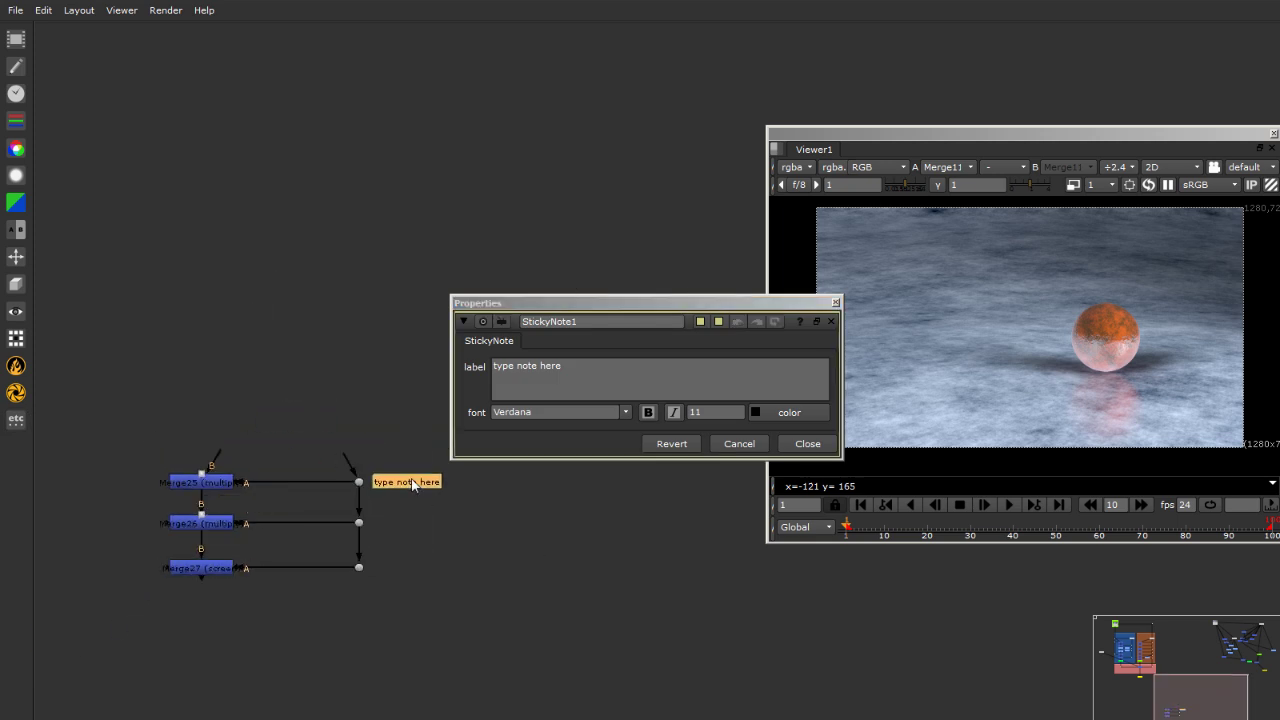
pyautogui.click(577, 383)
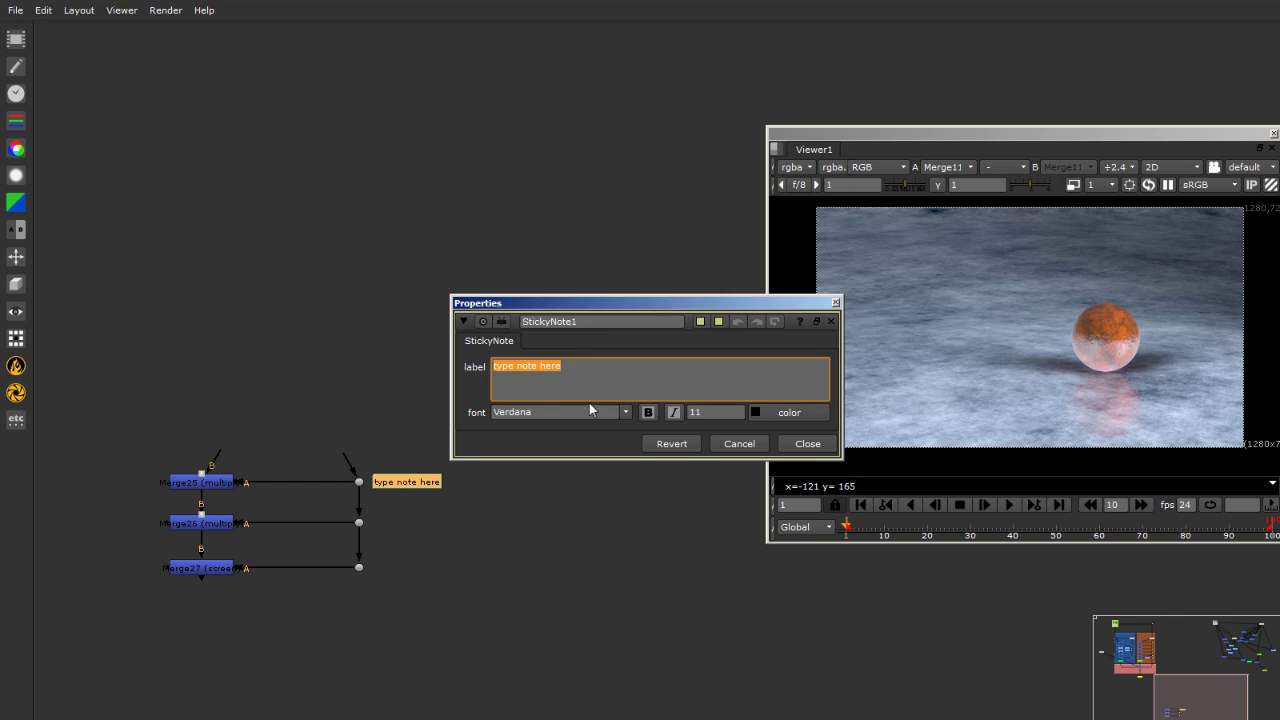
pyautogui.press('BackSpace')
pyautogui.write('Final')
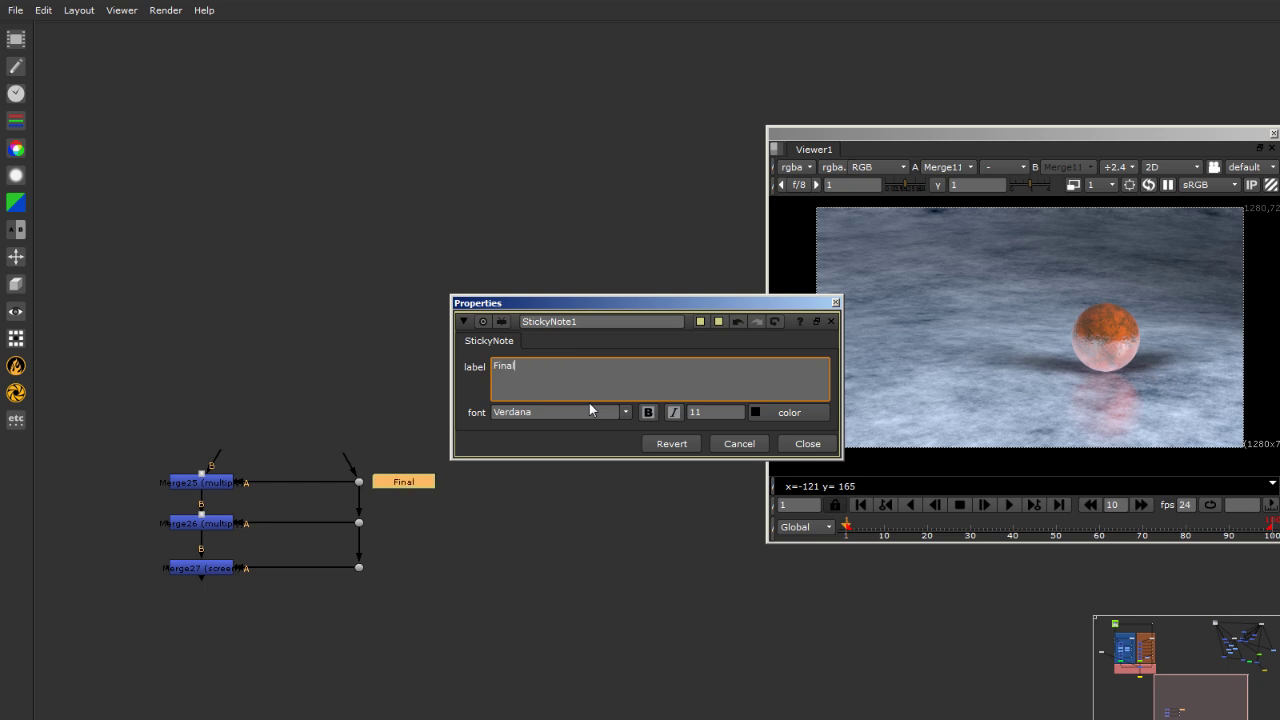
pyautogui.press('Return')
pyautogui.click(808, 444)
pyautogui.scroll(5, 345, 482)
pyautogui.click(484, 474)
# Move the Final note into the blue BG_Comp backdrop and frame all nodes
pyautogui.moveTo(486, 474); pyautogui.dragTo(505, 517)
pyautogui.scroll(-8, 700, 620)
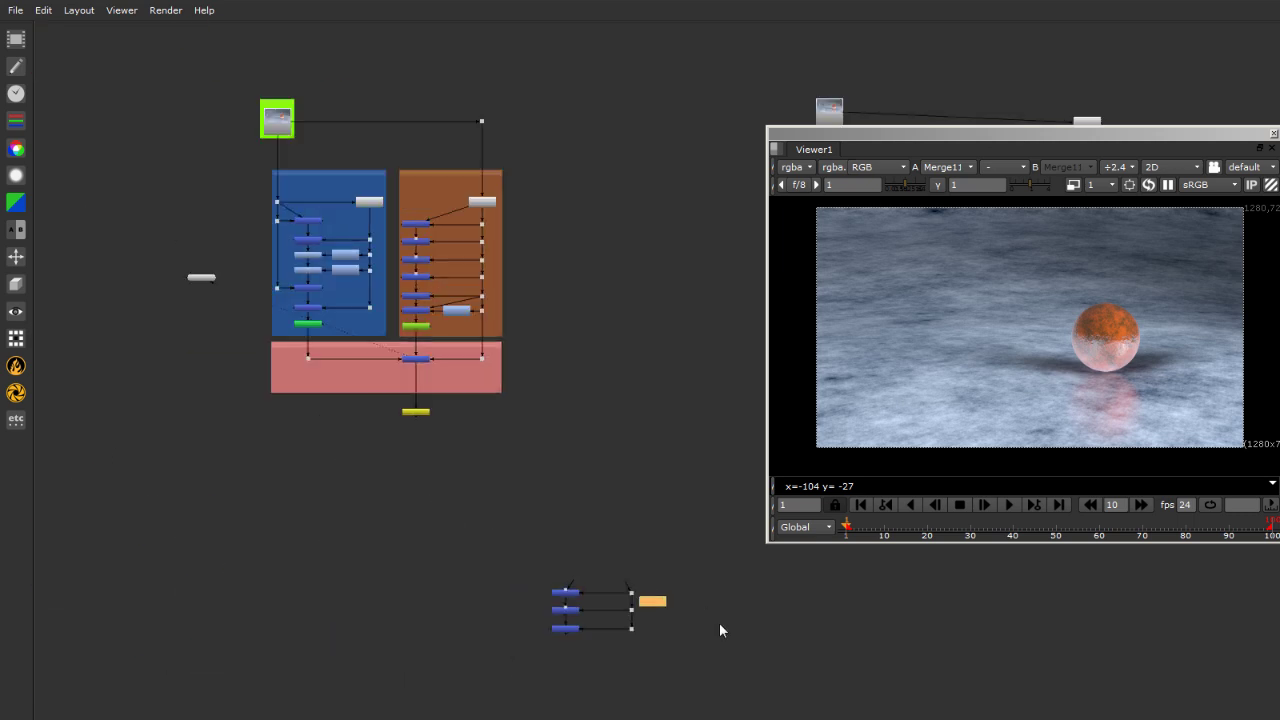
pyautogui.moveTo(666, 607); pyautogui.dragTo(402, 375)
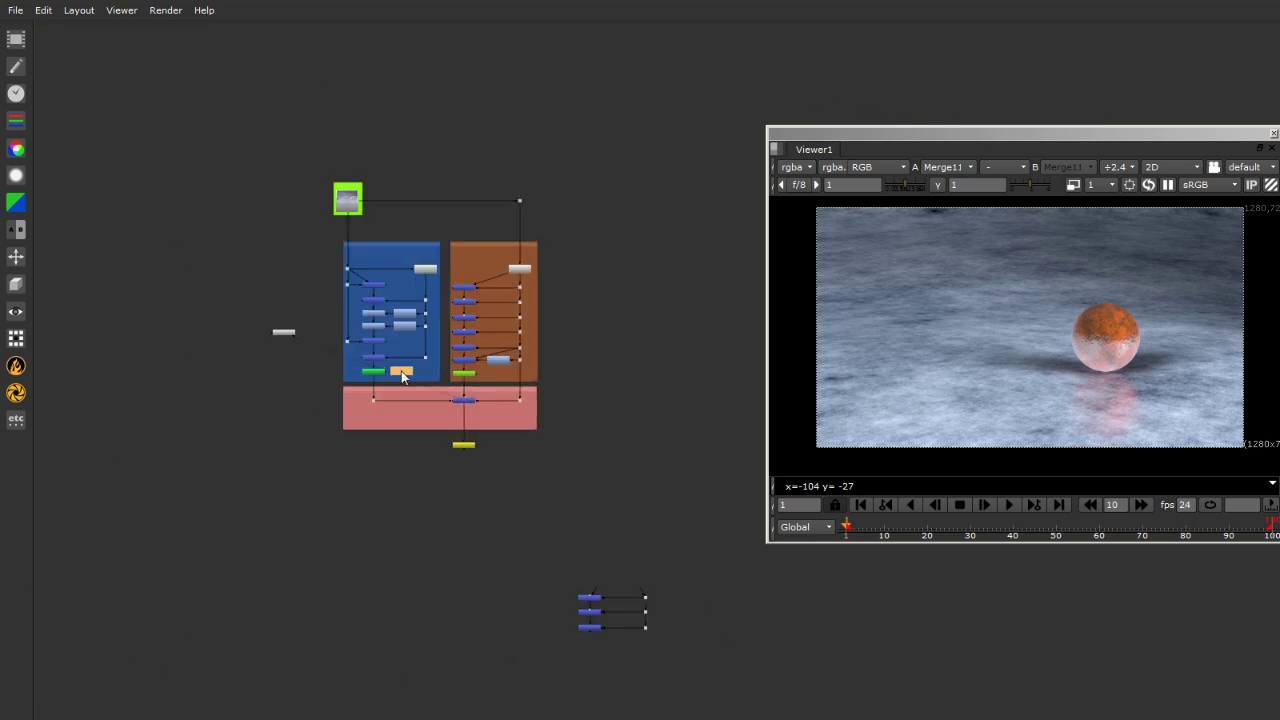
pyautogui.click(420, 577)
pyautogui.scroll(10, 415, 520)
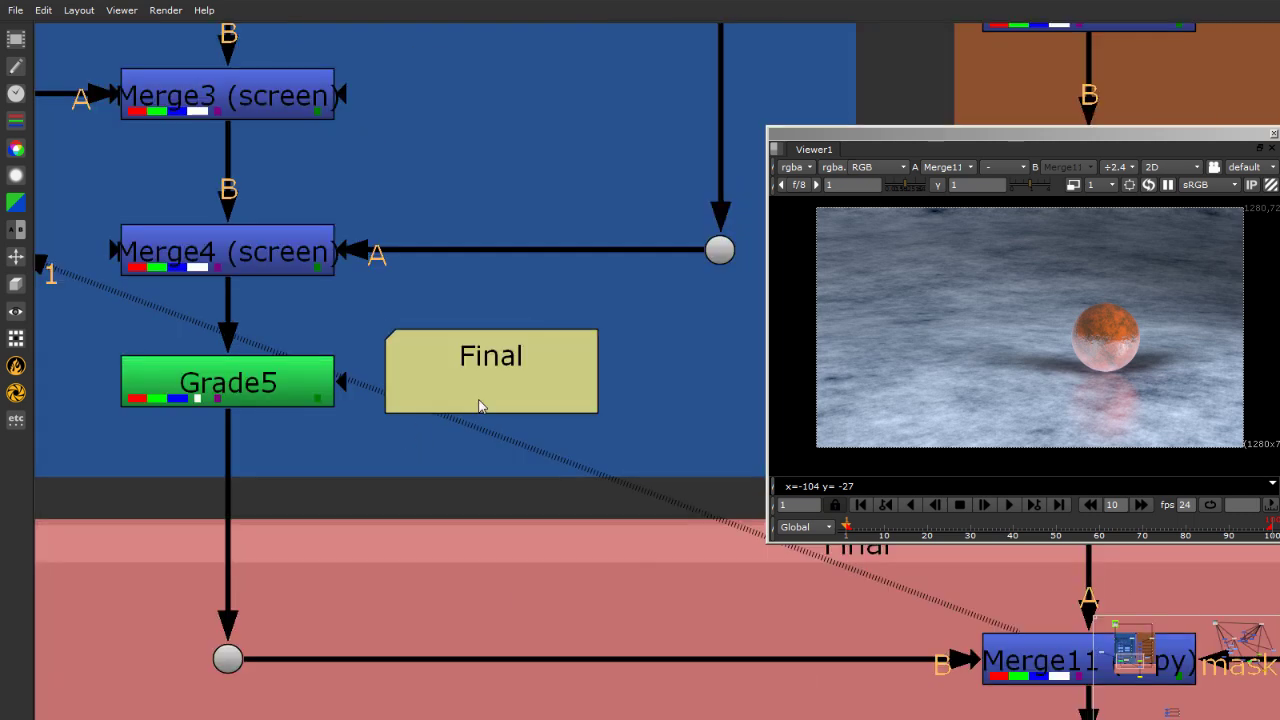
pyautogui.moveTo(479, 405); pyautogui.dragTo(455, 413)
pyautogui.press('f')
pyautogui.scroll(2, 366, 478)
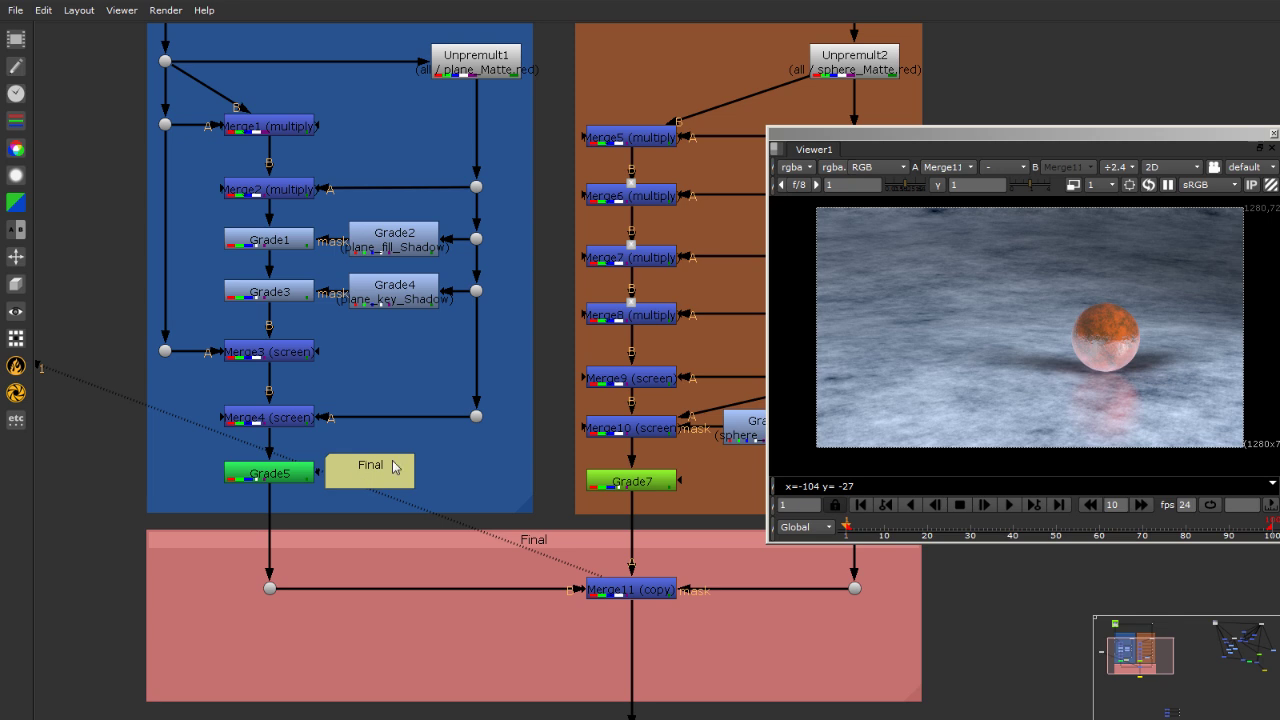
pyautogui.press('f')
pyautogui.scroll(4, 366, 472)
# Check Grade5, Merge3 and Grade4, then place the Final note just under Grade4
pyautogui.click(282, 470)
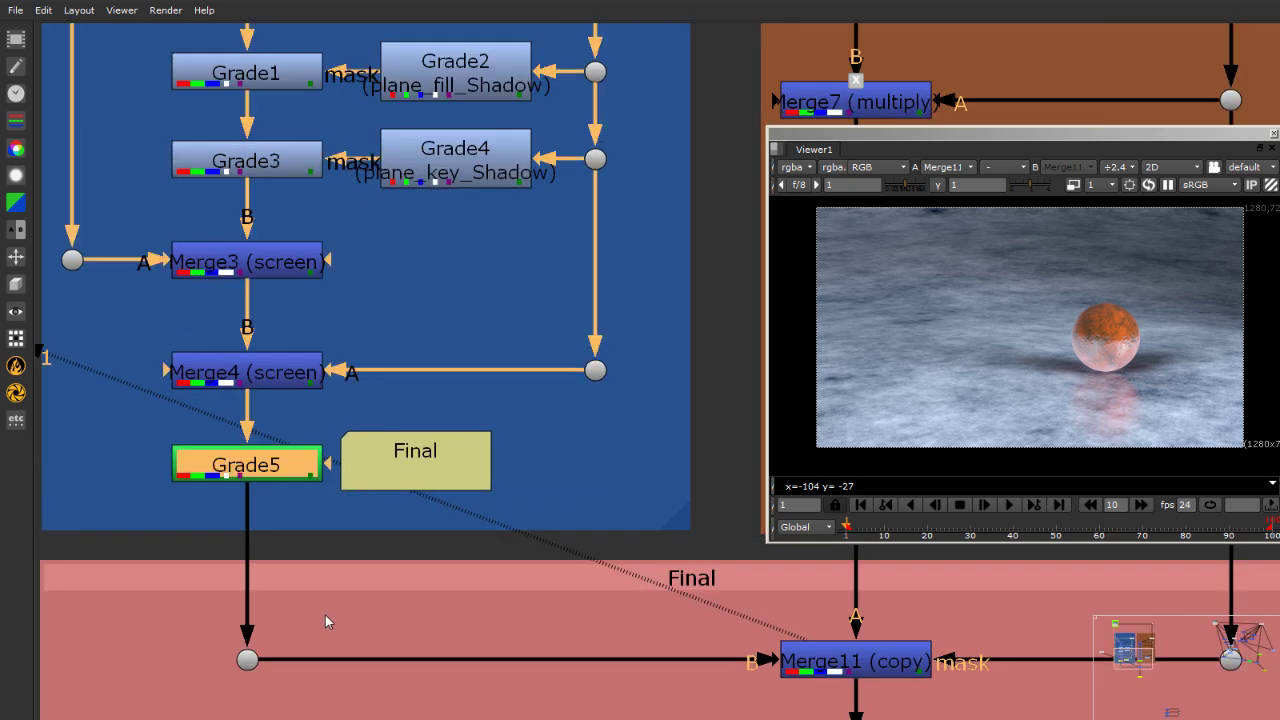
pyautogui.scroll(-3, 152, 487)
pyautogui.click(230, 359)
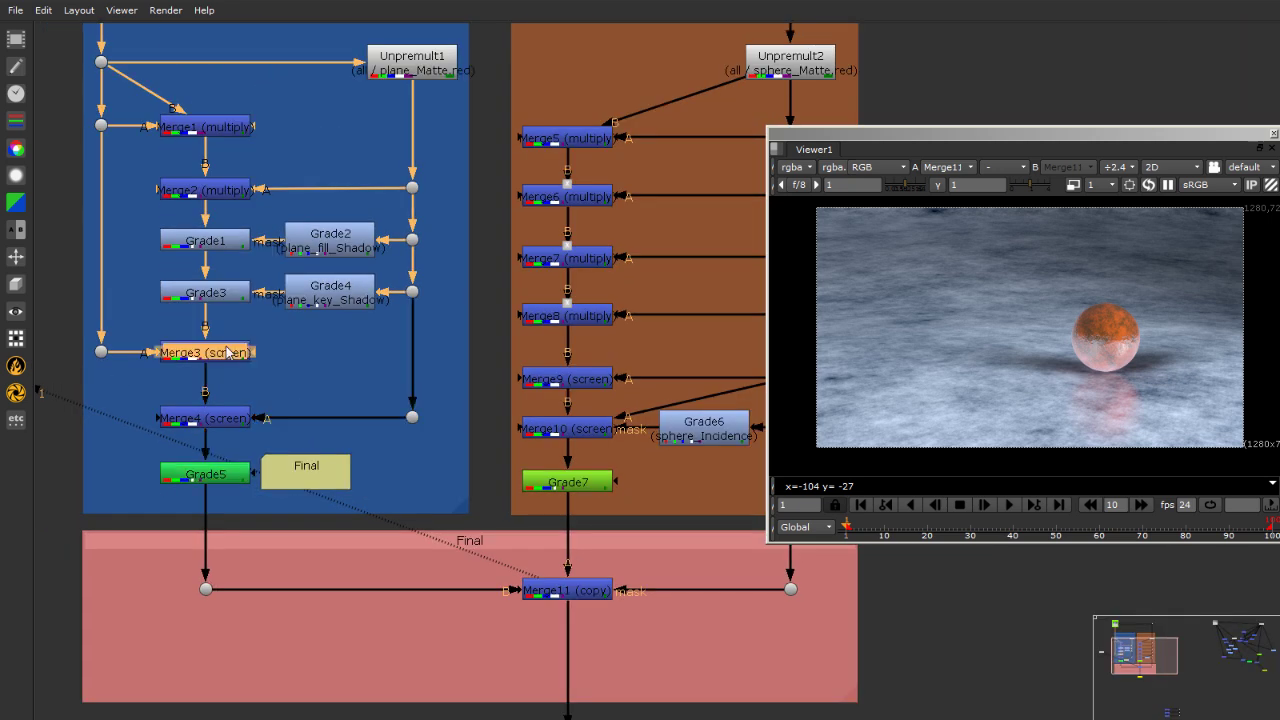
pyautogui.click(335, 292)
pyautogui.scroll(3, 255, 297)
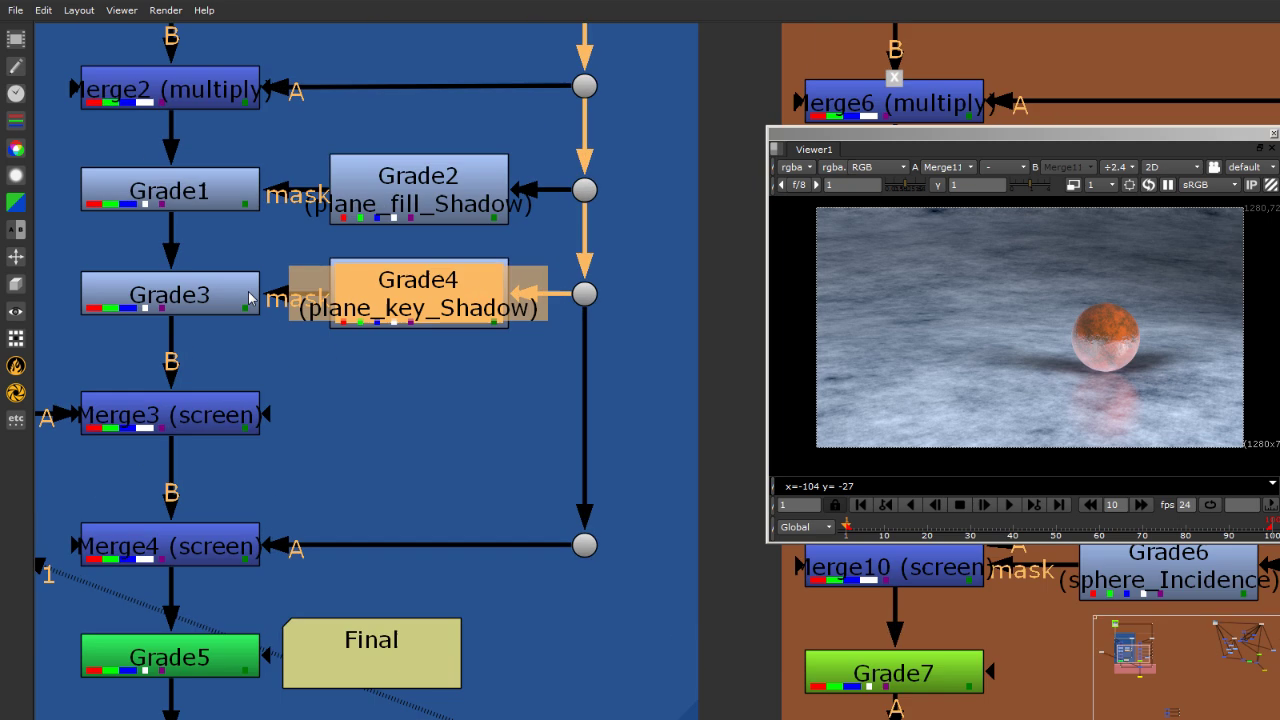
pyautogui.moveTo(390, 658); pyautogui.dragTo(436, 373)
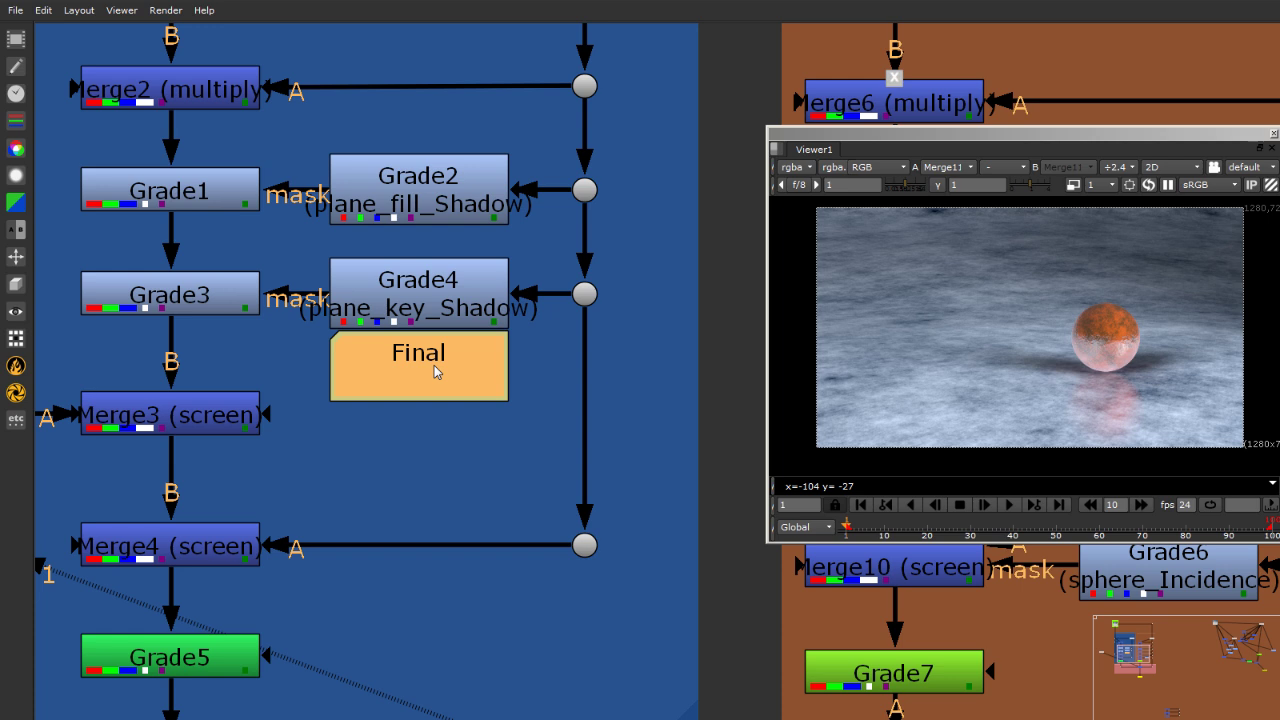
pyautogui.press('f')
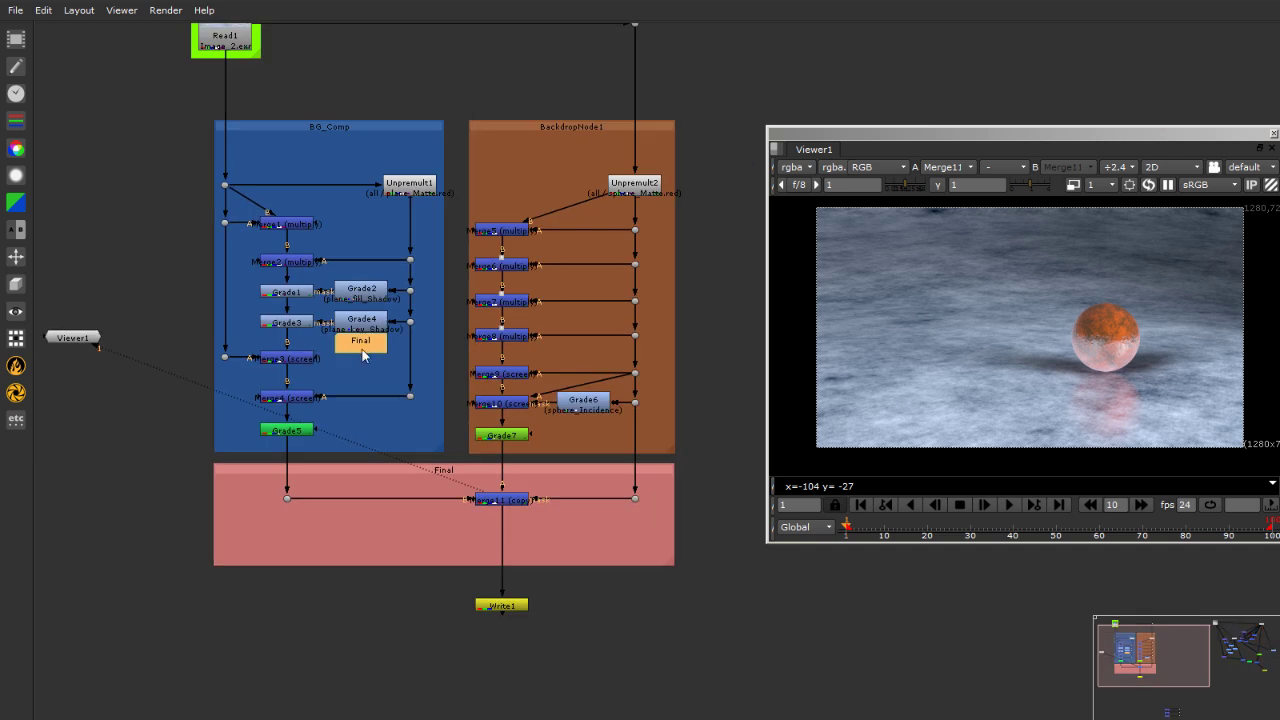
# Delete the Final sticky note from the BG_Comp backdrop
pyautogui.press('Delete')
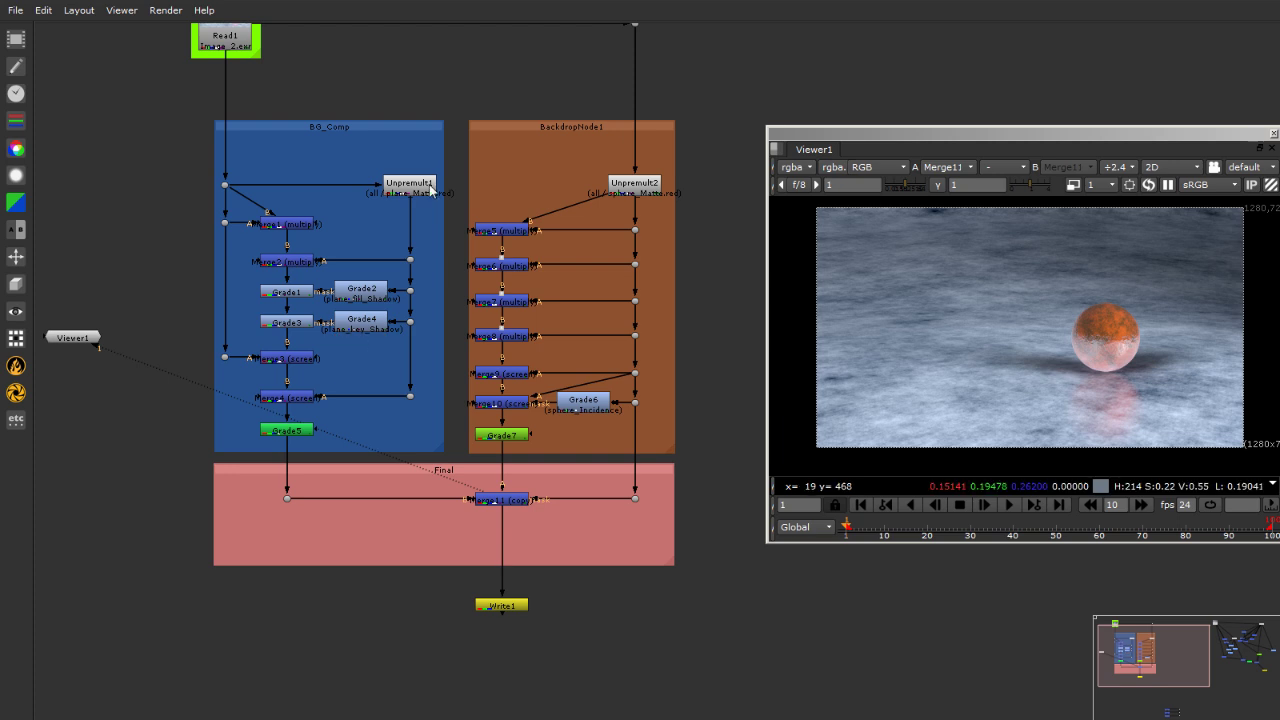
pyautogui.scroll(-1, 593, 464)
pyautogui.scroll(-1, 592, 467)
pyautogui.scroll(2, 481, 306)
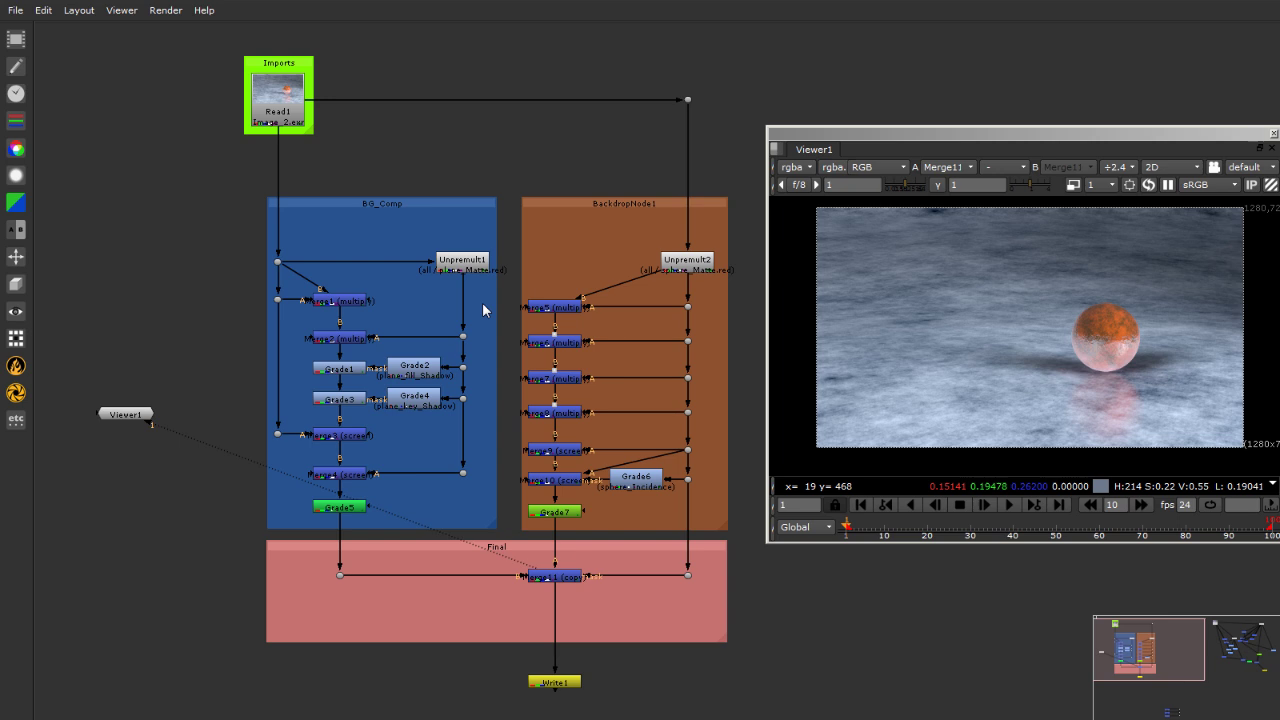
# Dismiss the other-nodes list unused, bring the left cluster into view, then select all nodes
pyautogui.click(16, 420)
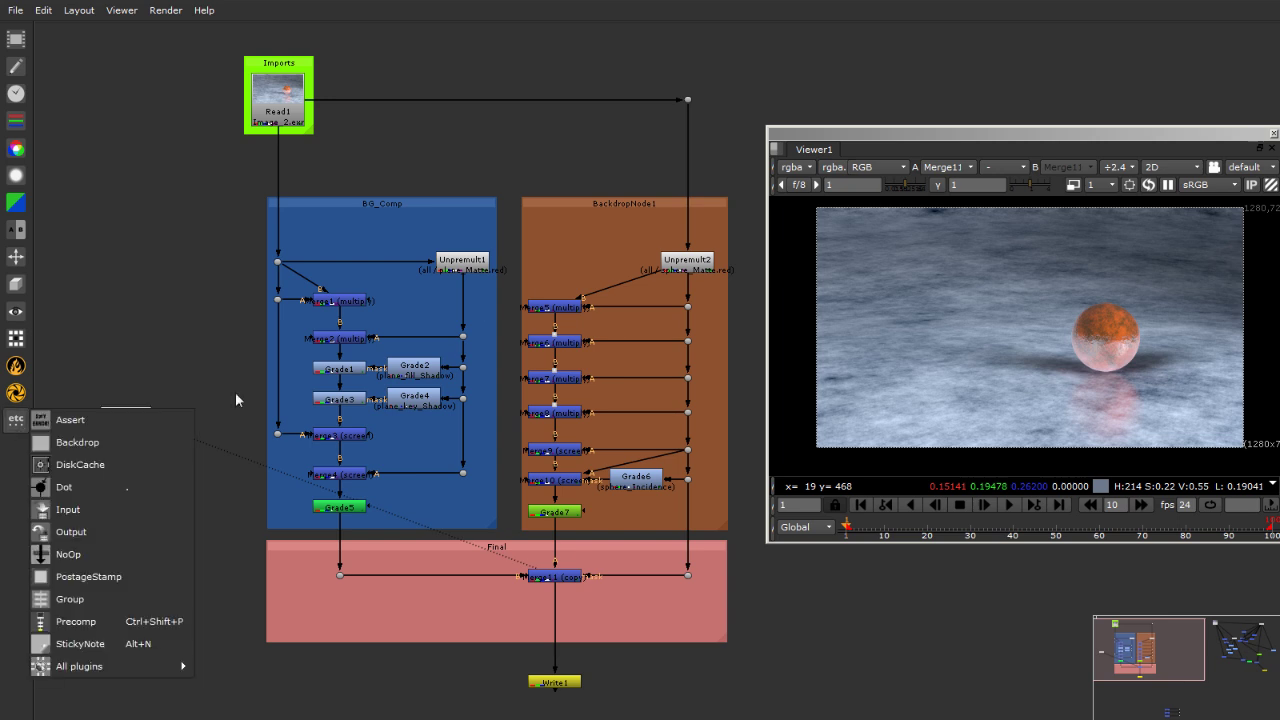
pyautogui.click(207, 313)
pyautogui.scroll(-6, 249, 279)
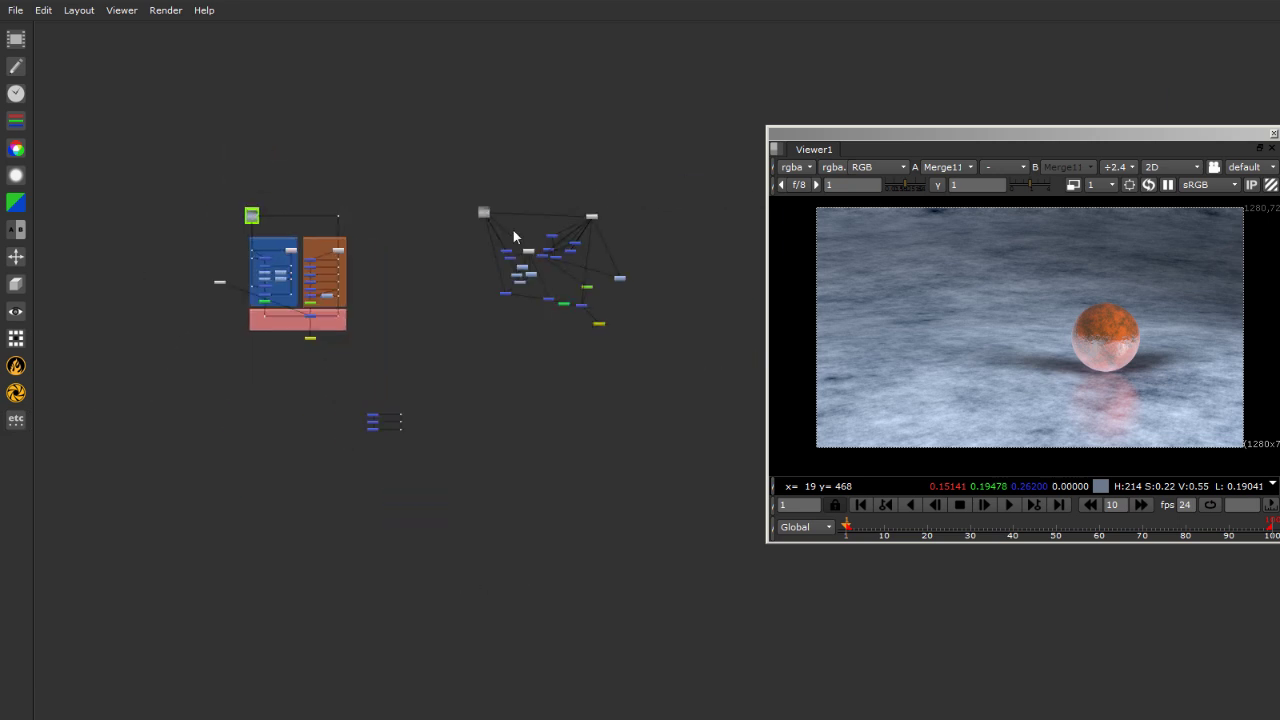
pyautogui.scroll(4, 589, 229)
pyautogui.scroll(2, 600, 240)
pyautogui.scroll(-3, 251, 257)
pyautogui.moveTo(740, 258); pyautogui.dragTo(597, 260, button='middle')
pyautogui.scroll(2, 597, 260)
pyautogui.scroll(-3, 301, 278)
pyautogui.scroll(3, 350, 270)
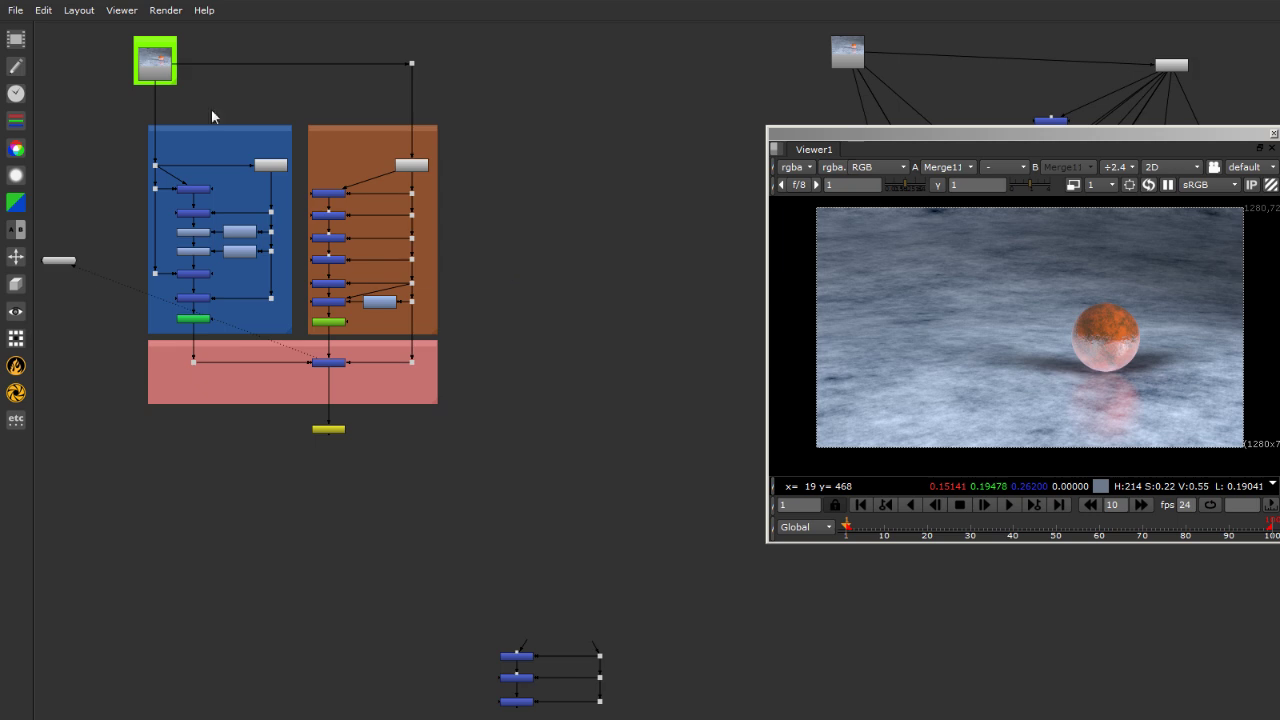
pyautogui.scroll(3, 119, 41)
pyautogui.scroll(-1, 119, 41)
pyautogui.scroll(1, 232, 100)
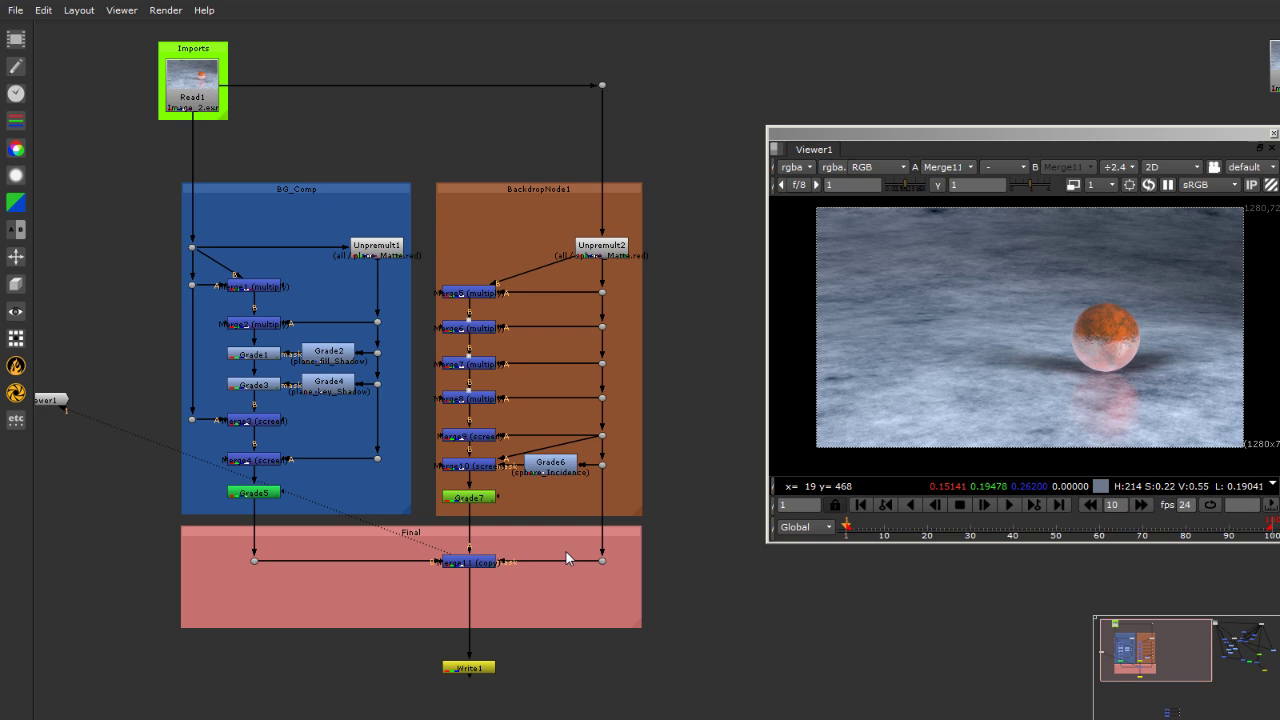
pyautogui.hotkey('ctrl', 'a')
# Clear the selection so no node in the comp stays selected
pyautogui.click(744, 639)
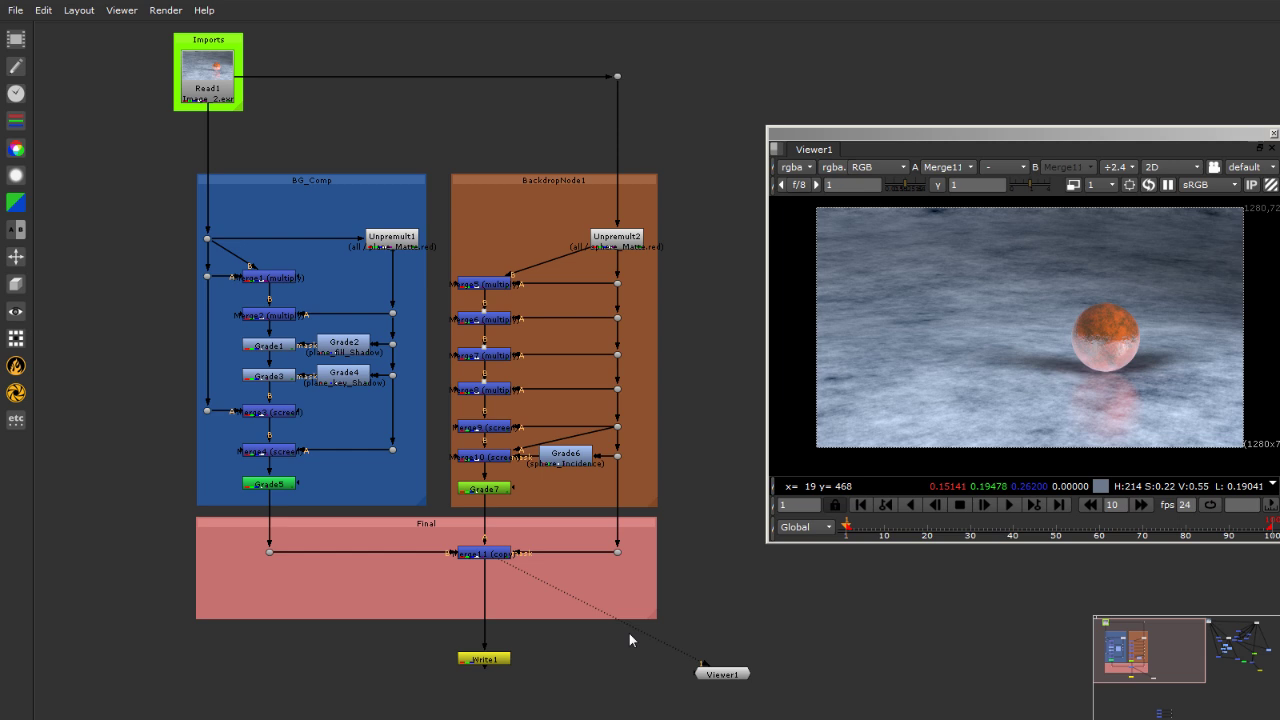
pyautogui.scroll(-3, 377, 606)
pyautogui.scroll(3, 335, 640)
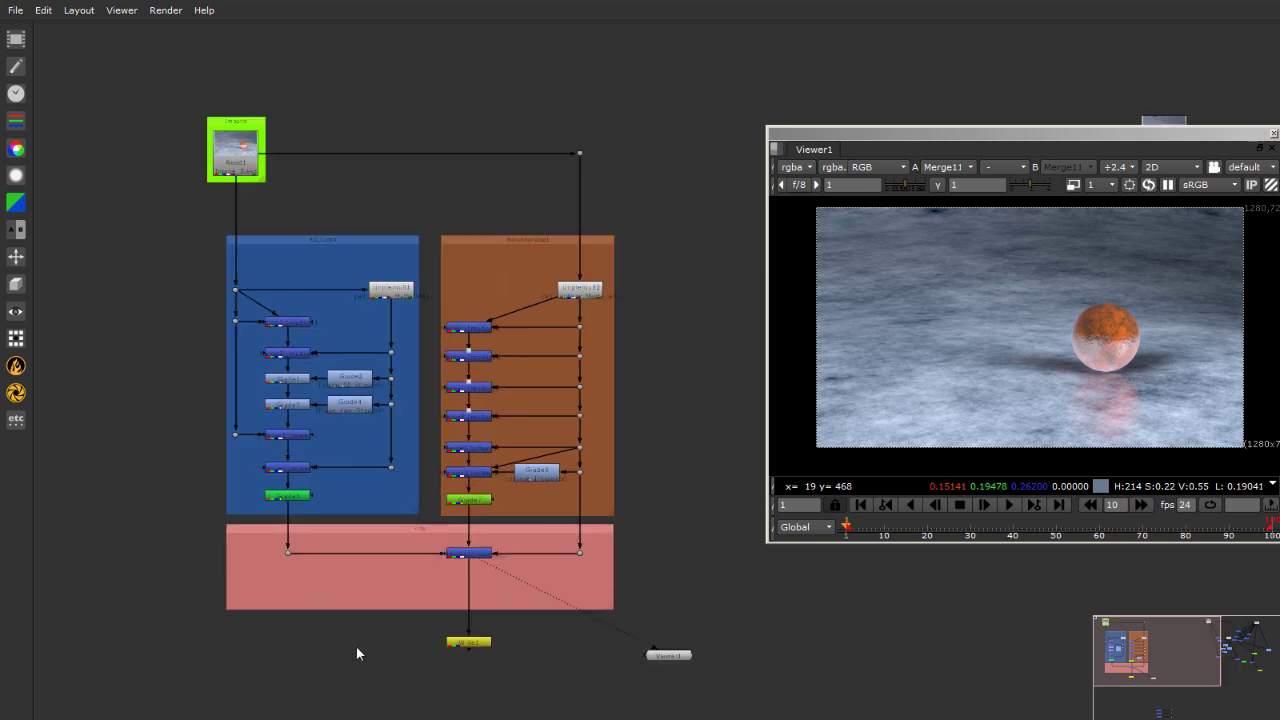